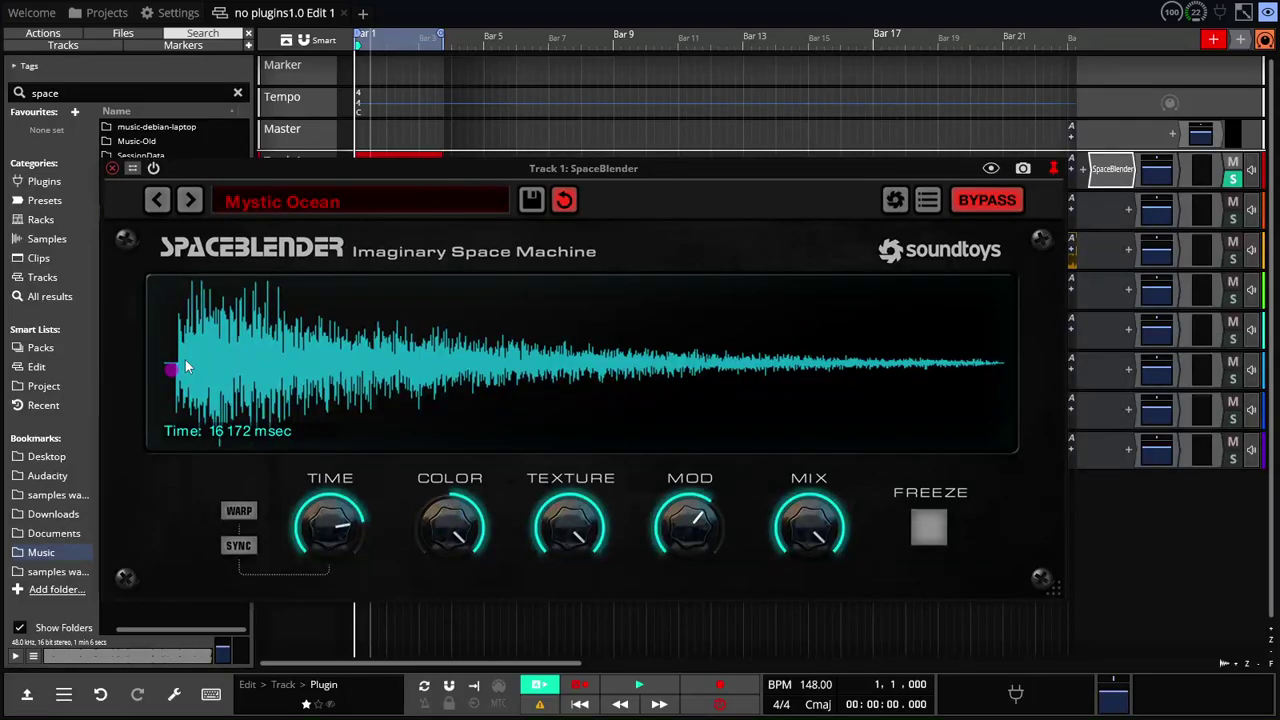
click(185, 367)
drag(645, 168, 650, 358)
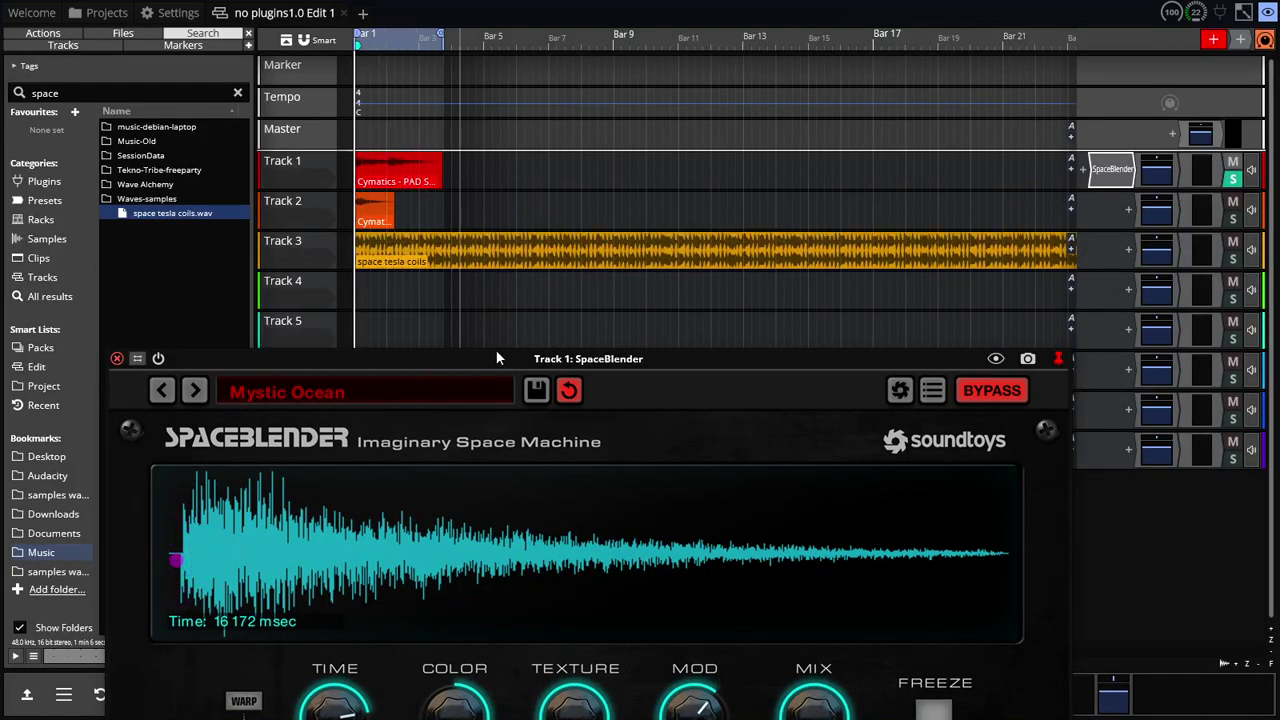
drag(519, 360, 569, 199)
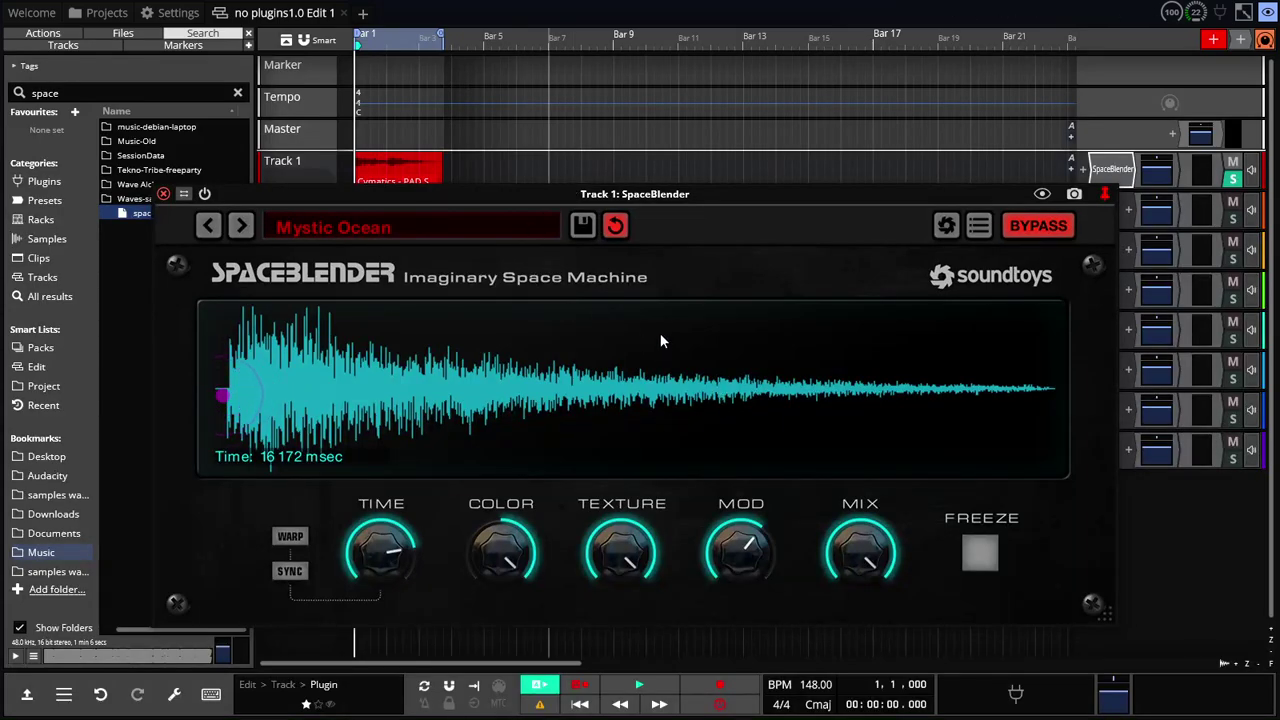
drag(552, 194, 555, 298)
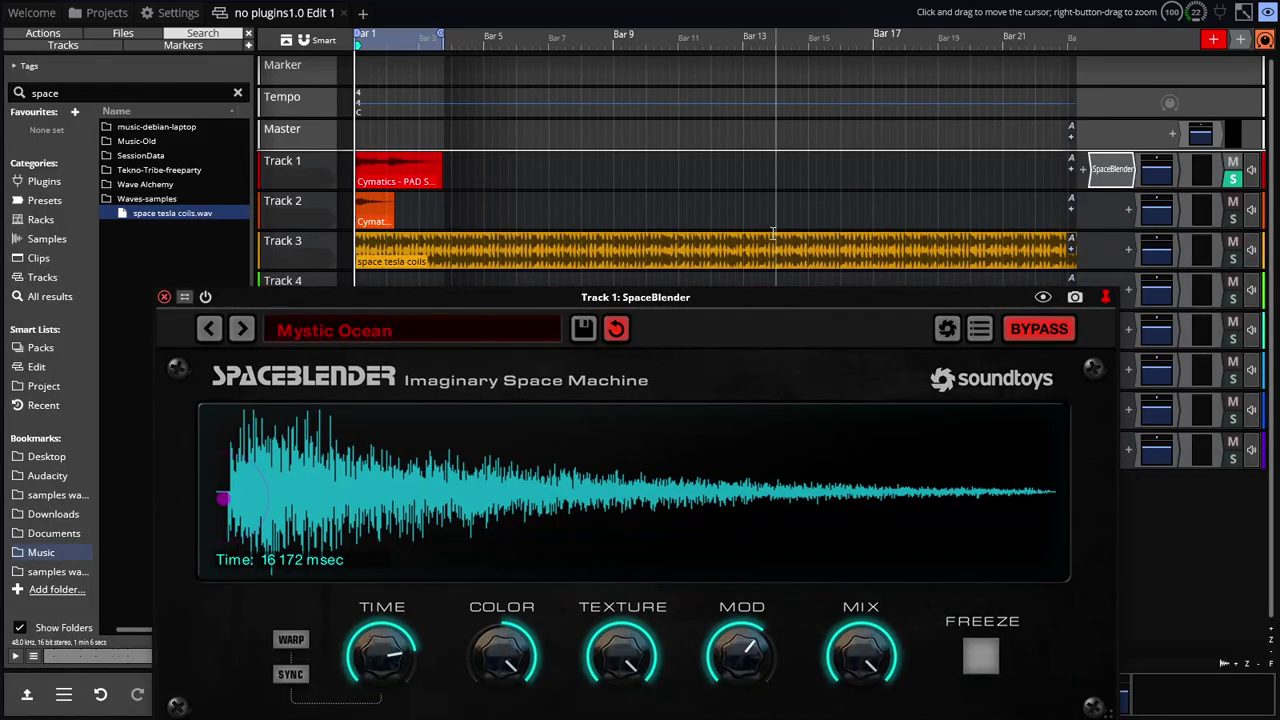
drag(736, 297, 816, 177)
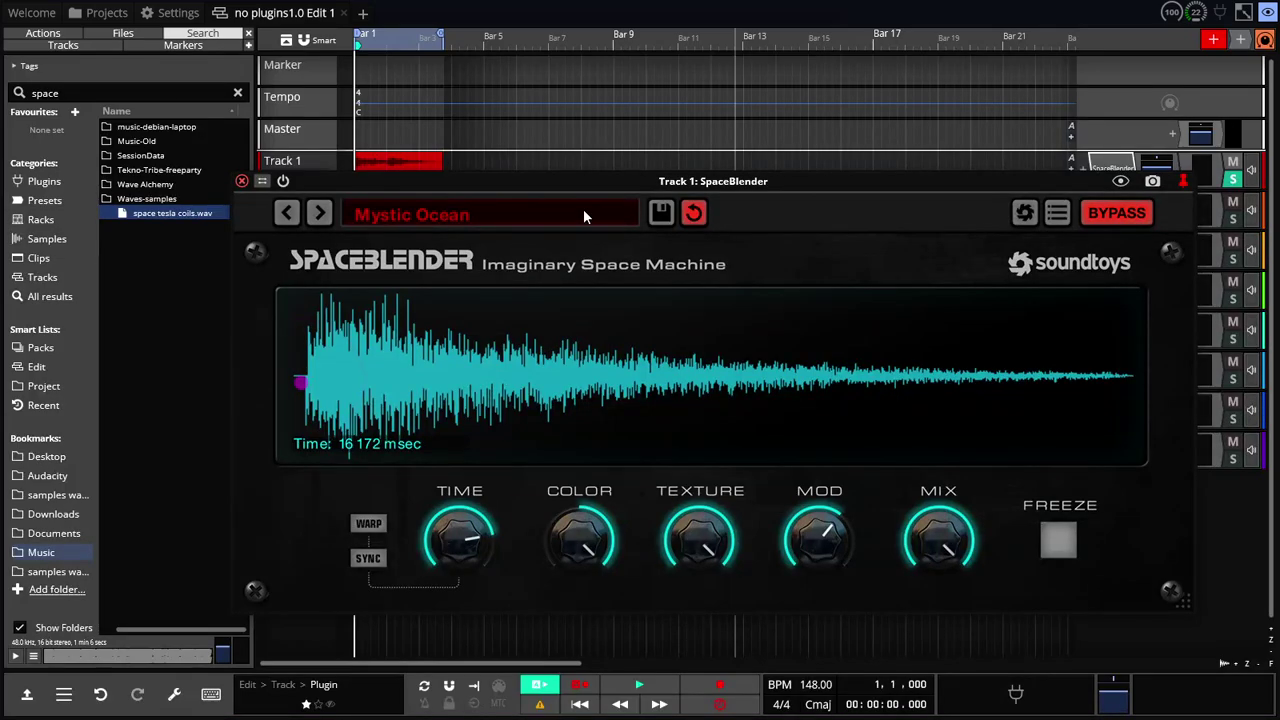
drag(623, 183, 606, 358)
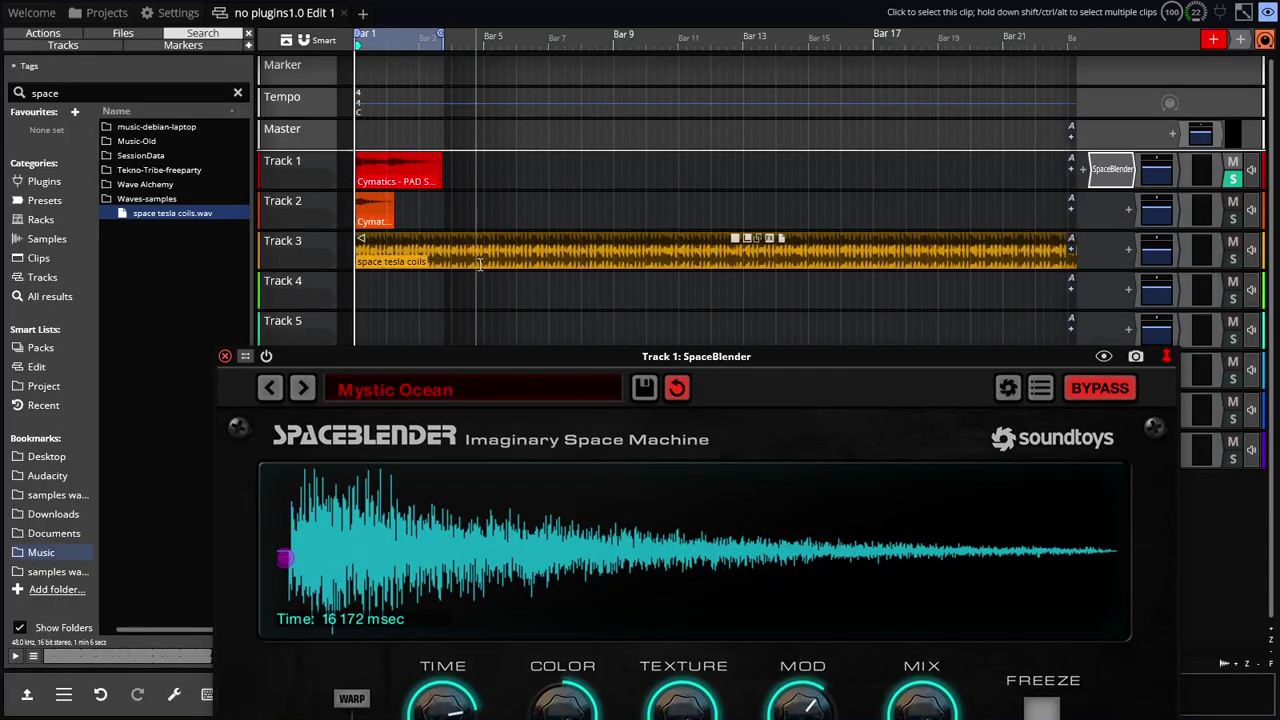
View the audio device settings, return to the edit, and reopen and reposition Track 1's SpaceBlender window
key(ctrl+comma)
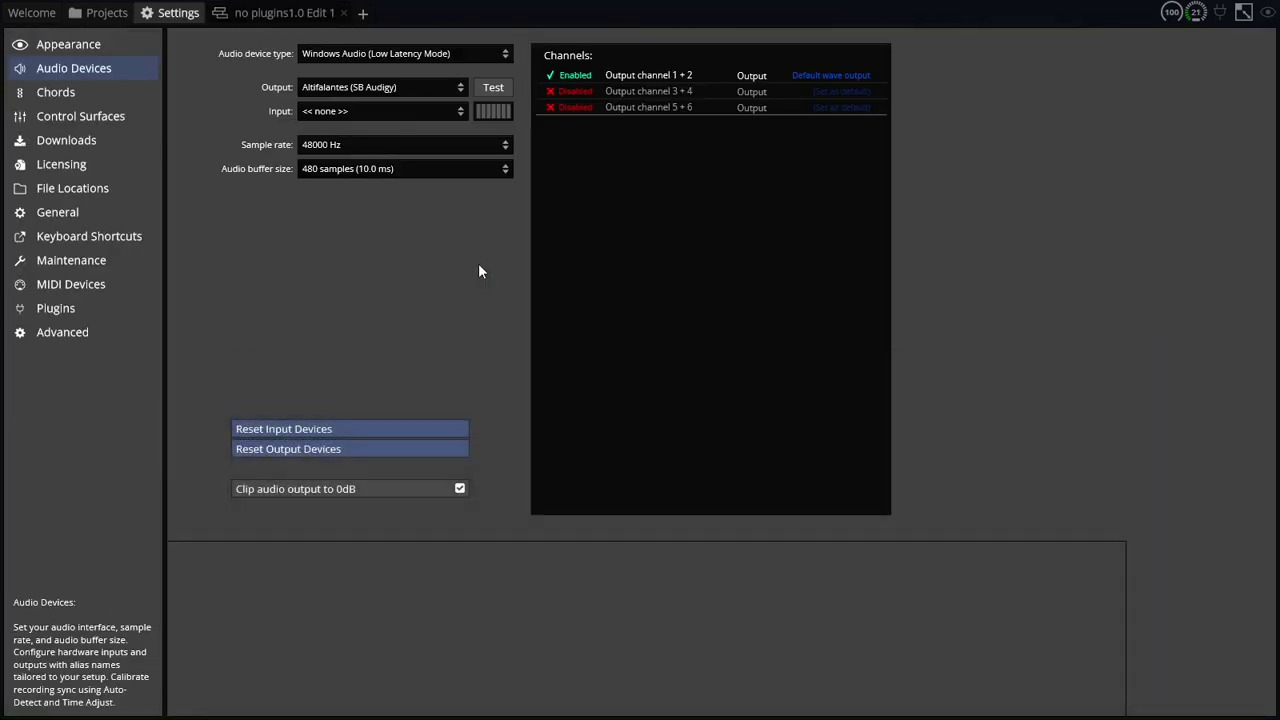
click(295, 8)
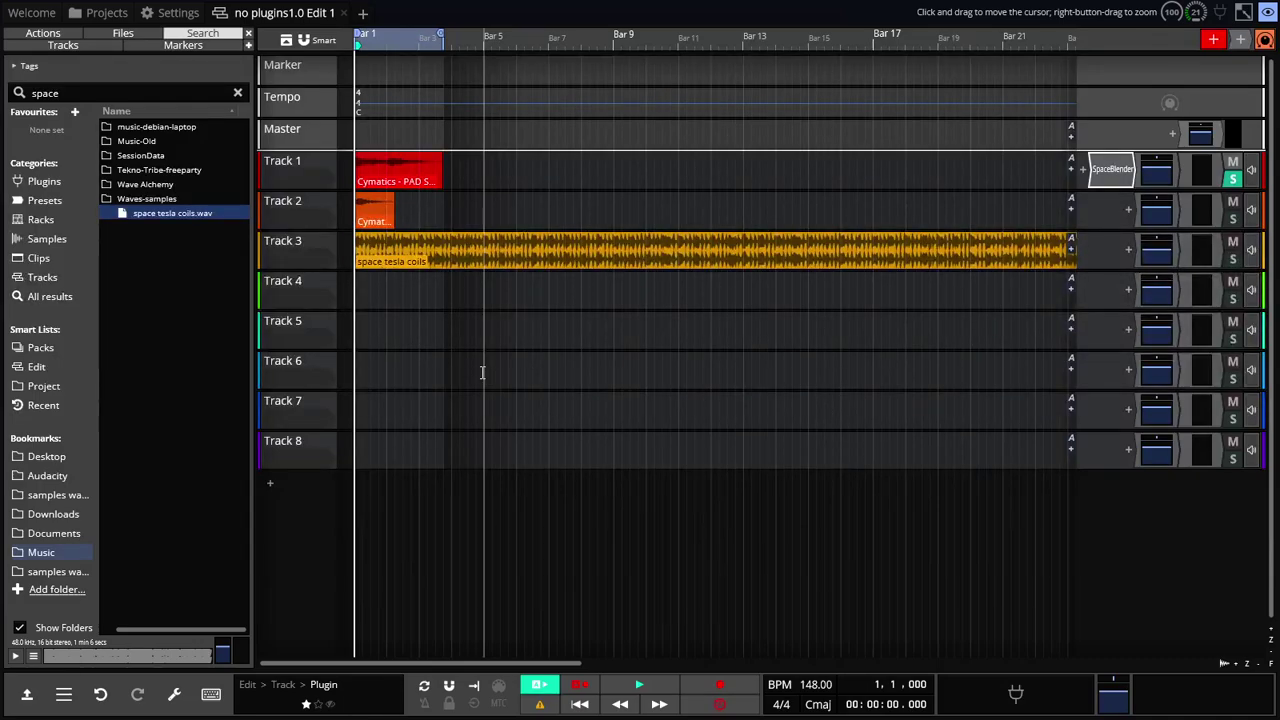
double_click(1110, 170)
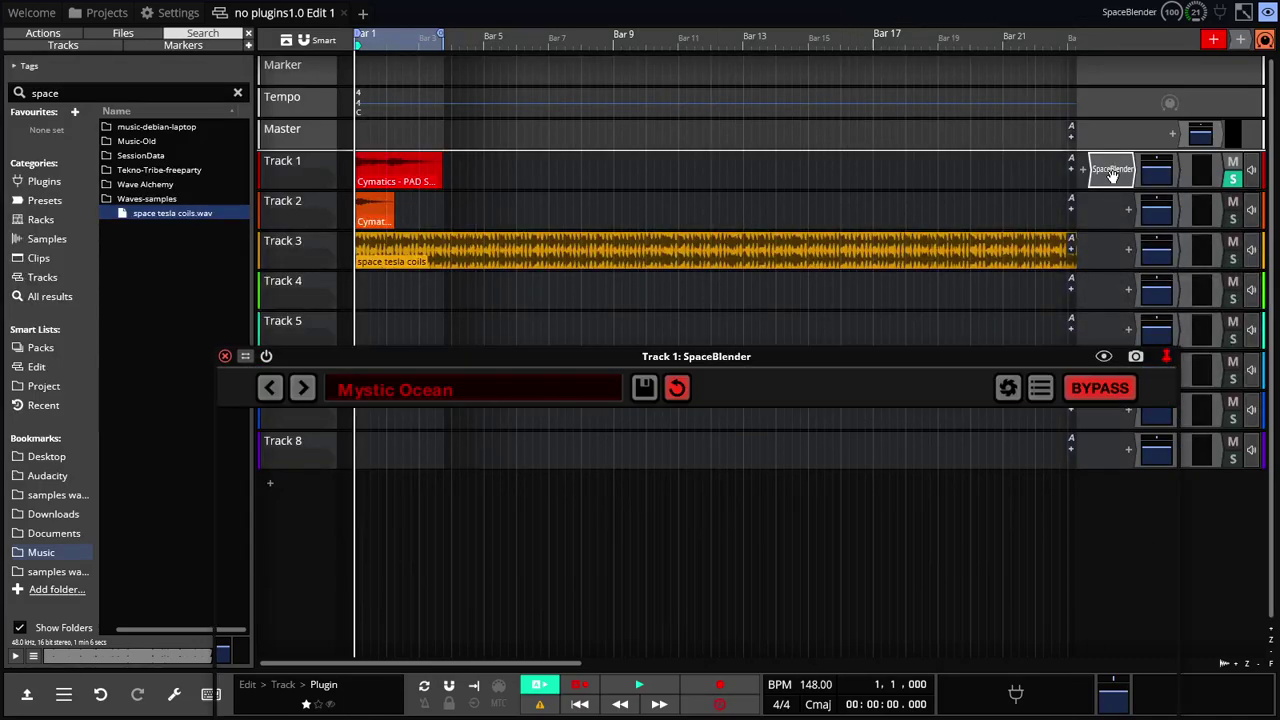
drag(723, 360, 754, 224)
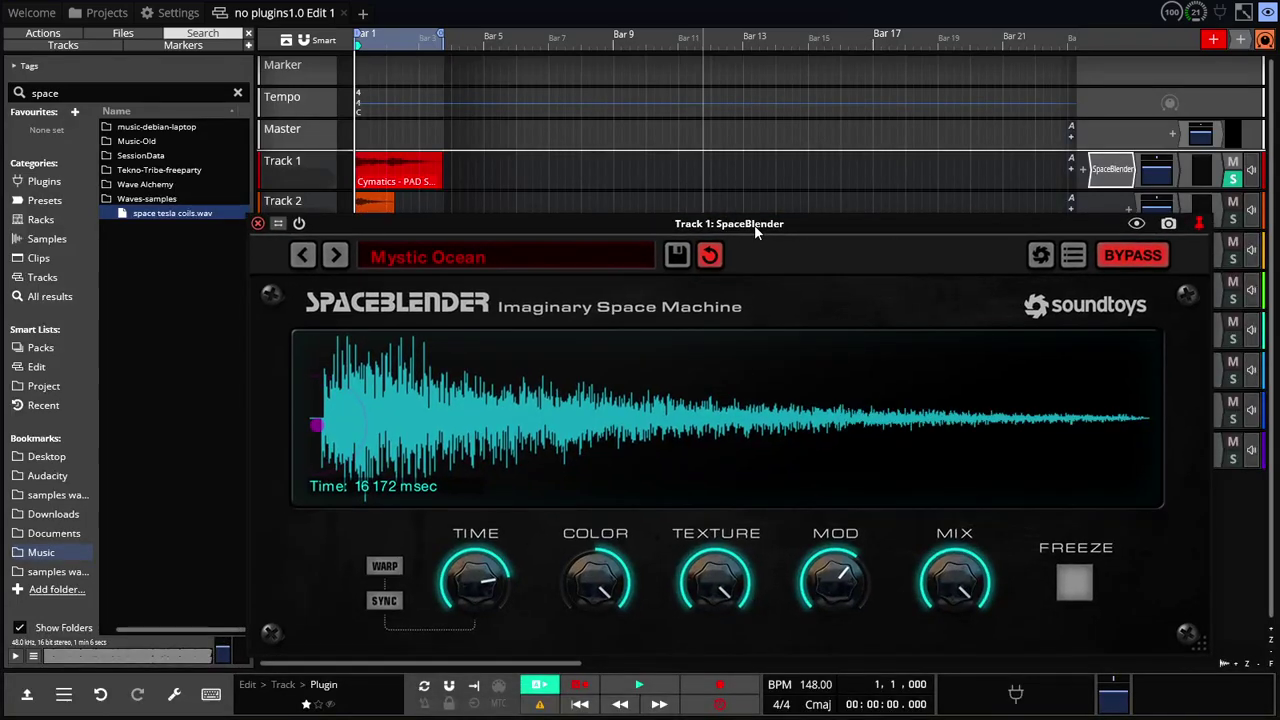
Play the Track 1 loop and activate SpaceBlender by turning off bypass, with Warp and Sync enabled on Mystic Ocean
click(637, 688)
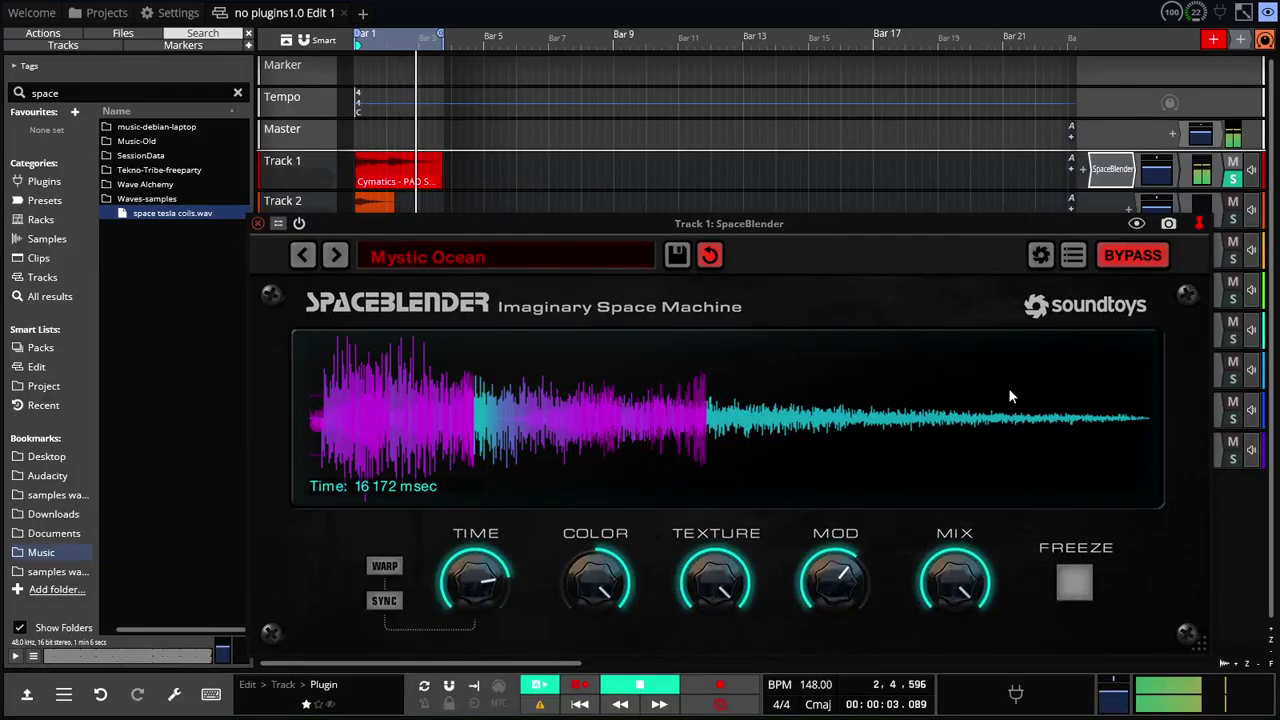
click(1131, 255)
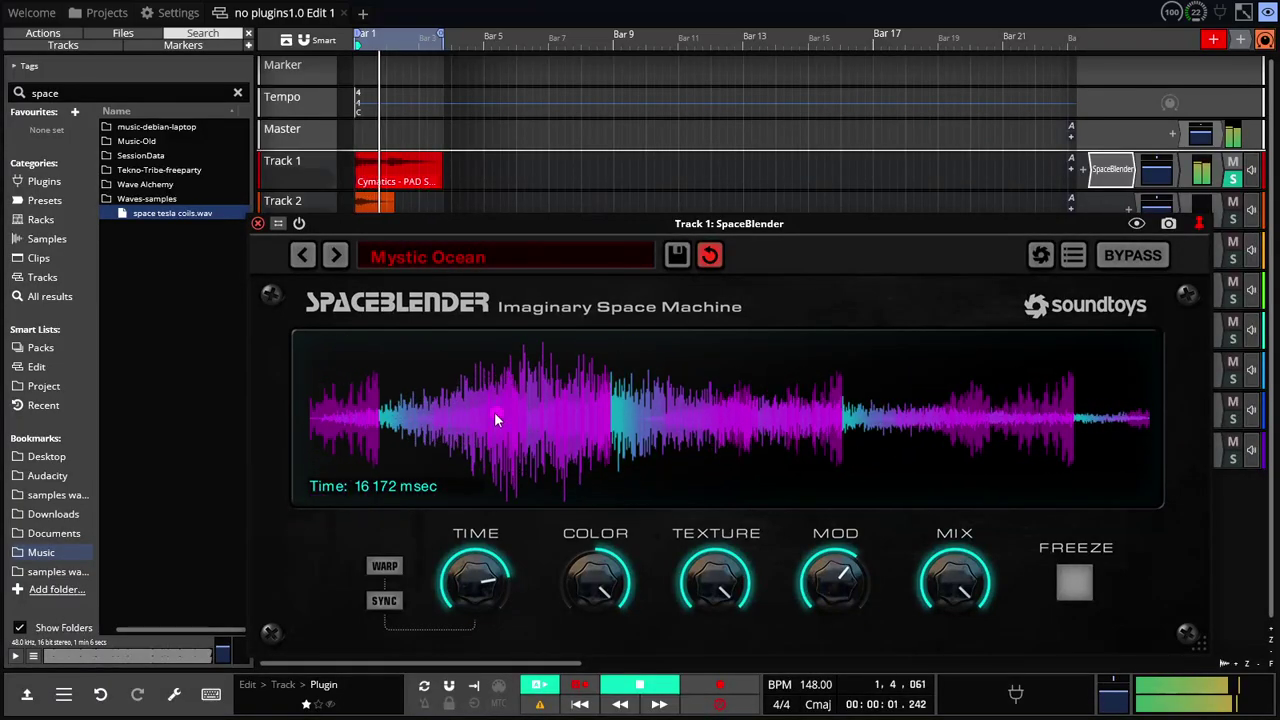
click(383, 567)
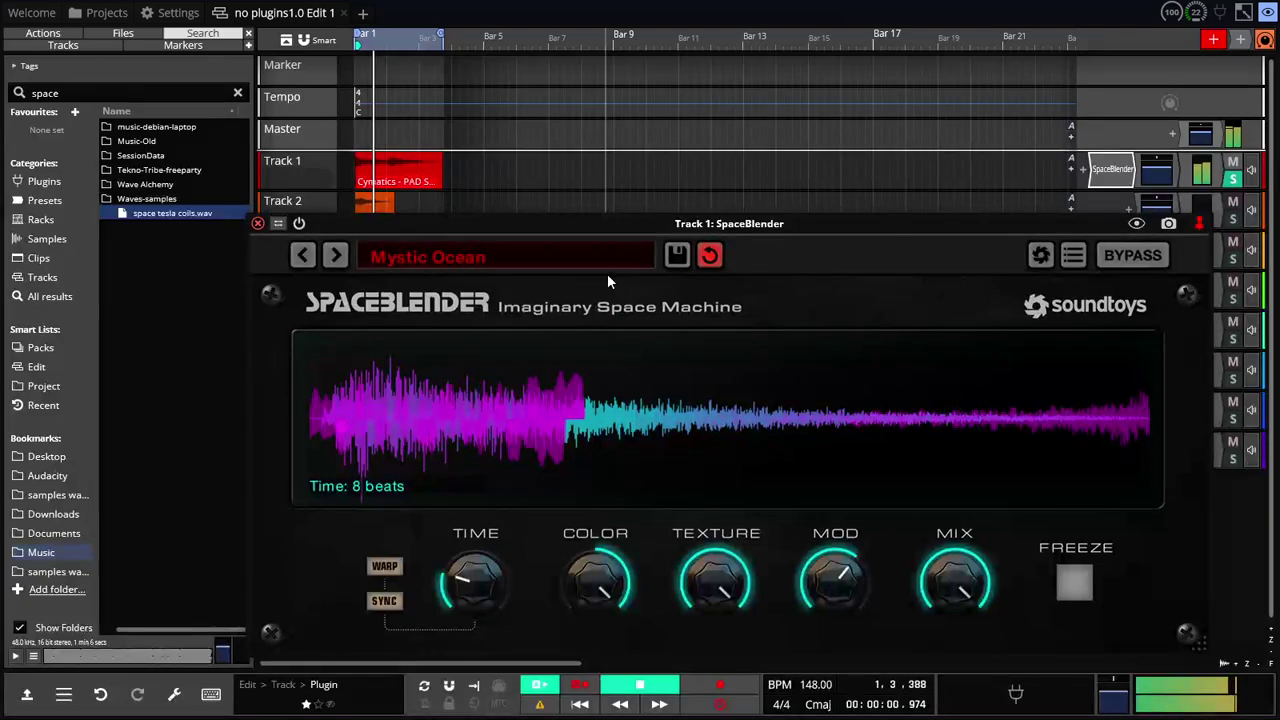
Audition the Streaming Bits preset with Sync set to 8 beats, turning Freeze on and off again
click(337, 256)
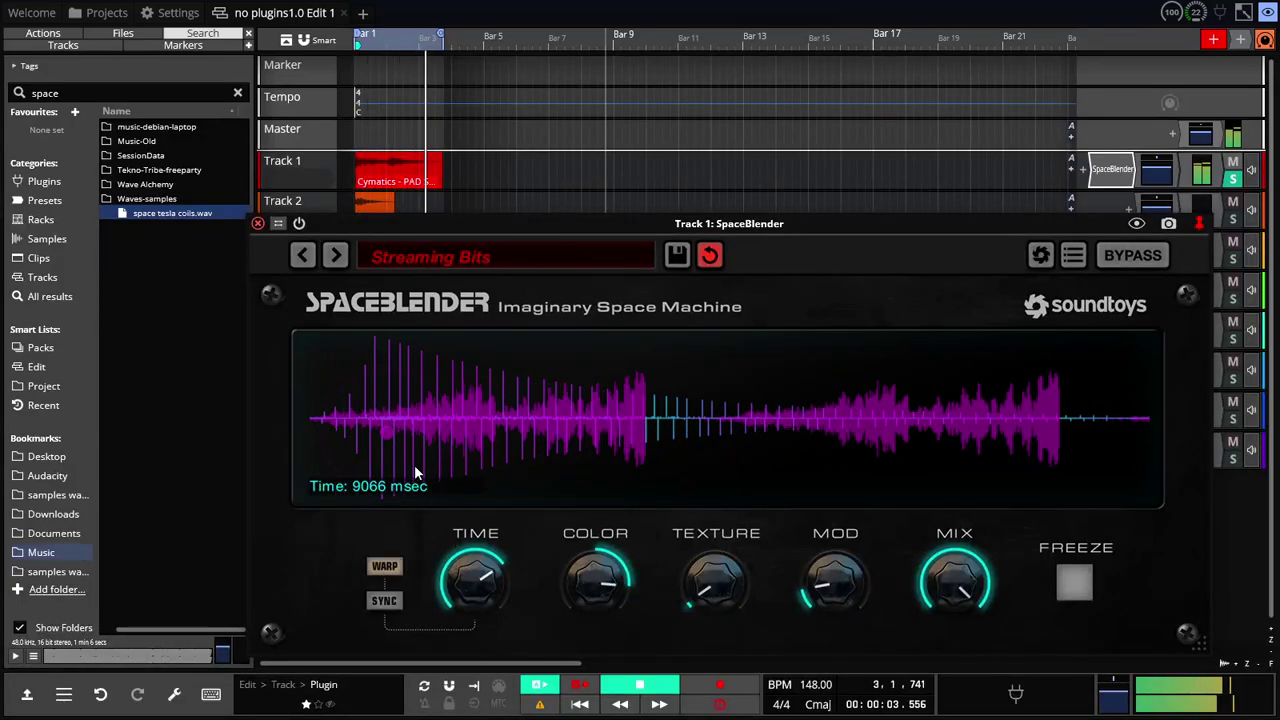
click(384, 600)
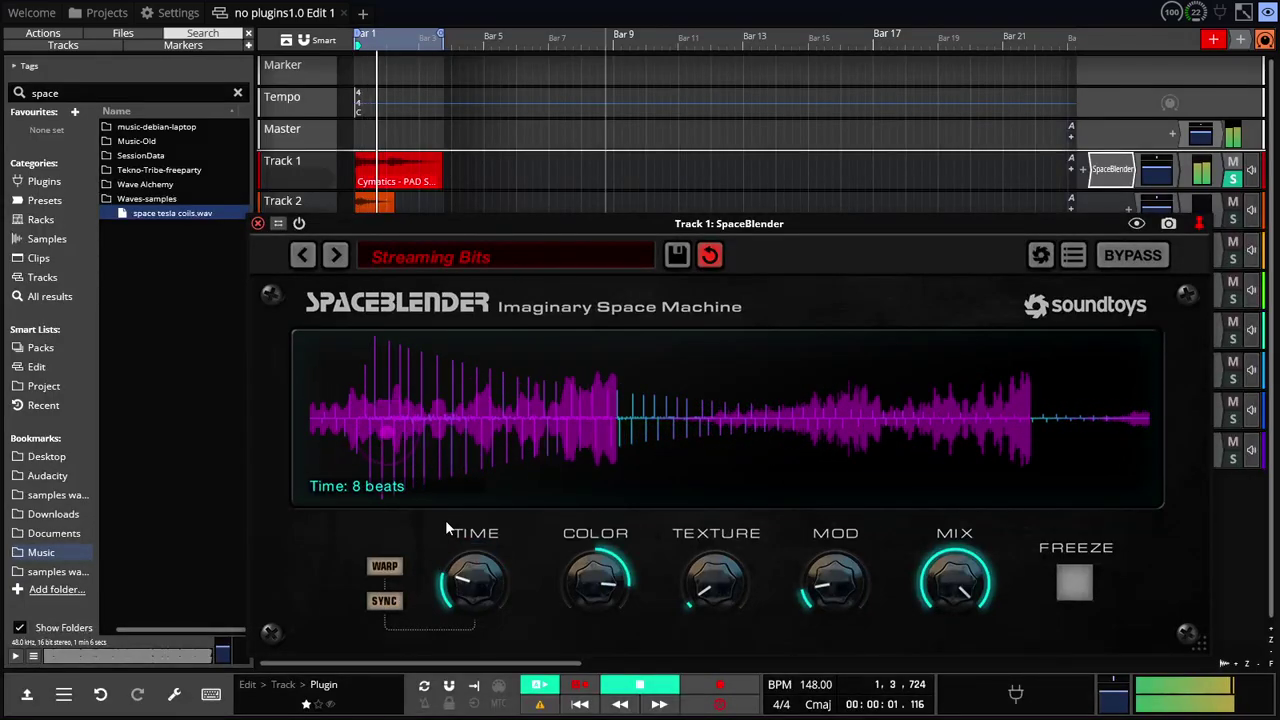
click(1070, 588)
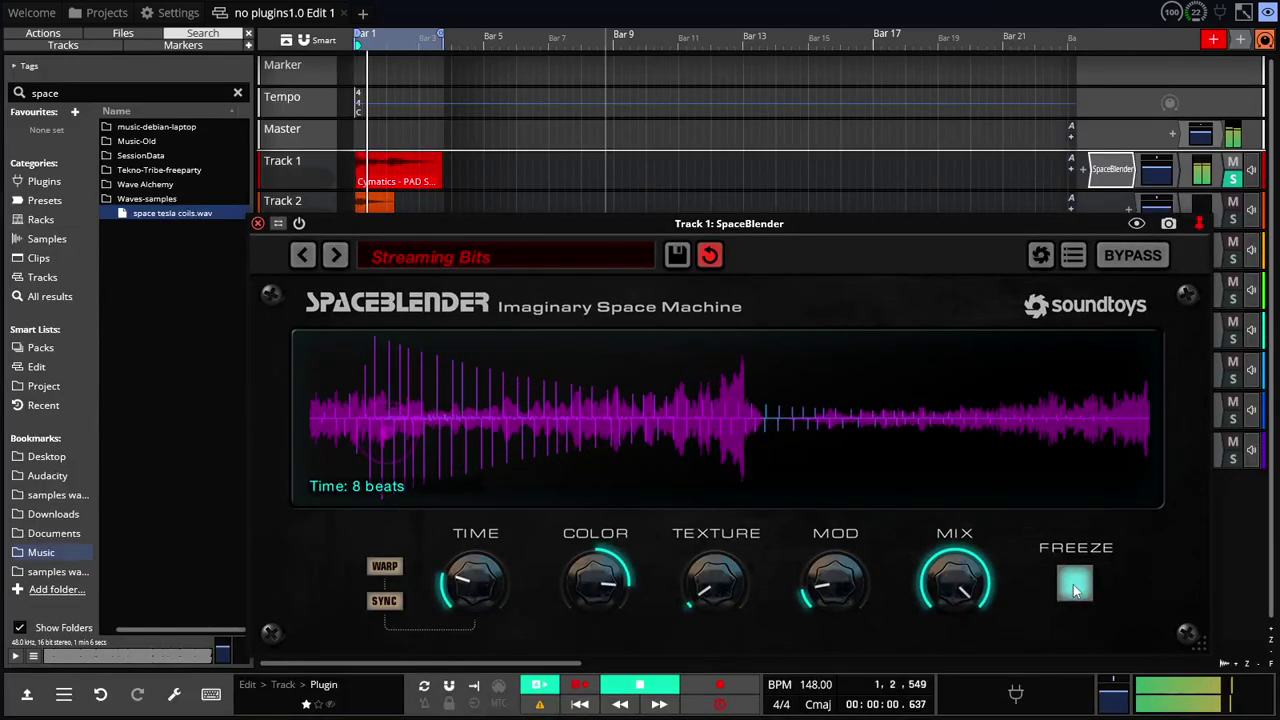
click(1072, 589)
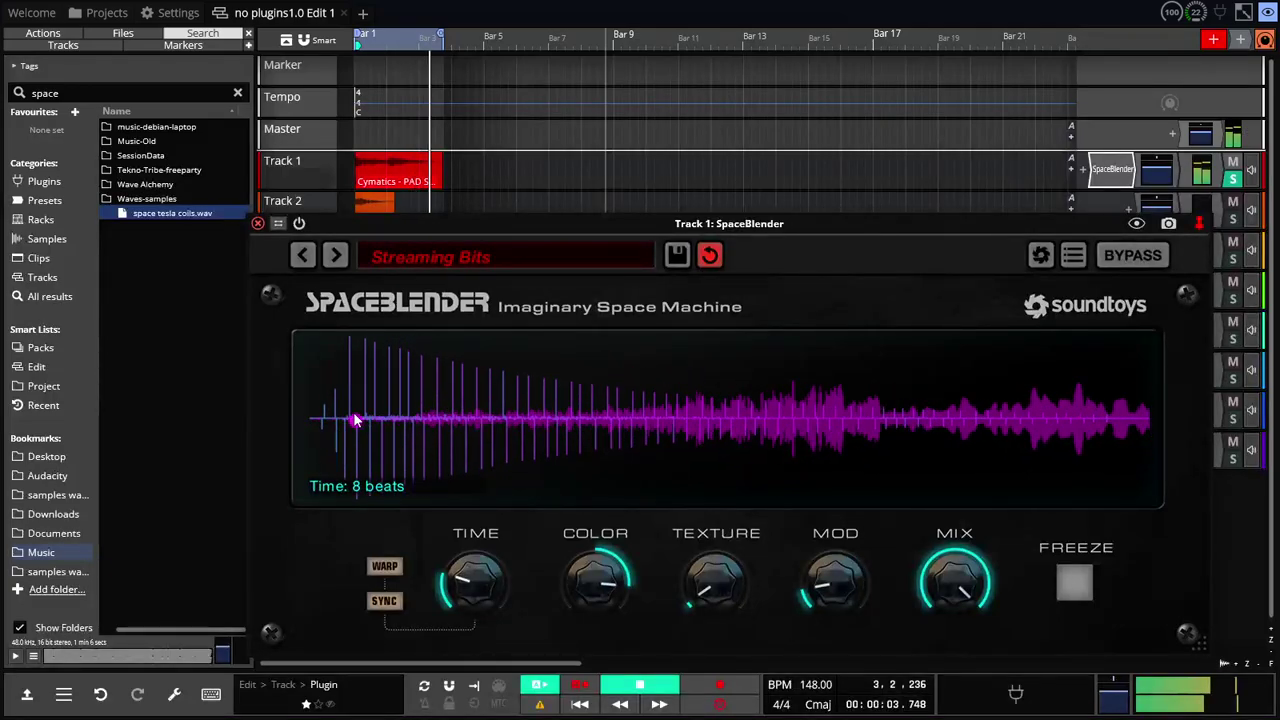
Audition the Tap Along preset, followed by Brighten Down with its envelope peak moved near the middle of the waveform
click(335, 255)
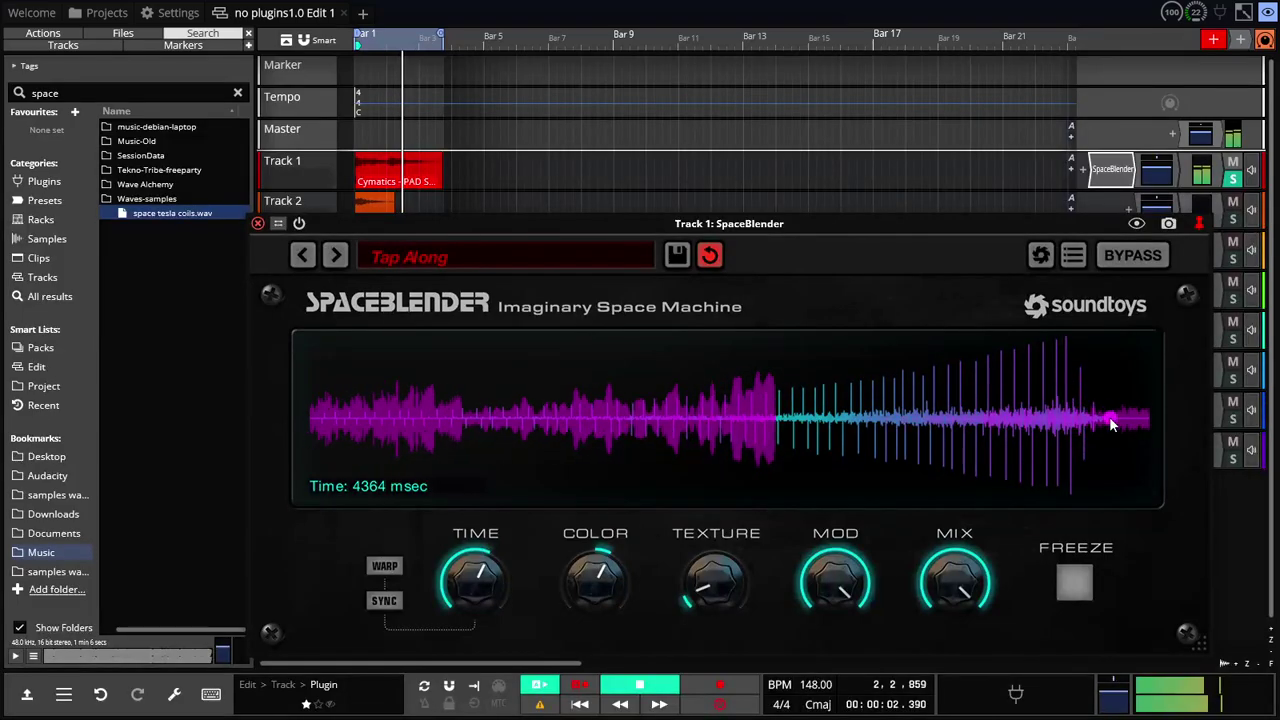
click(338, 256)
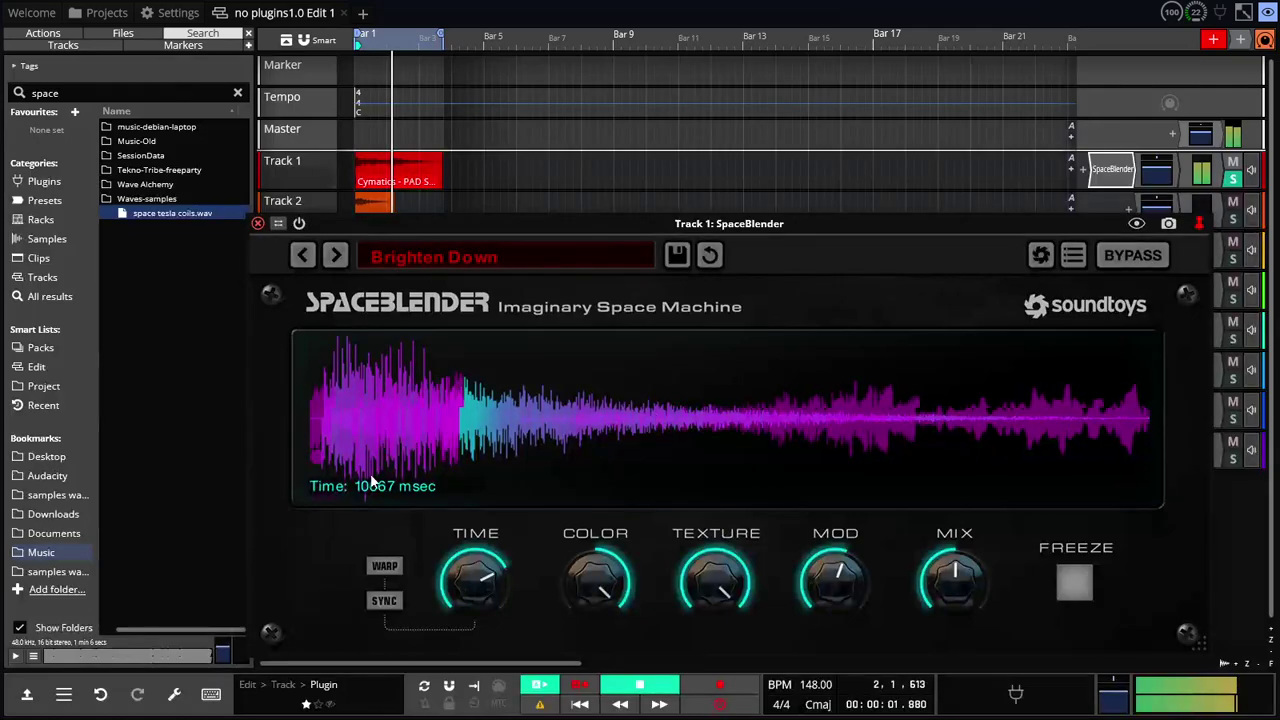
drag(318, 458, 641, 435)
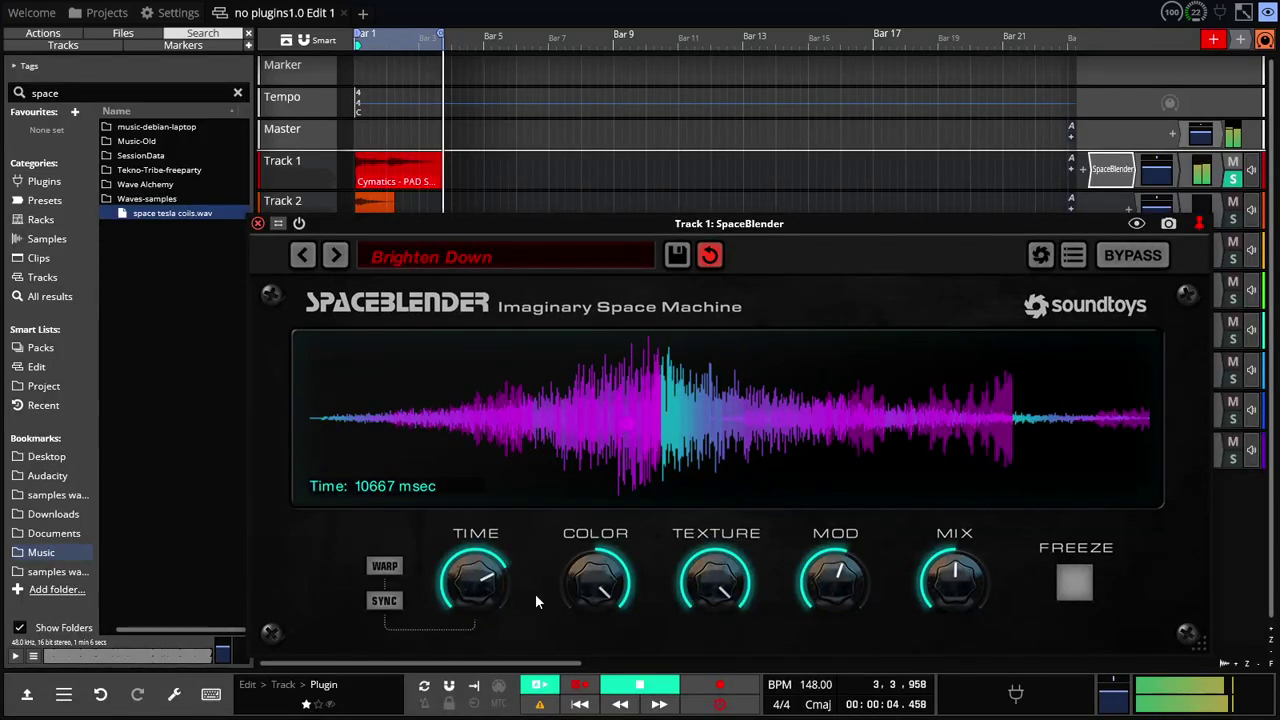
Audition the Dark As Always preset with its envelope peak moved past the middle, enabling Warp and trying Sync
click(343, 253)
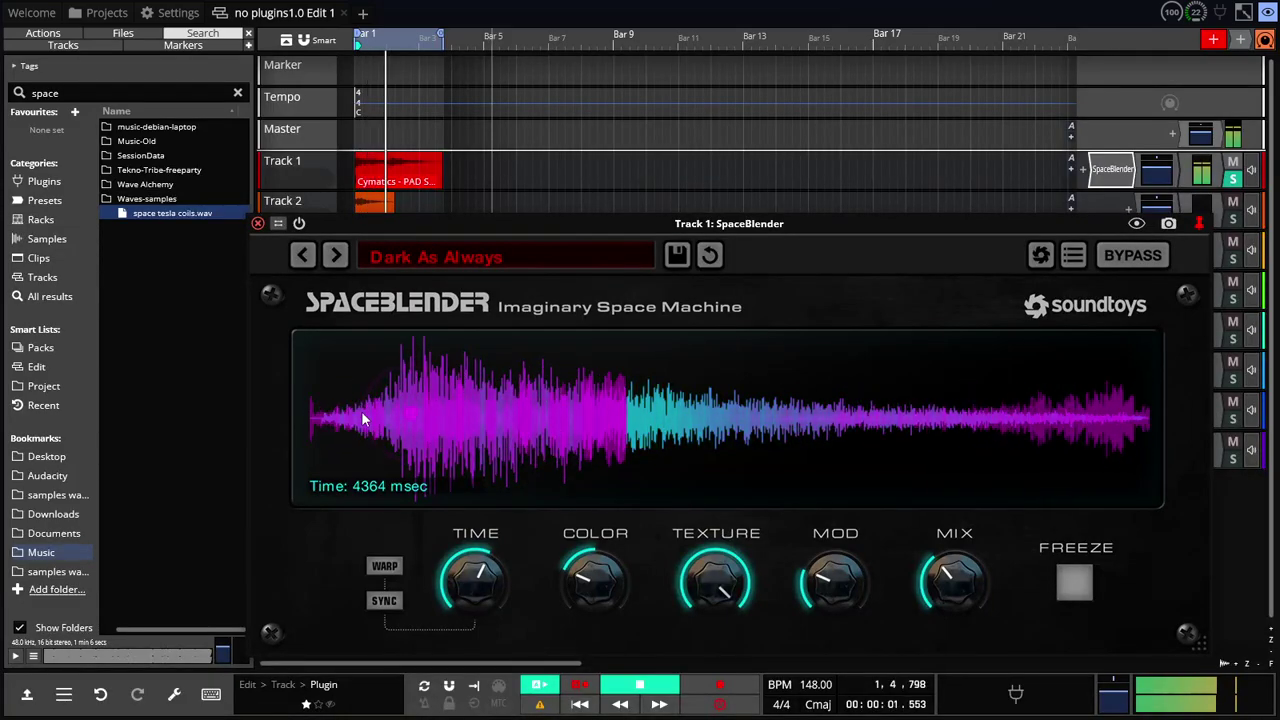
drag(410, 411, 807, 406)
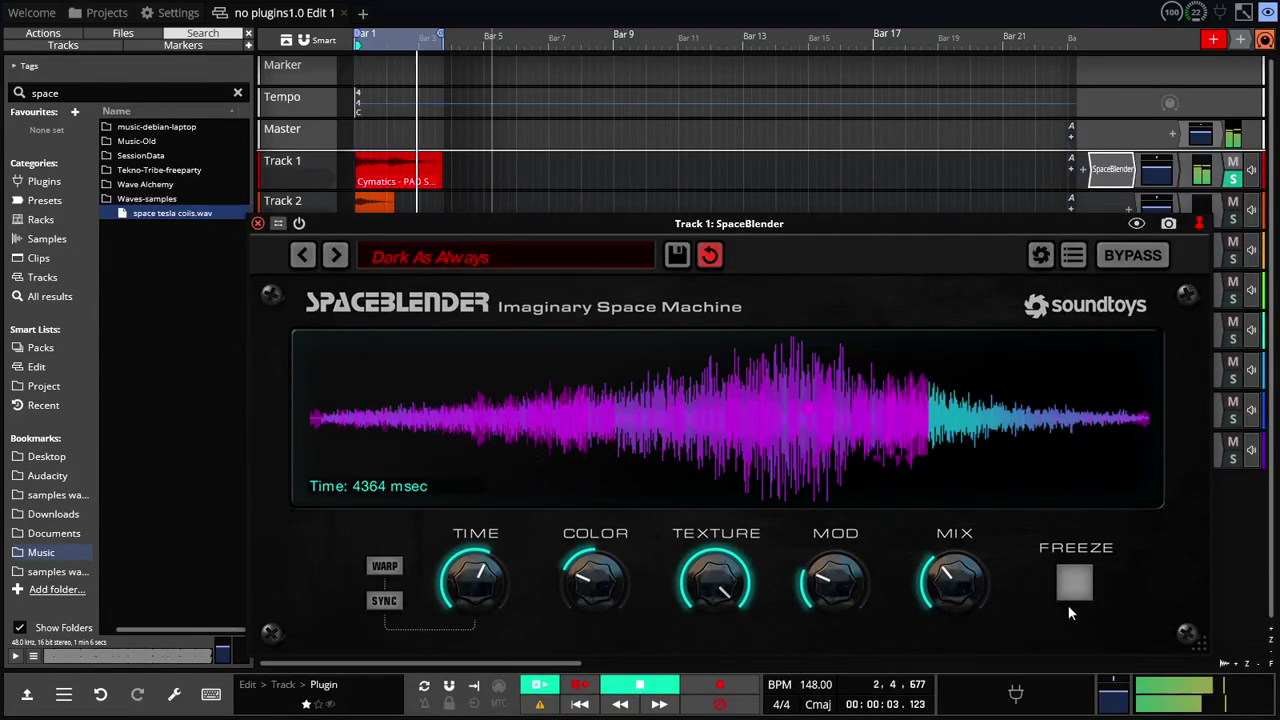
click(385, 566)
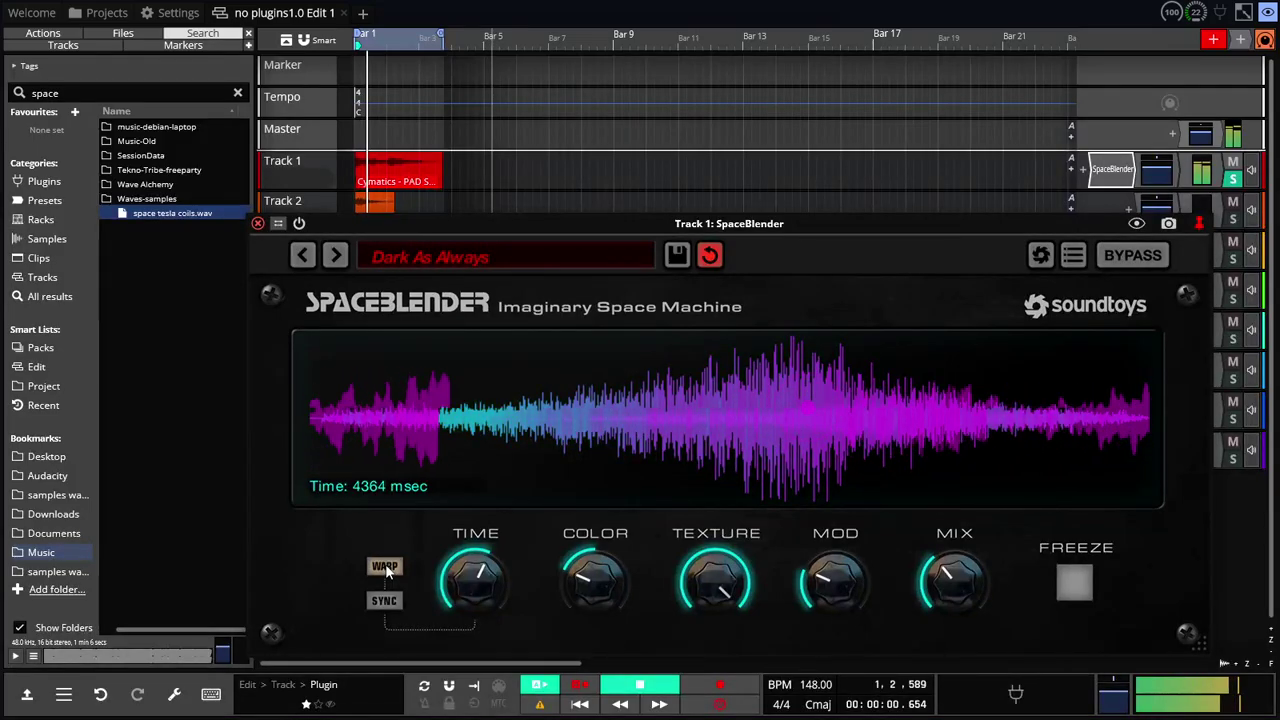
click(384, 601)
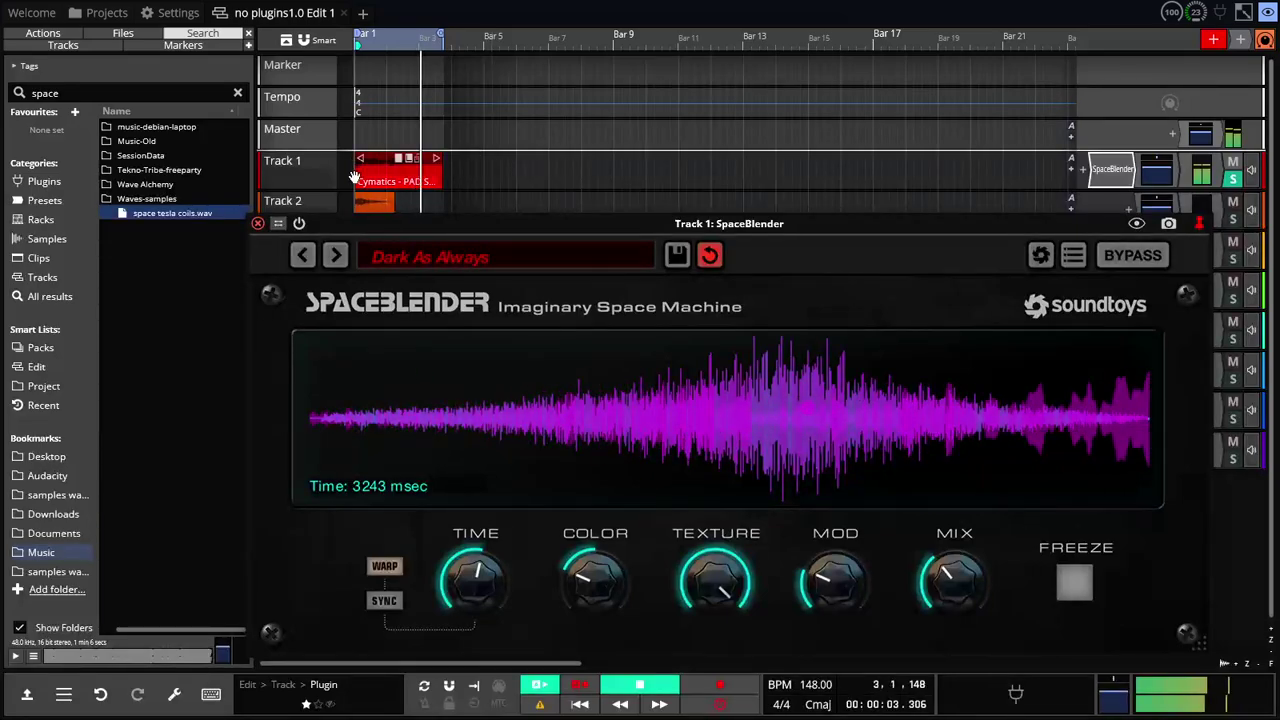
Audition the Dark Chambers preset with its envelope peak near the middle, Sync at 8 beats, Warp on and Freeze on
click(335, 256)
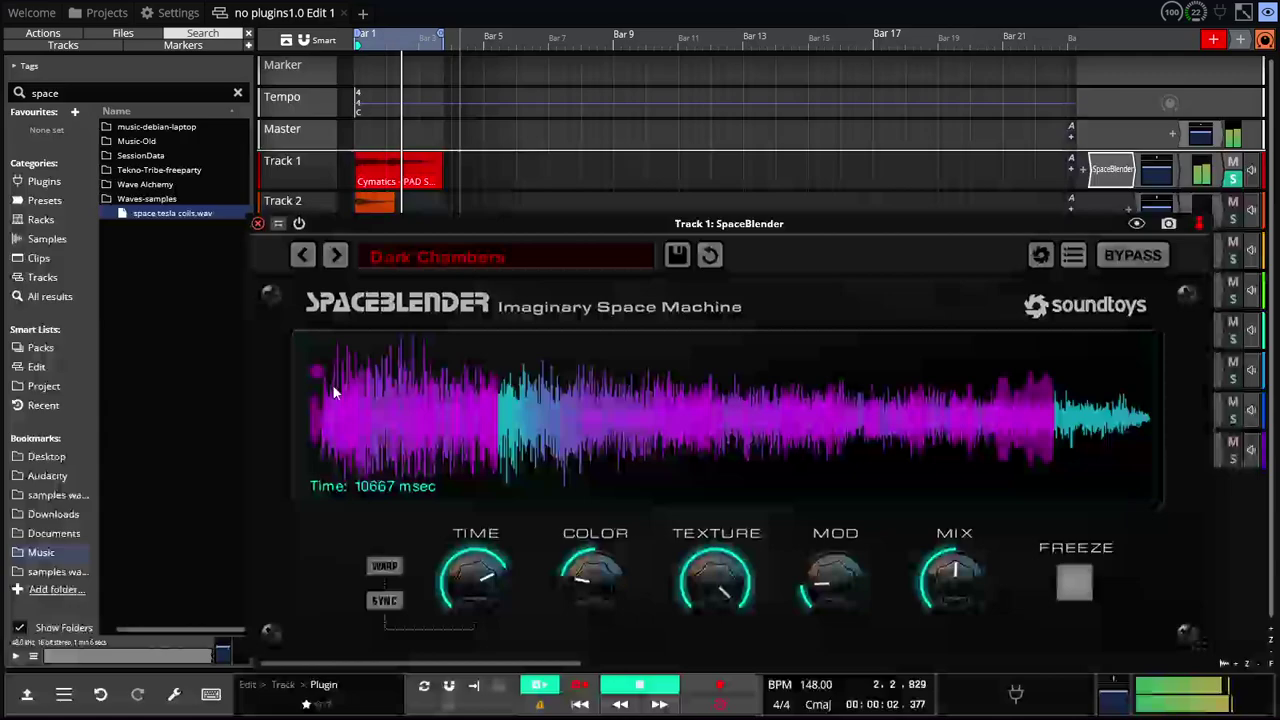
drag(318, 373, 685, 460)
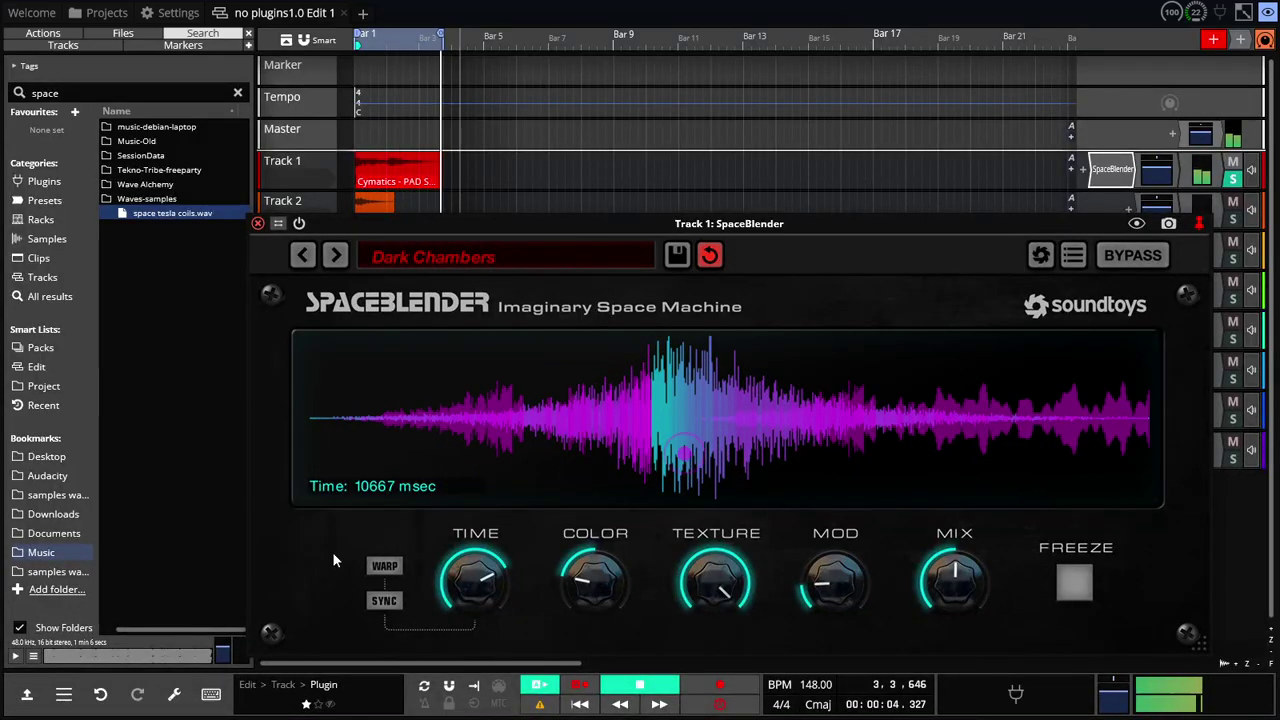
click(382, 600)
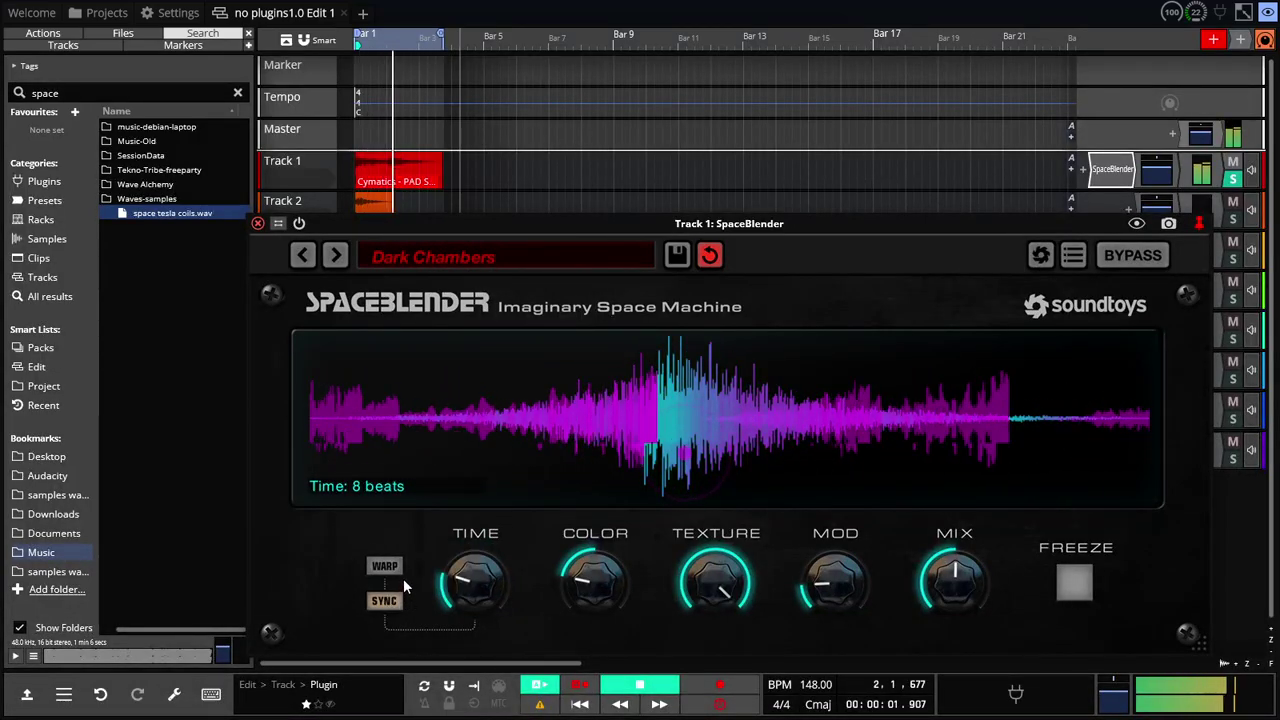
click(393, 566)
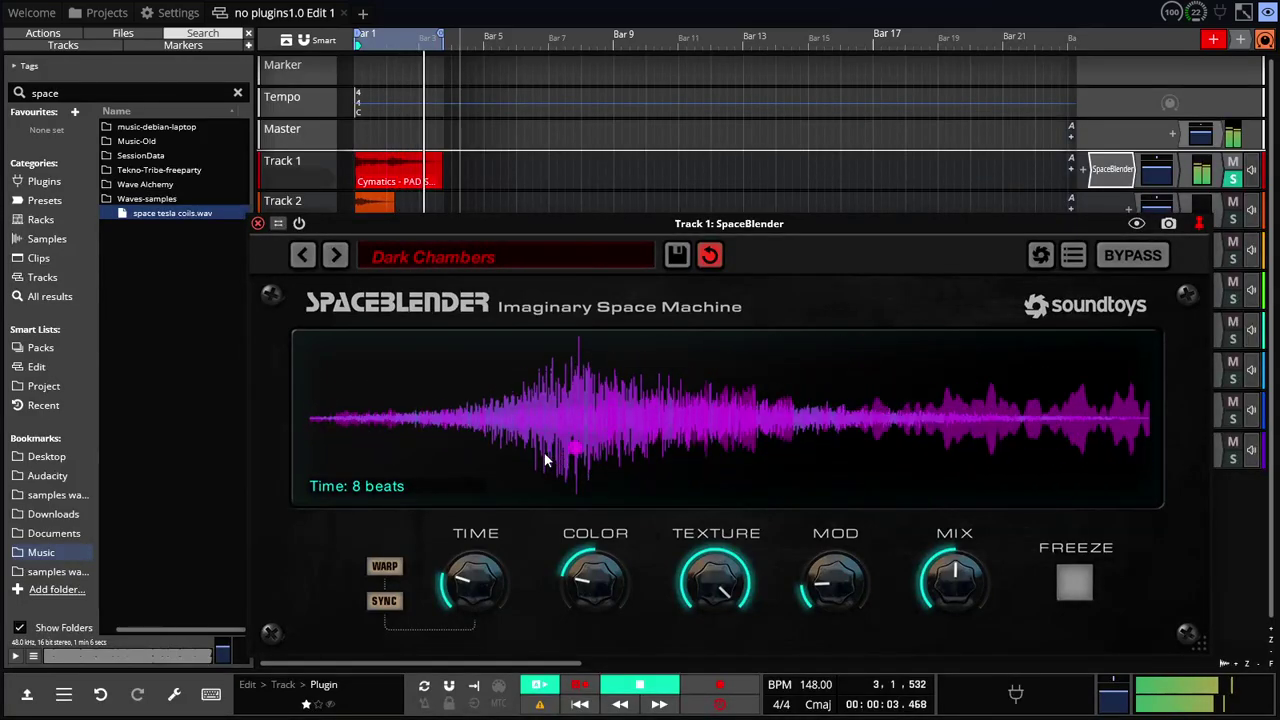
click(1076, 582)
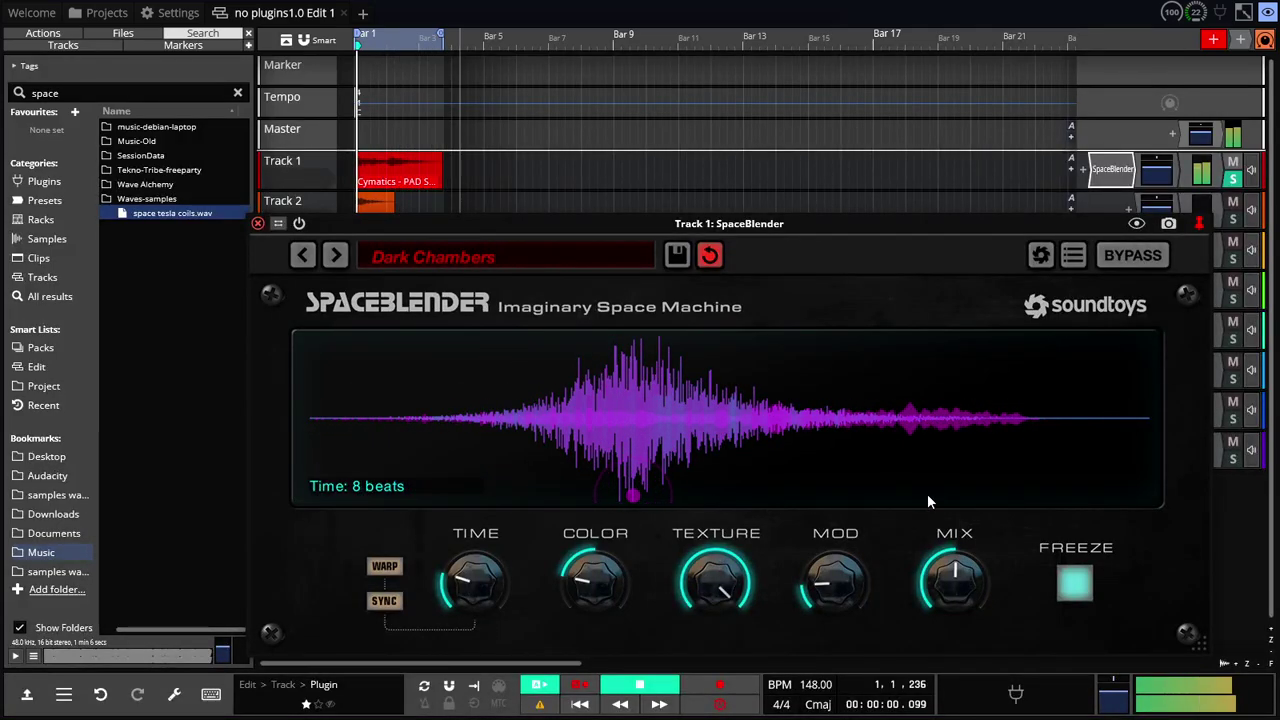
Audition the Delay Chittering Decay preset, followed by Drop of Eternity with Warp on and Sync at 8 beats
click(335, 255)
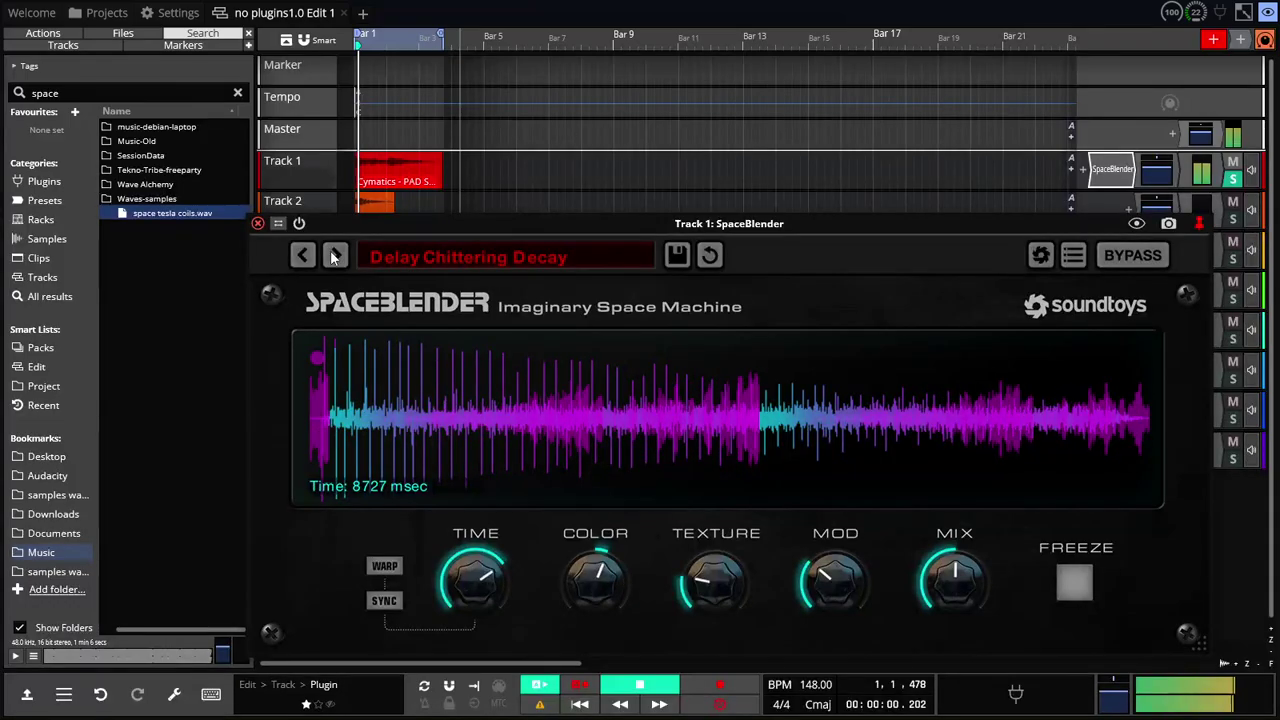
click(334, 256)
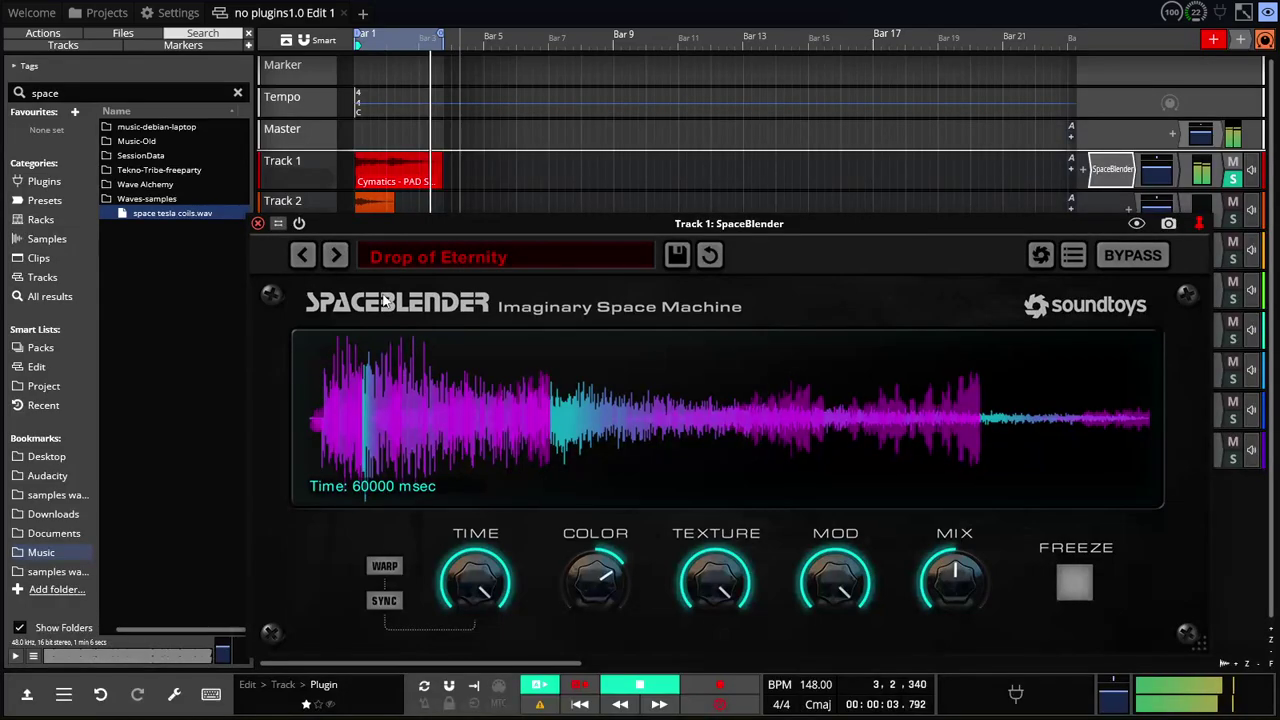
click(384, 600)
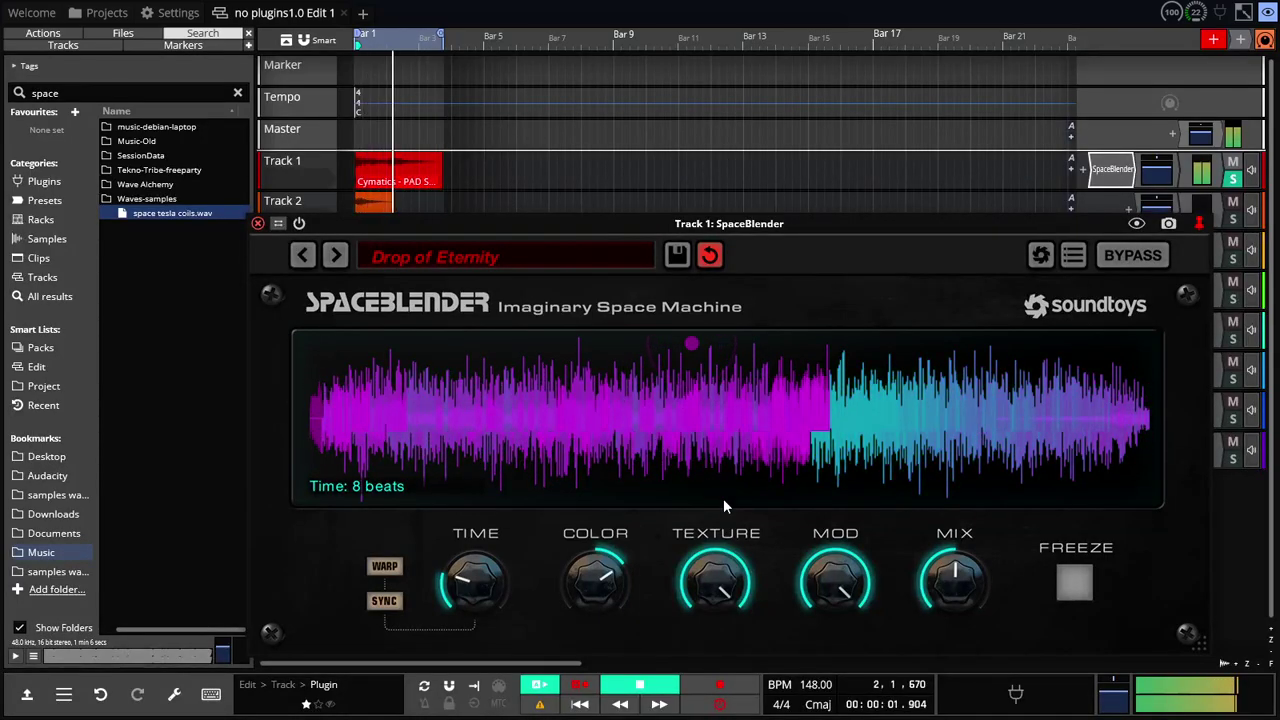
Audition the Galaxy Ends preset with Warp enabled, followed by the Hall E and Minute of Ekos presets
click(336, 256)
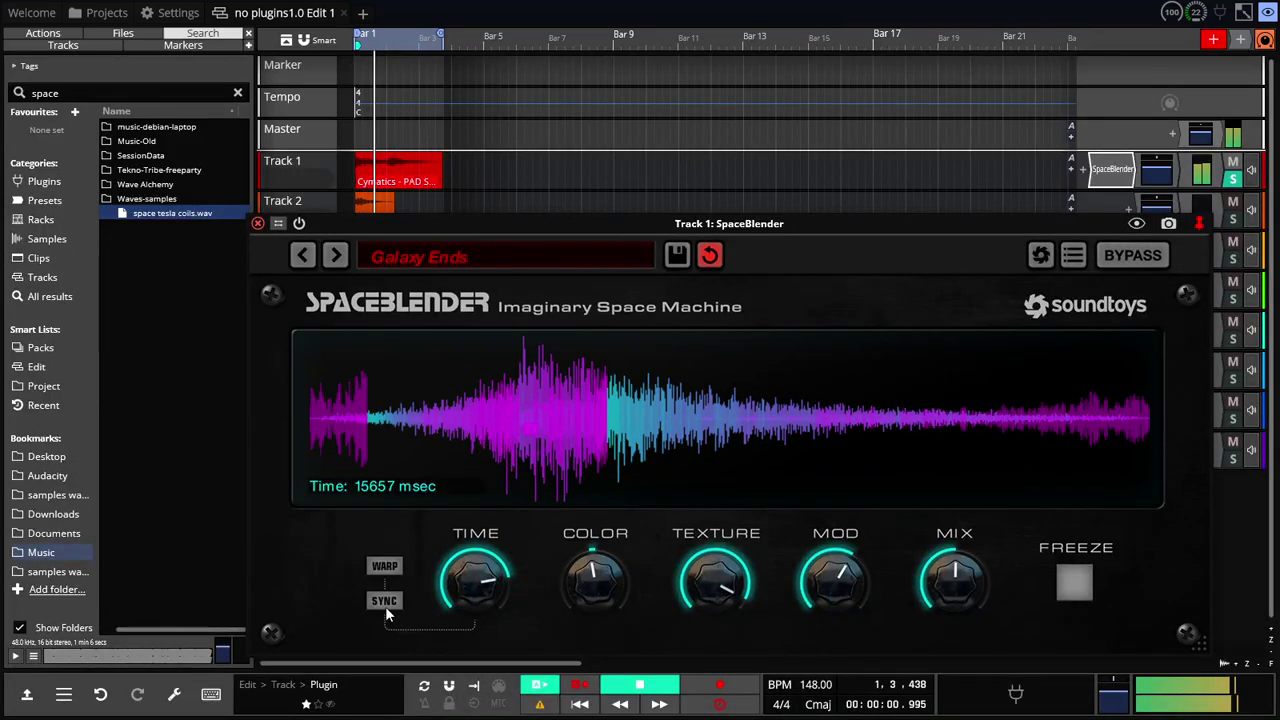
click(397, 566)
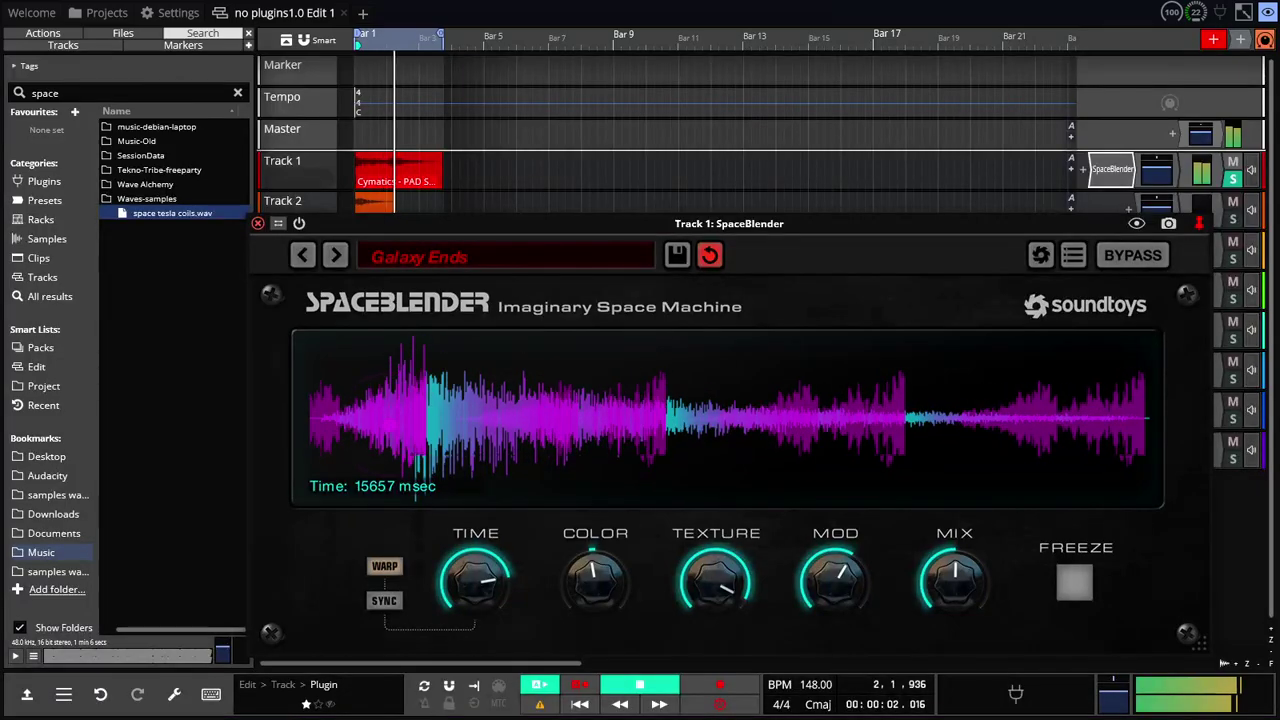
click(335, 255)
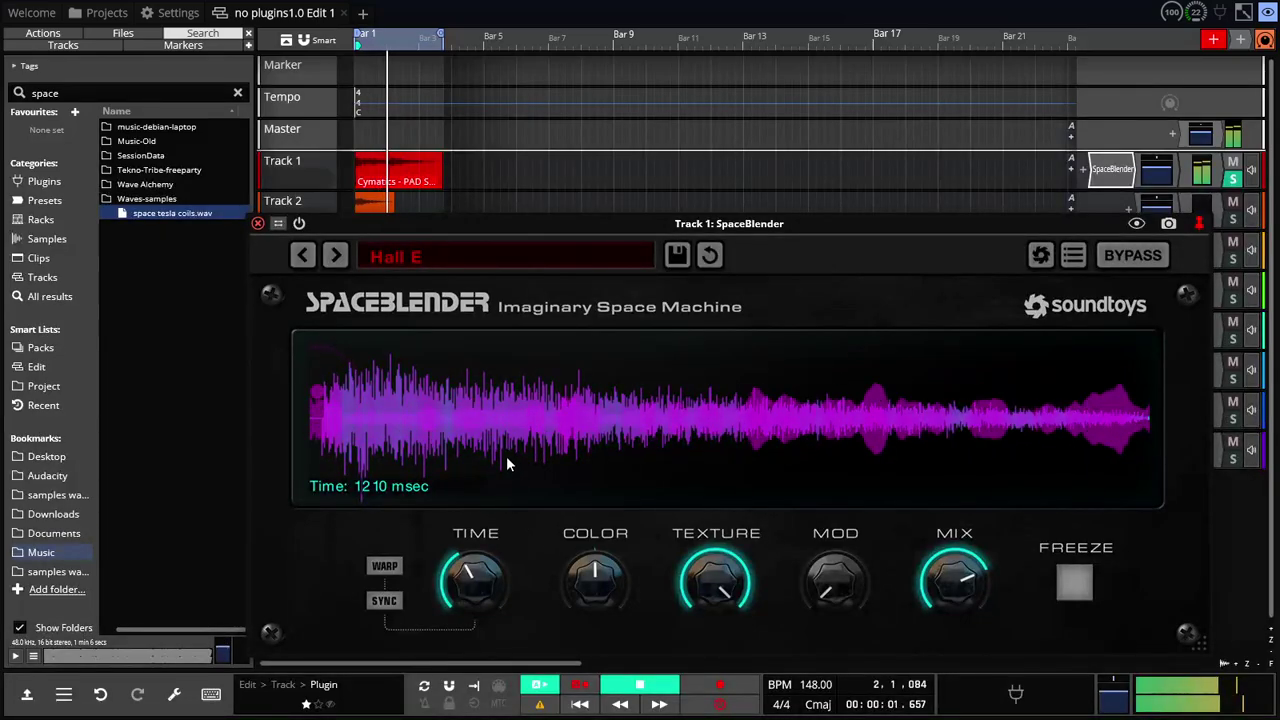
click(335, 256)
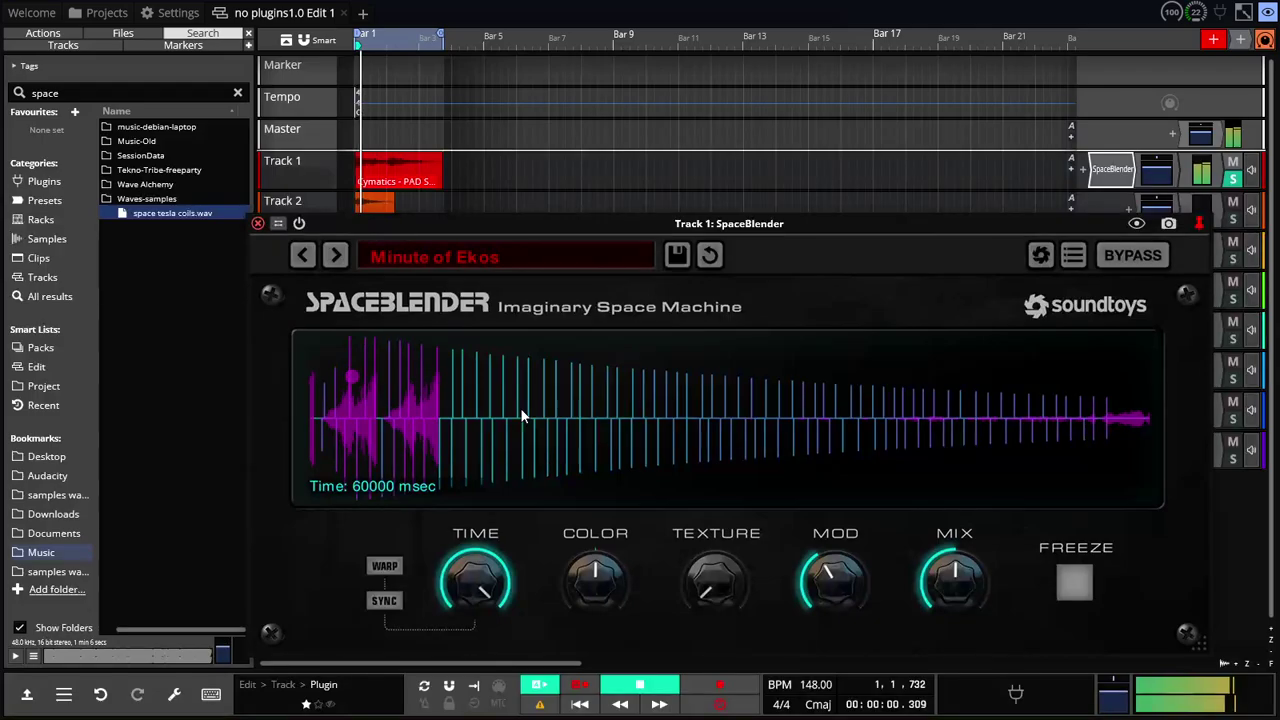
Stop the Minute of Ekos audition, restart playback on the Simple preset, and audition AckwardsBay and Bright Follower
click(623, 686)
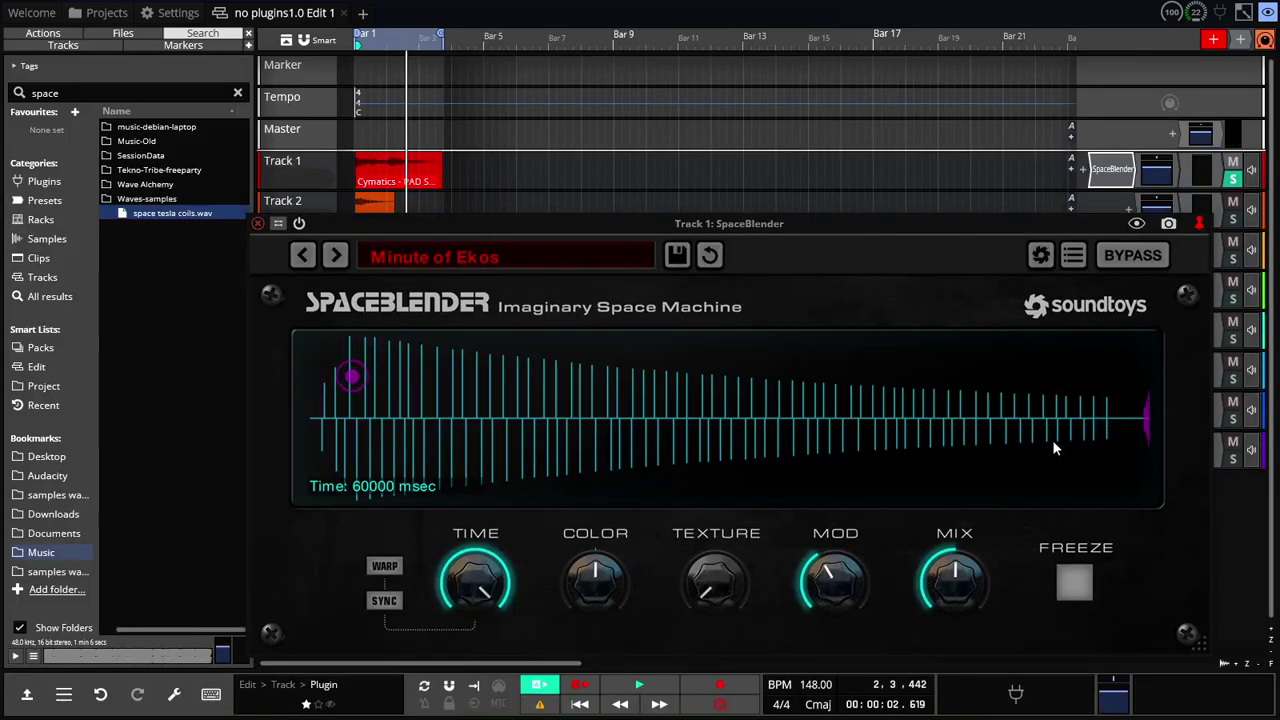
click(336, 255)
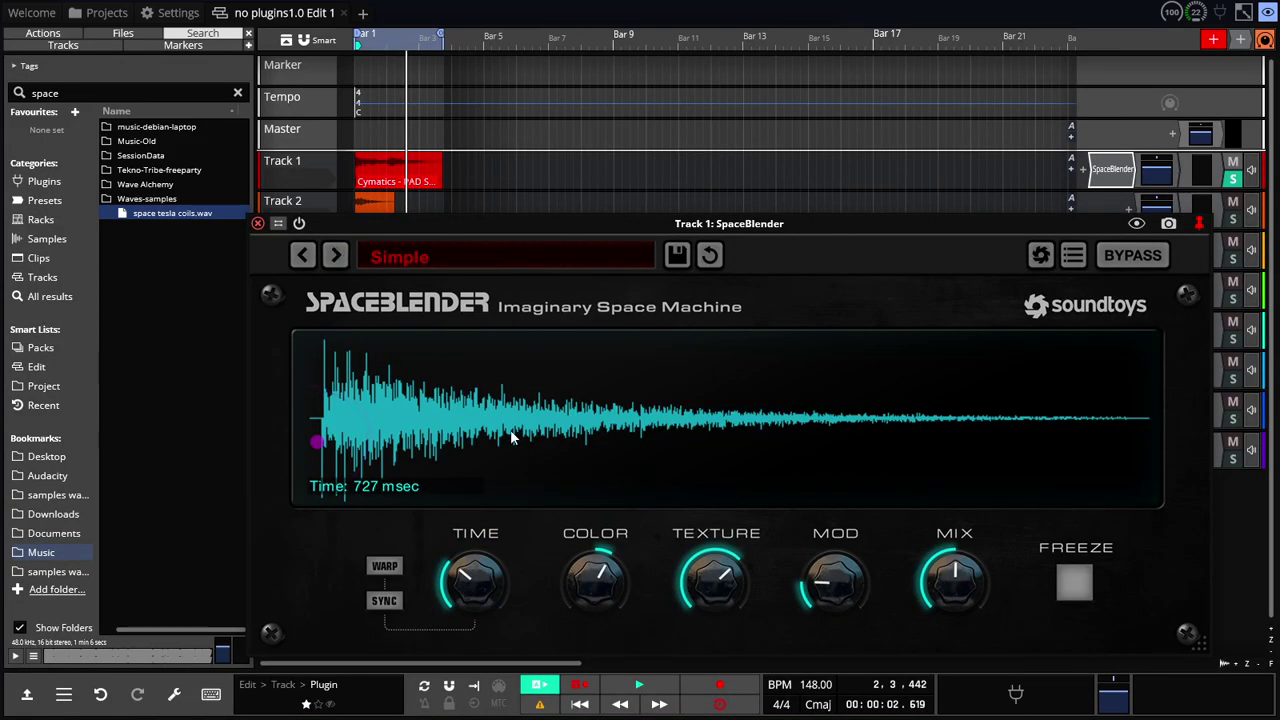
click(637, 686)
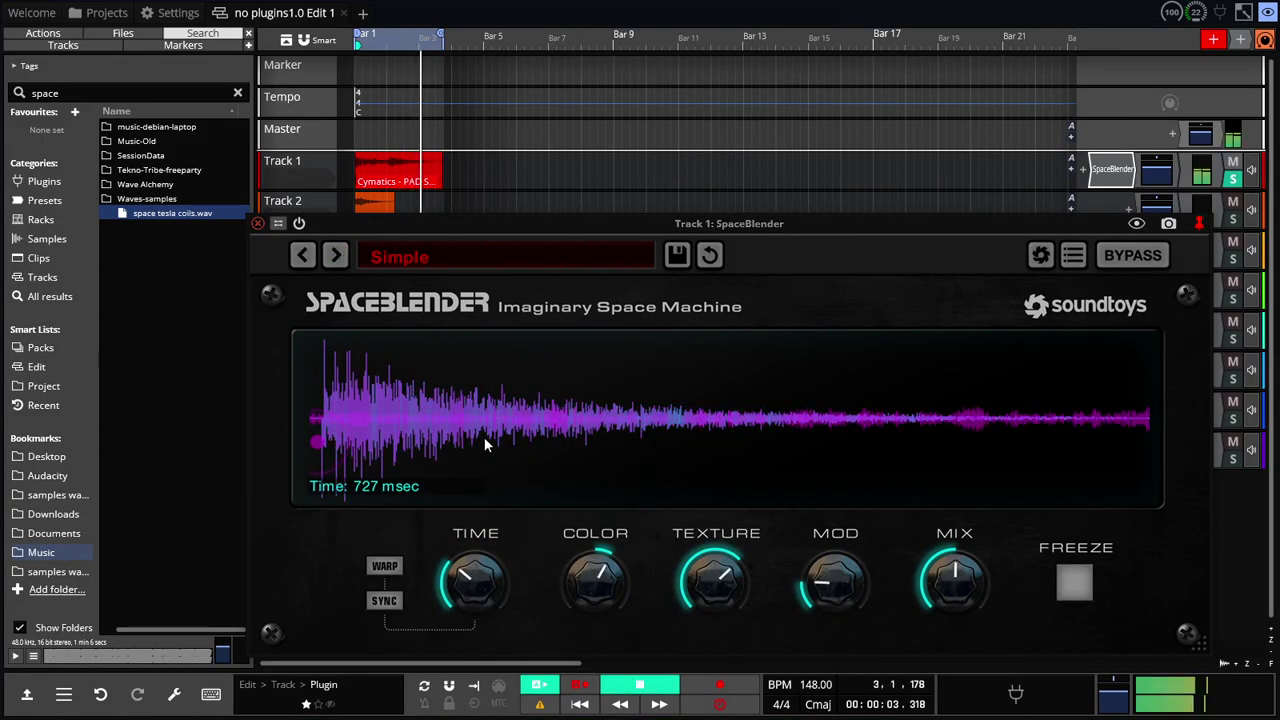
click(335, 256)
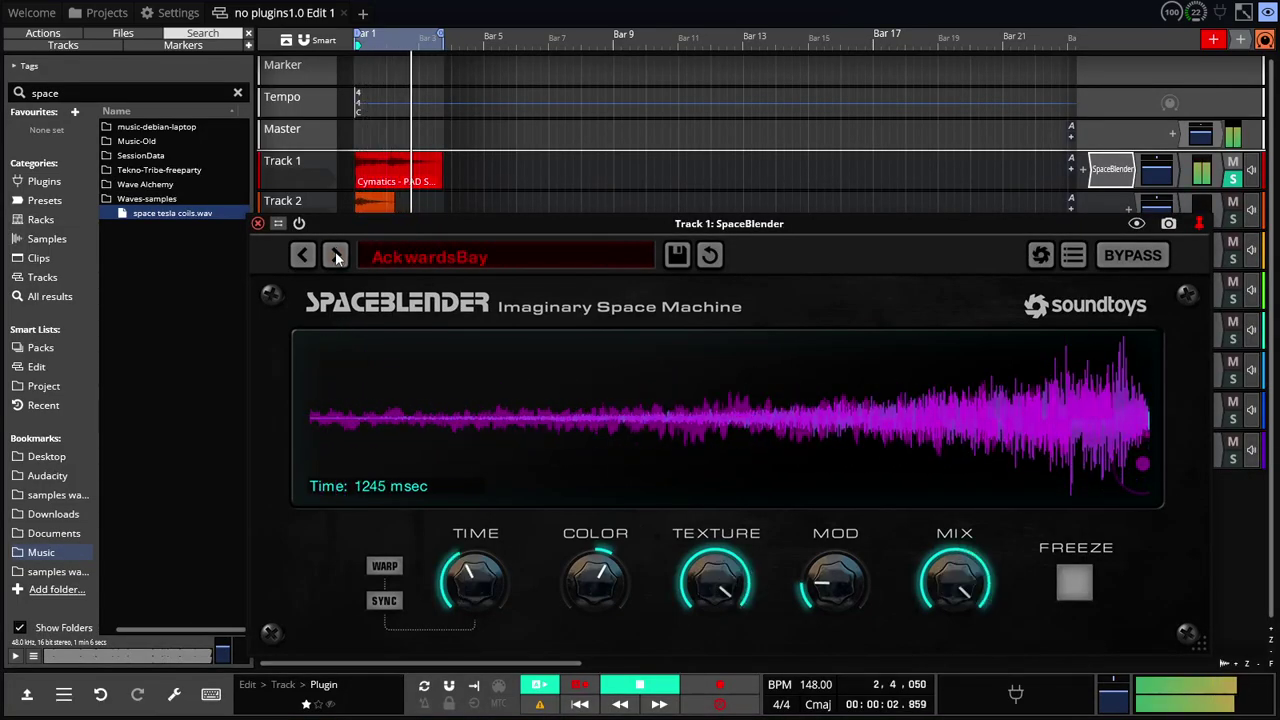
click(335, 256)
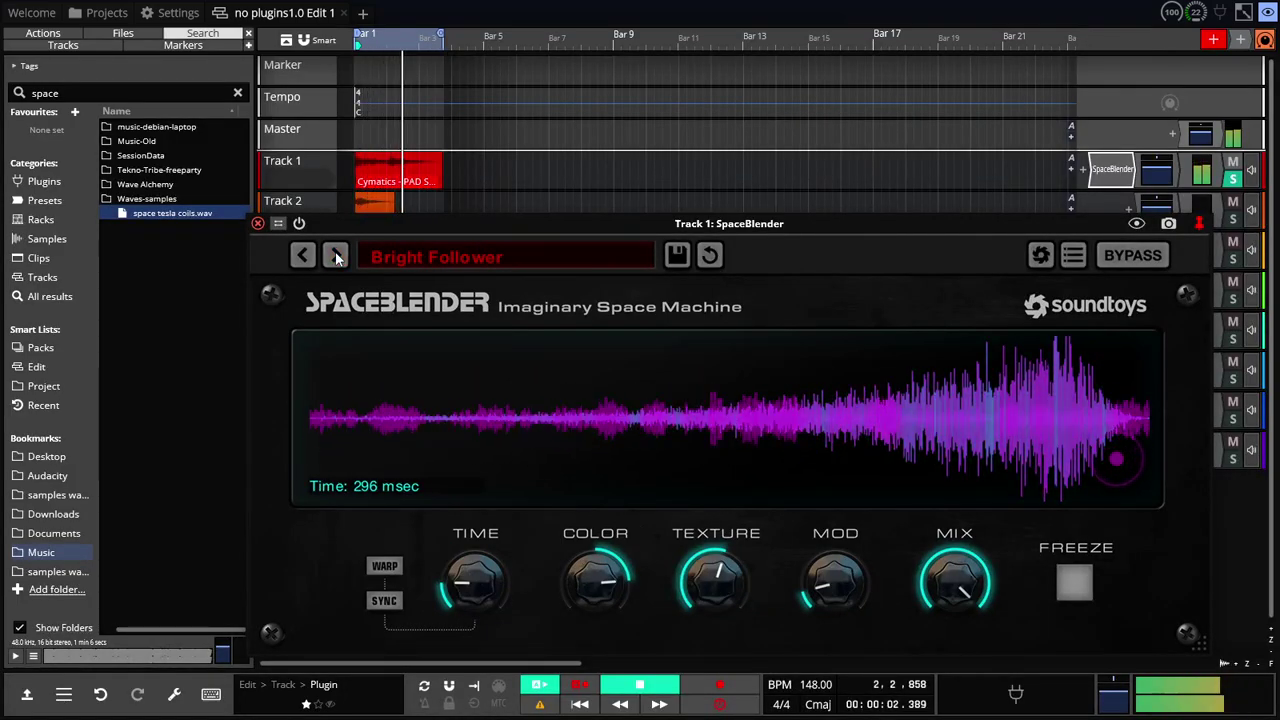
Audition the Brighten Up preset with Time at about 350 msec, Warp on and its envelope peak moved to the middle
click(335, 256)
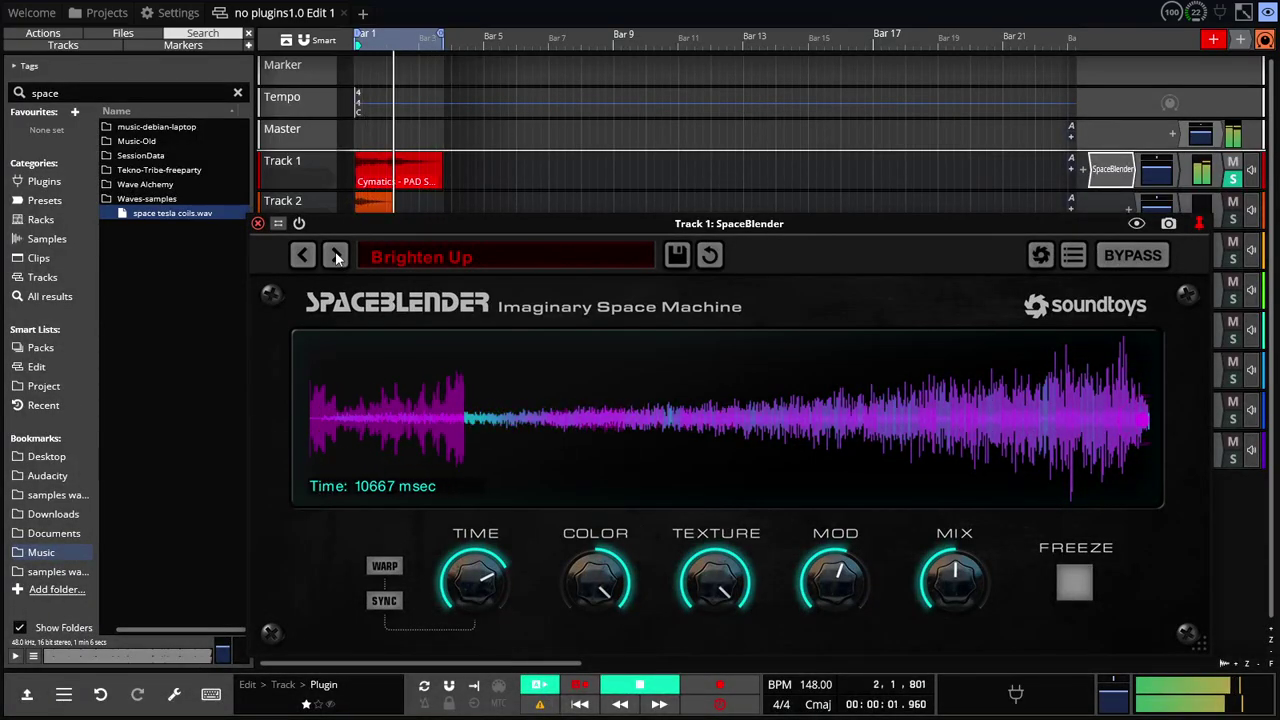
mouse_move(476, 638)
mouse_down()
mouse_move(472, 626)
mouse_move(470, 658)
mouse_up()
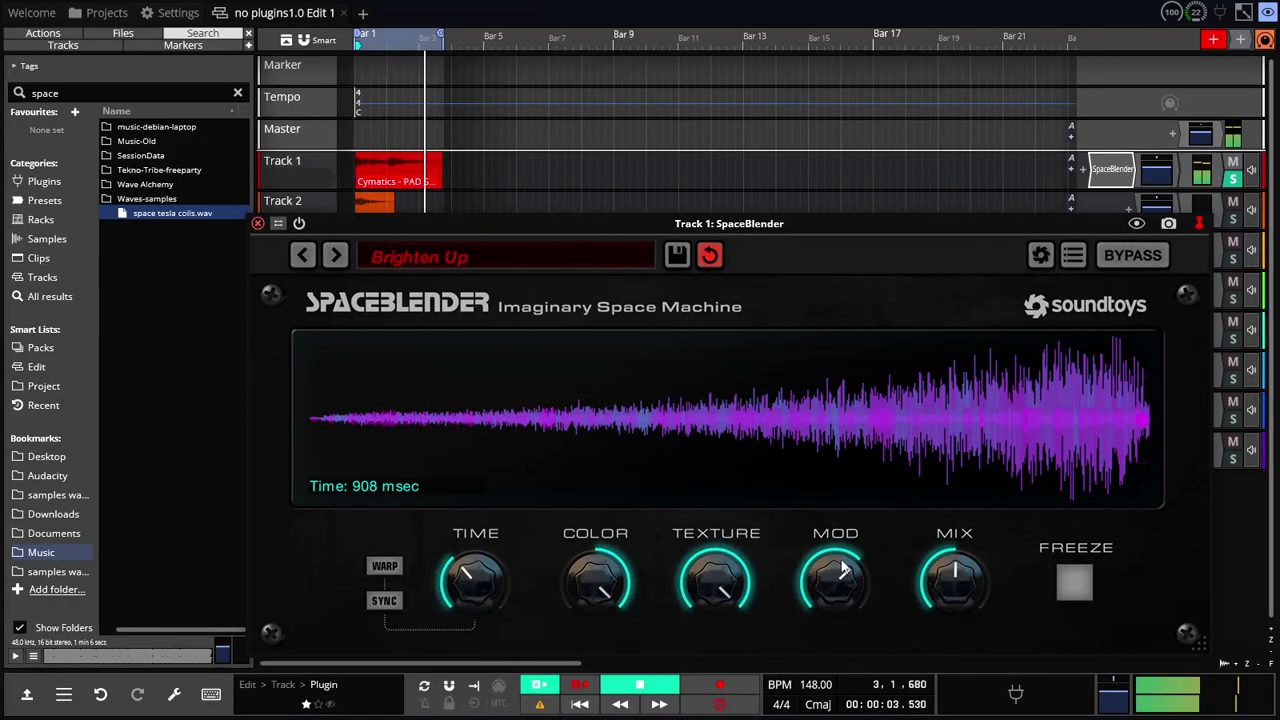
drag(443, 597, 466, 586)
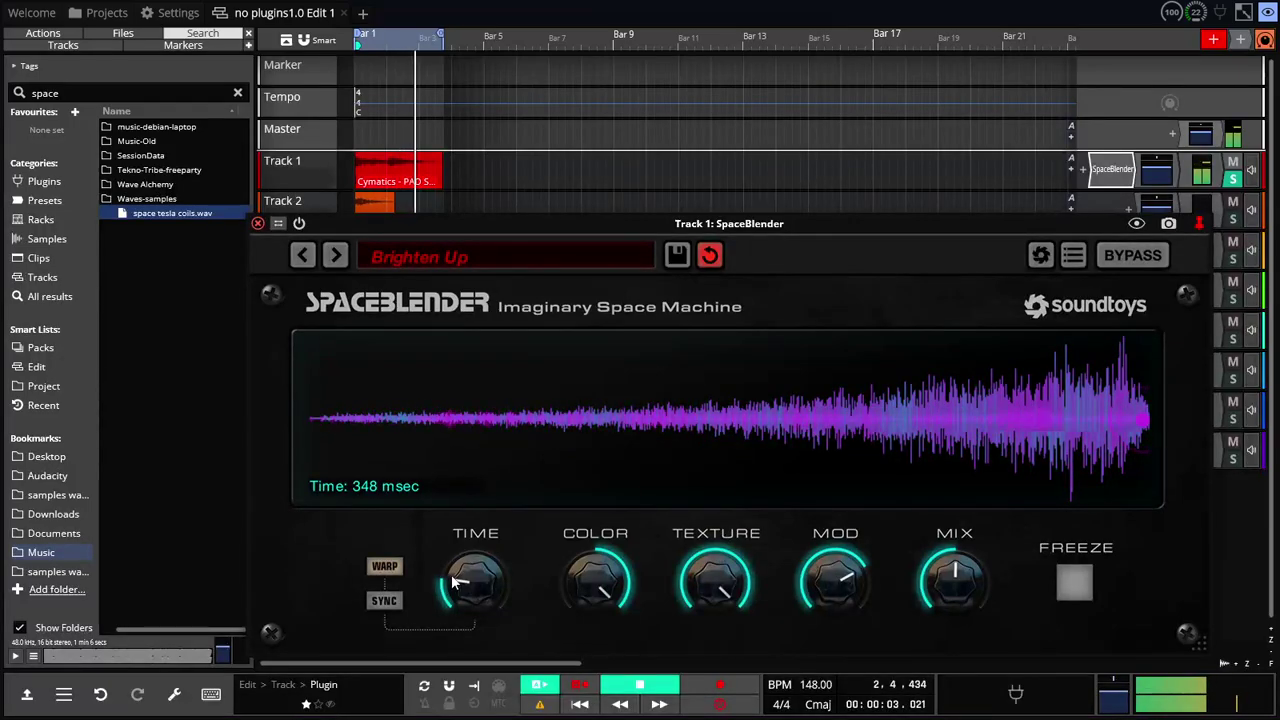
drag(484, 493, 459, 592)
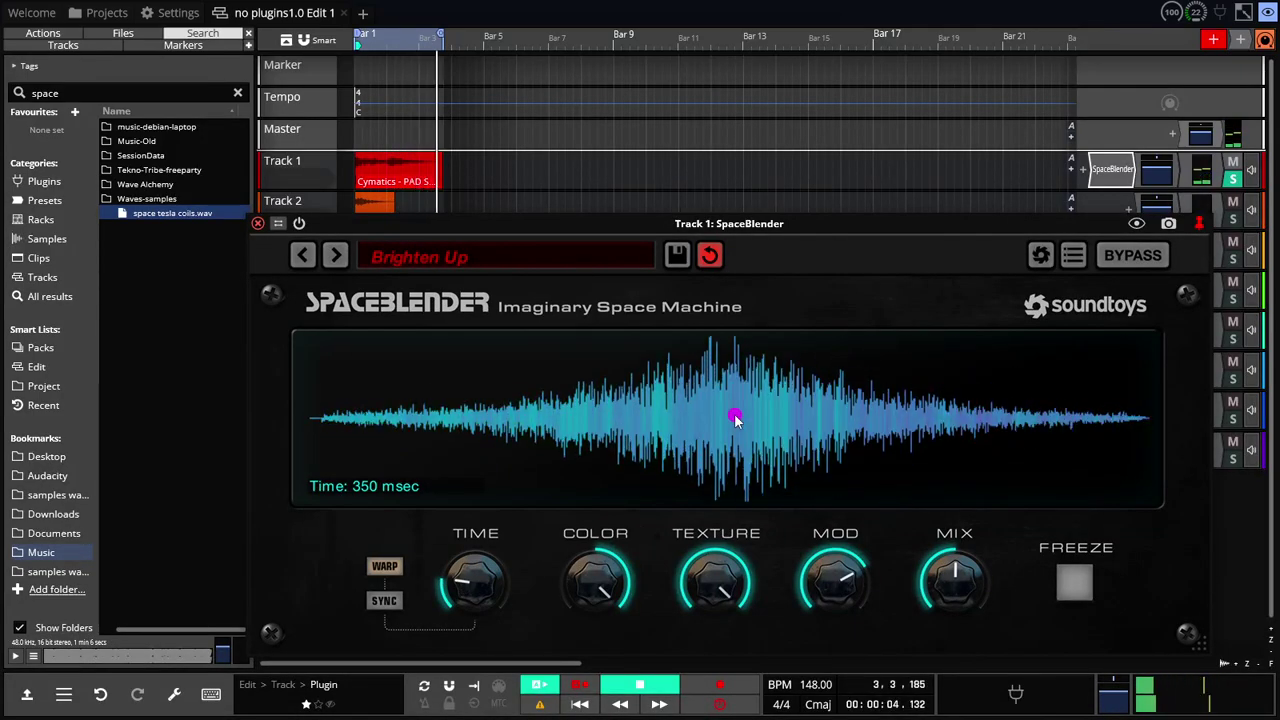
Set Time to 1181 msec, move the envelope peak to about the first third, and lower Texture and Mod
drag(452, 590, 467, 518)
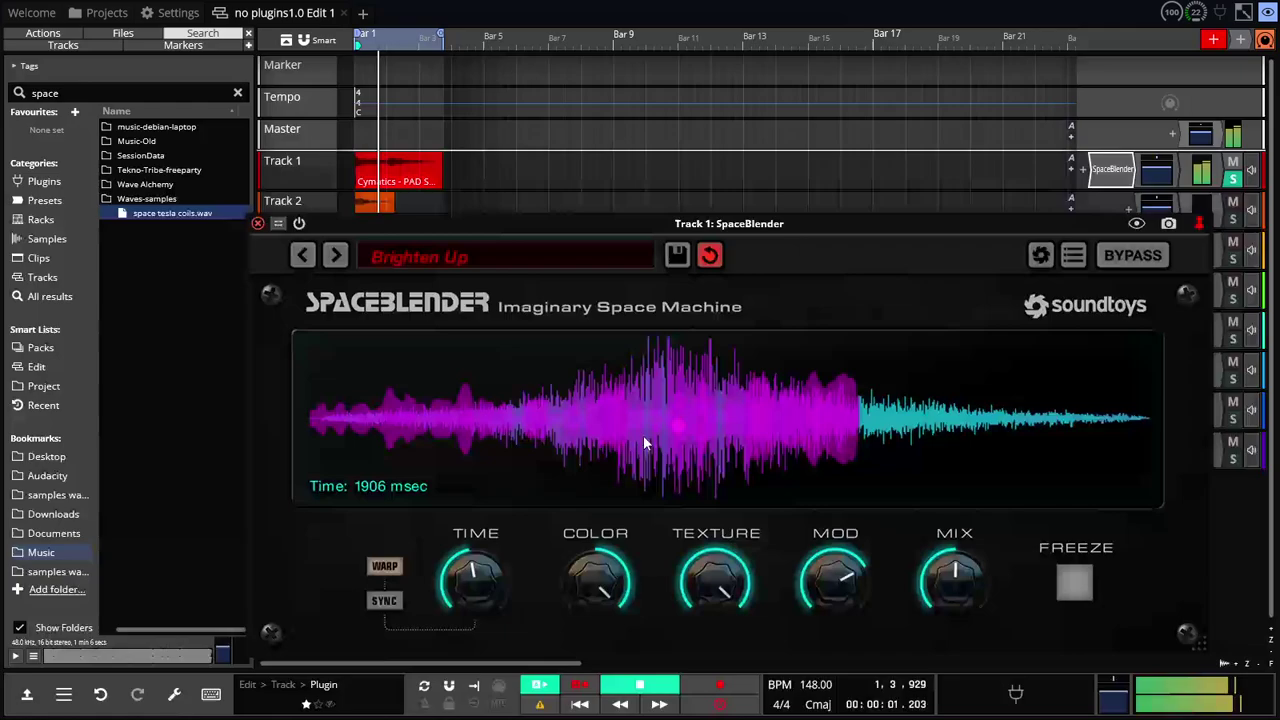
drag(477, 578, 468, 595)
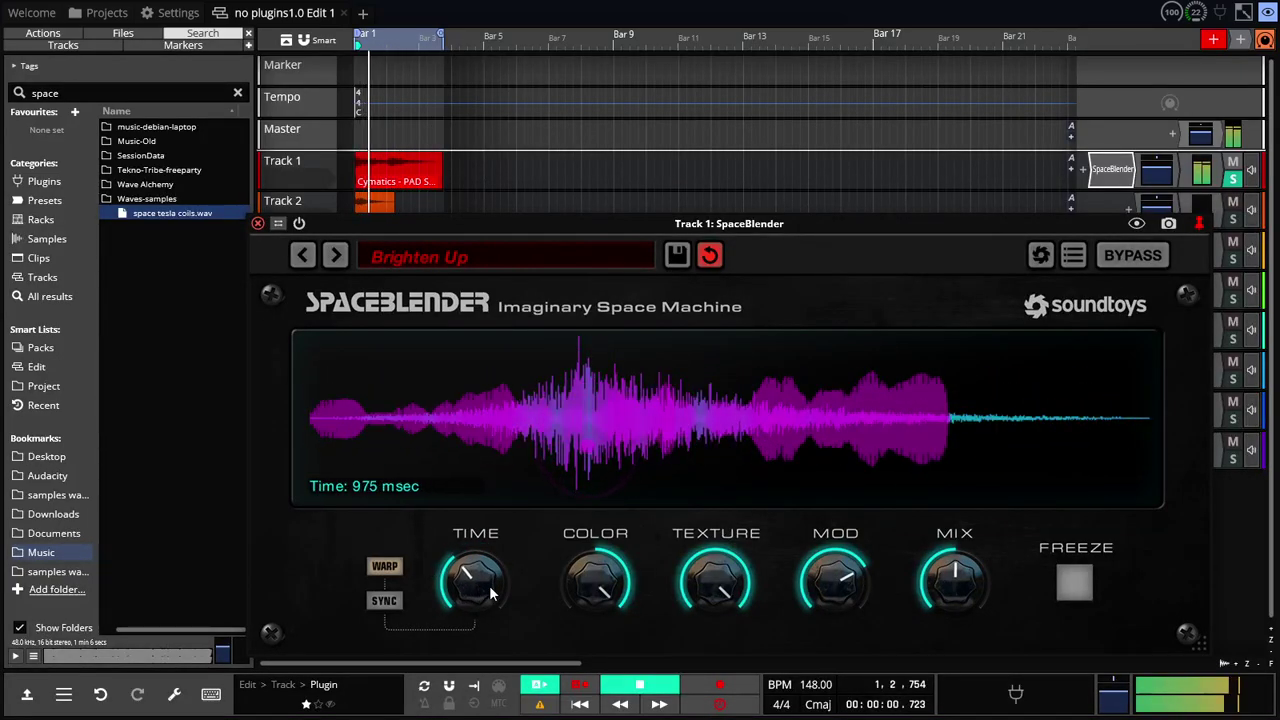
drag(705, 580, 689, 634)
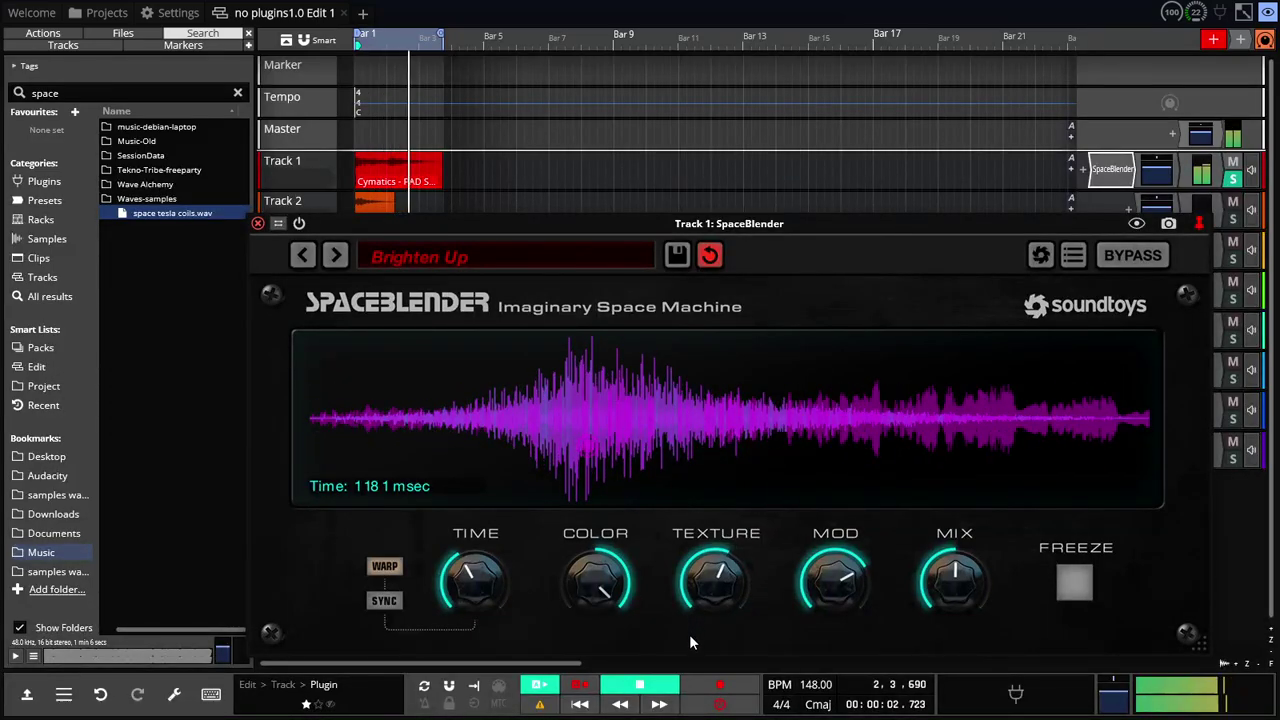
drag(835, 580, 834, 654)
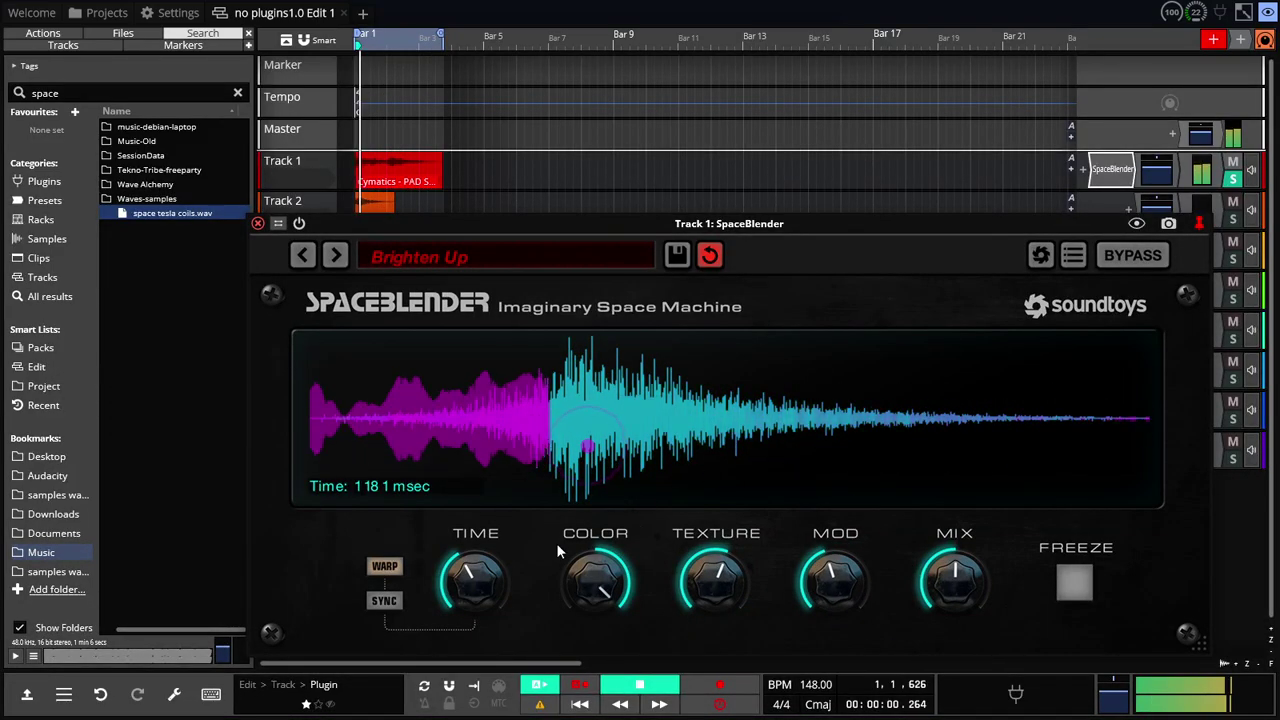
Enable Sync with the envelope peak at the far end, and try Time at 25 beats and 1 beat before settling on 3 beats
click(386, 600)
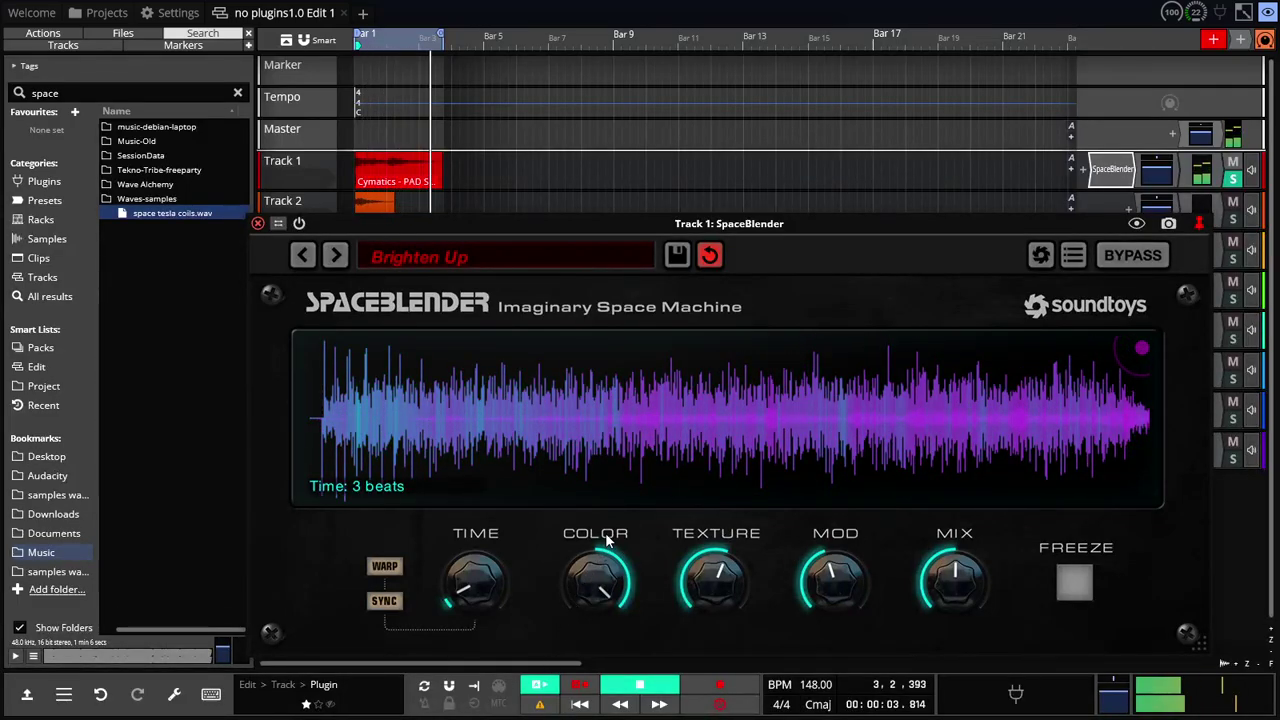
scroll(484, 537, up, 10)
drag(493, 530, 507, 472)
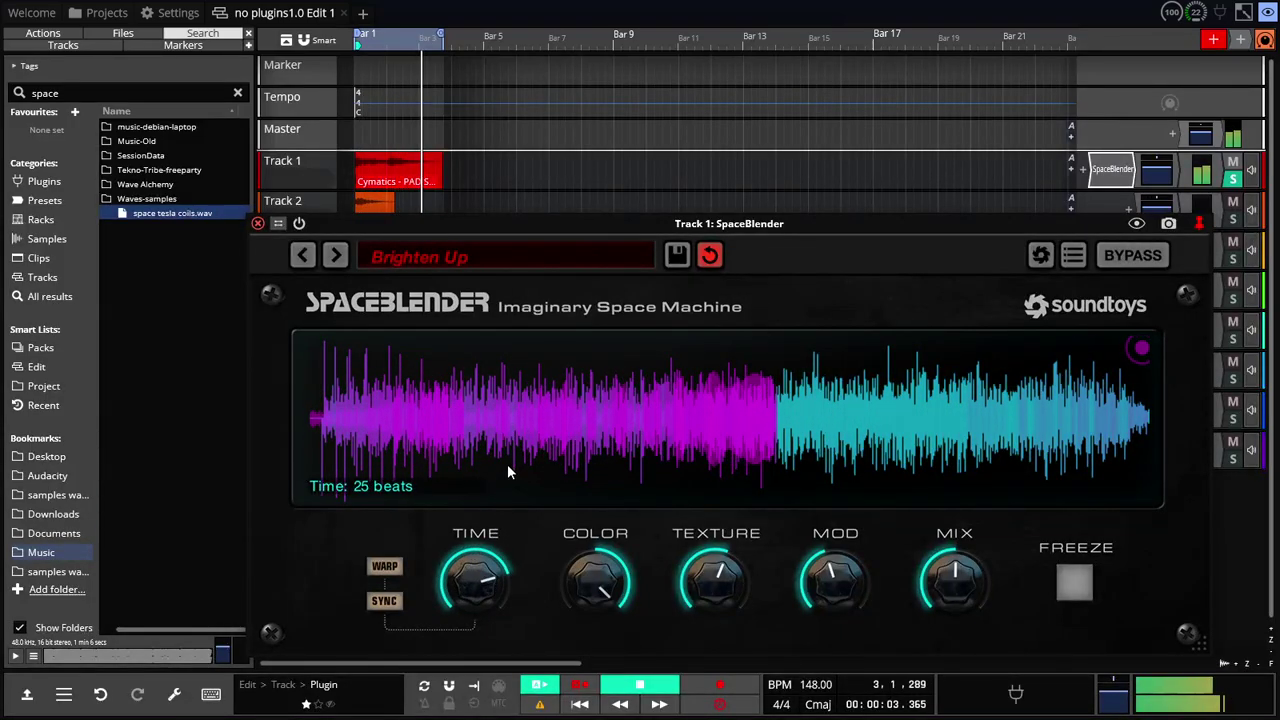
scroll(471, 588, down, 2)
drag(469, 585, 465, 712)
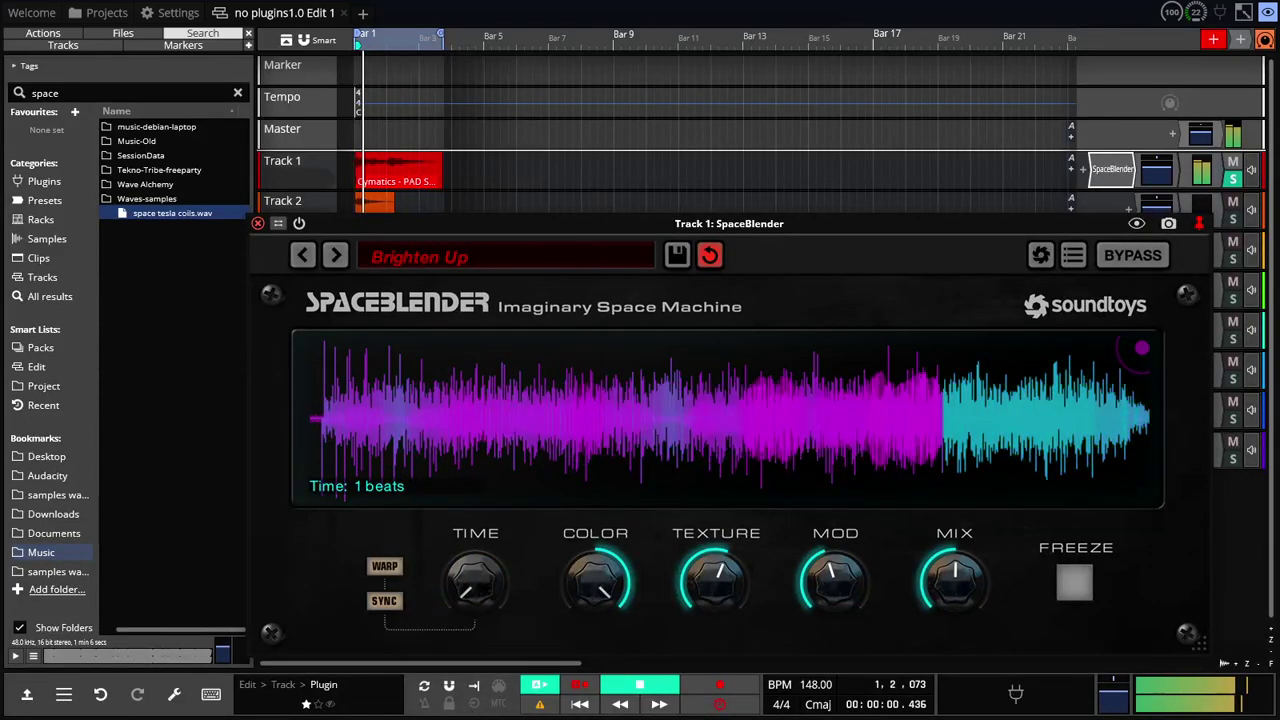
drag(475, 605, 470, 590)
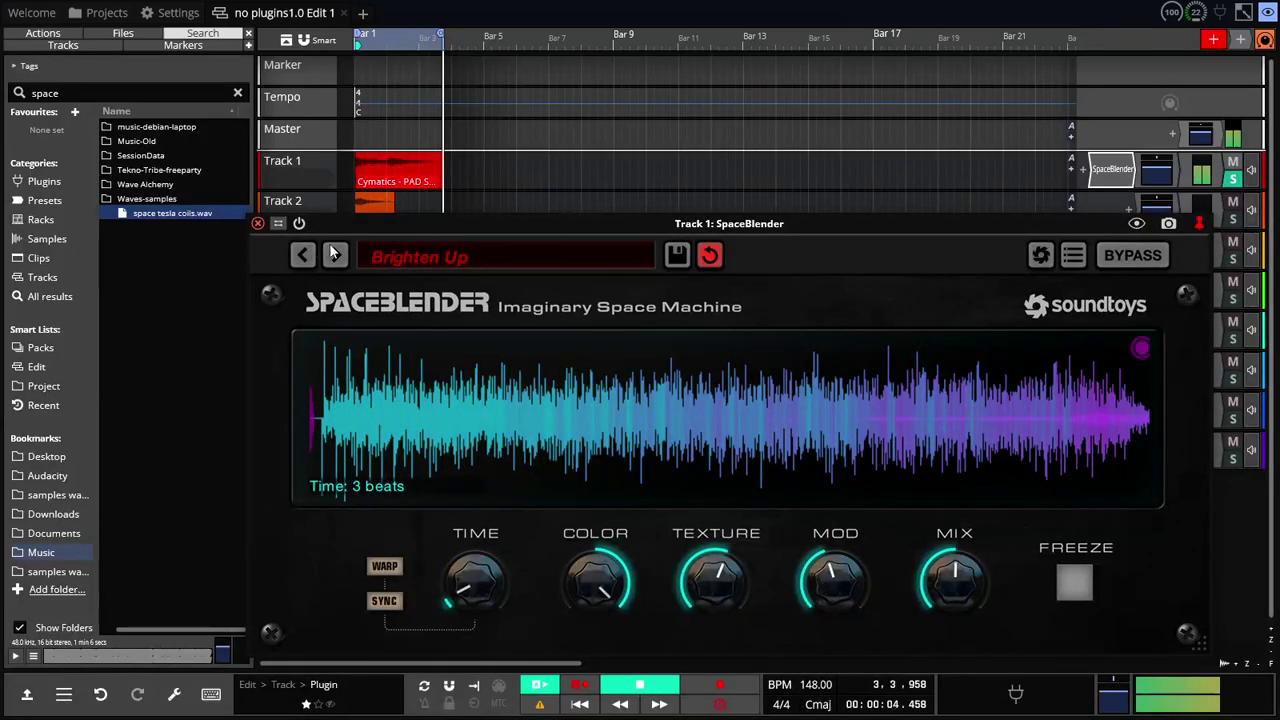
Audition the Chase and Darkness Rises presets, each with Warp enabled and the envelope peak moved near the middle
click(367, 287)
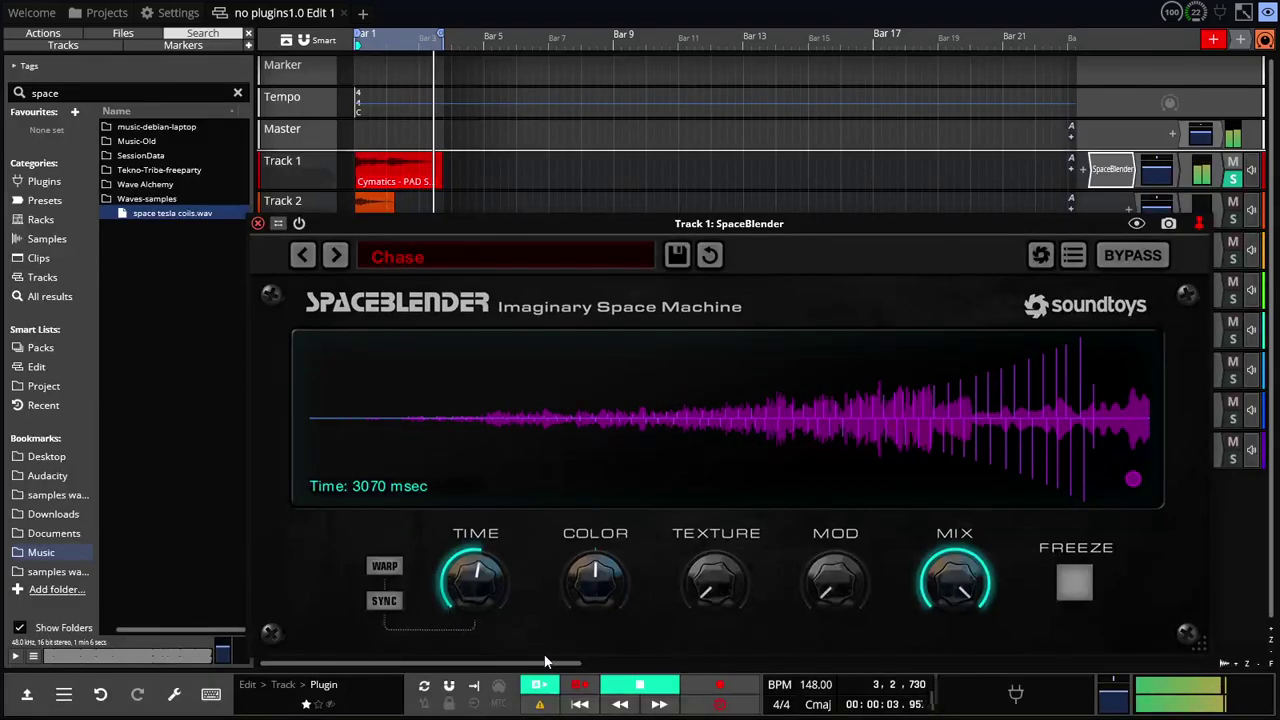
click(385, 566)
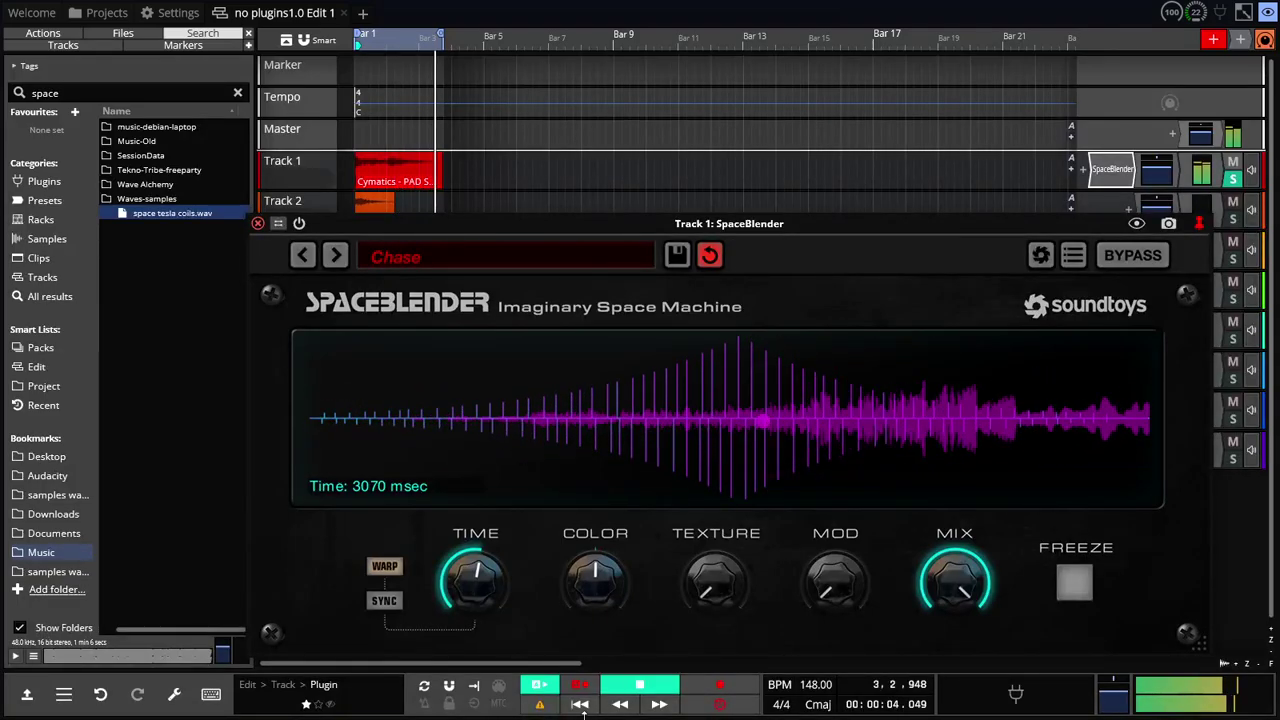
click(336, 256)
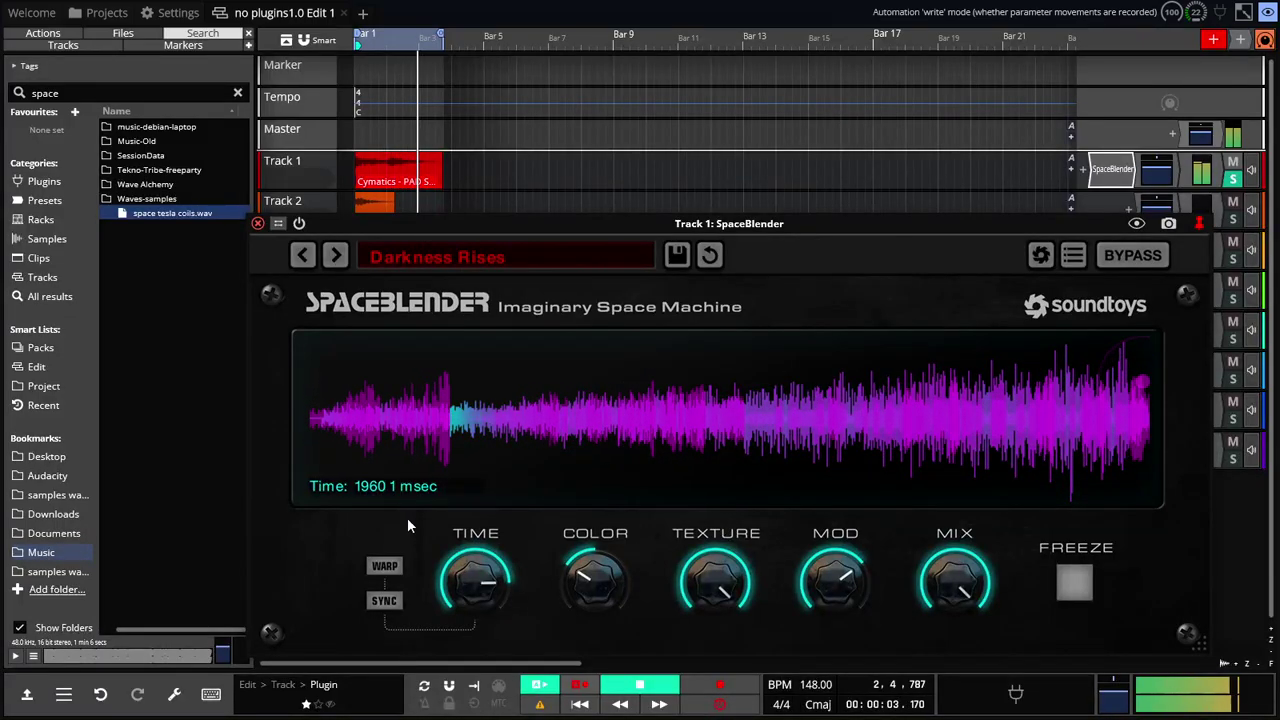
click(388, 567)
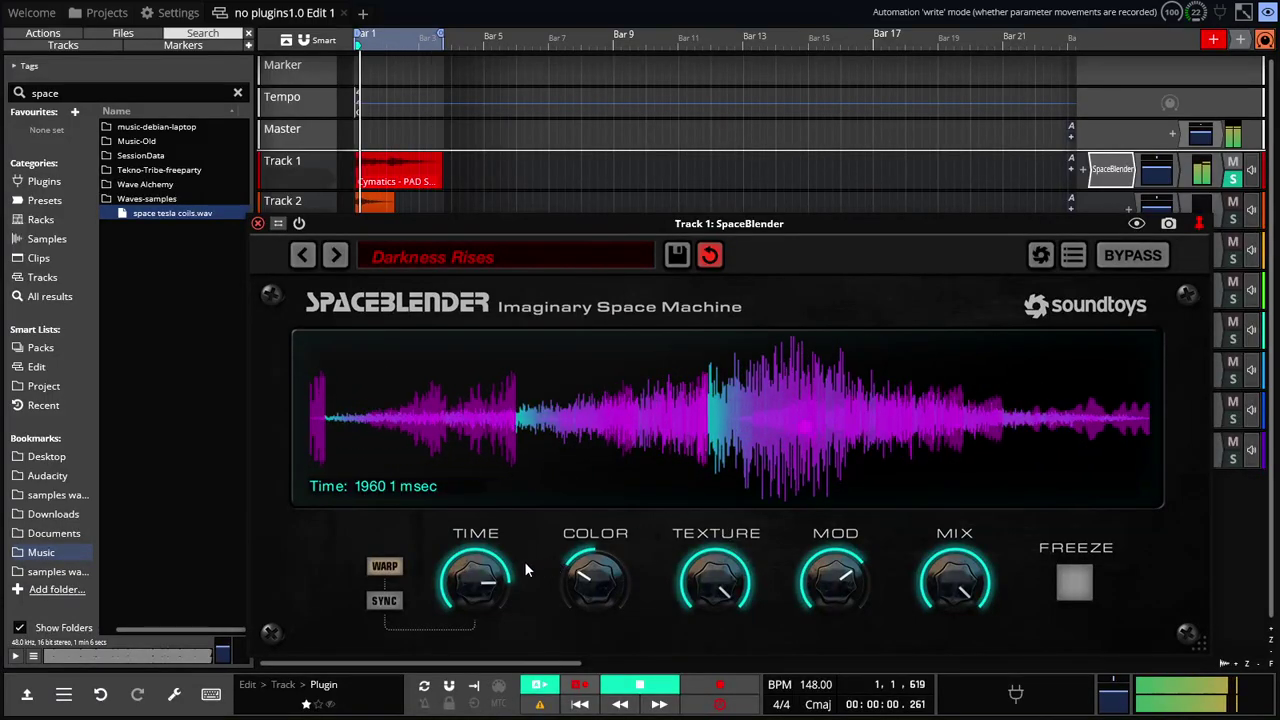
Set Darkness Rises to a Time of 14710 msec, raise Color, and lower Texture and Mod
drag(476, 578, 615, 596)
drag(594, 515, 606, 491)
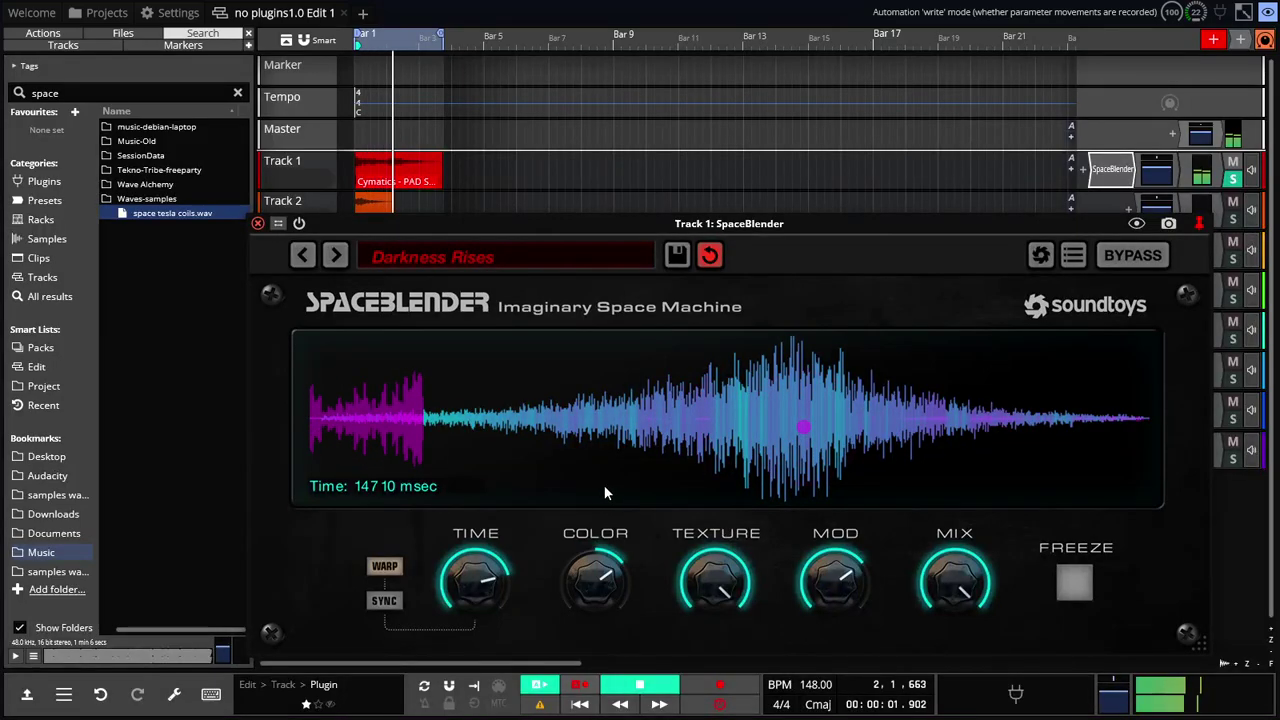
drag(720, 568, 705, 700)
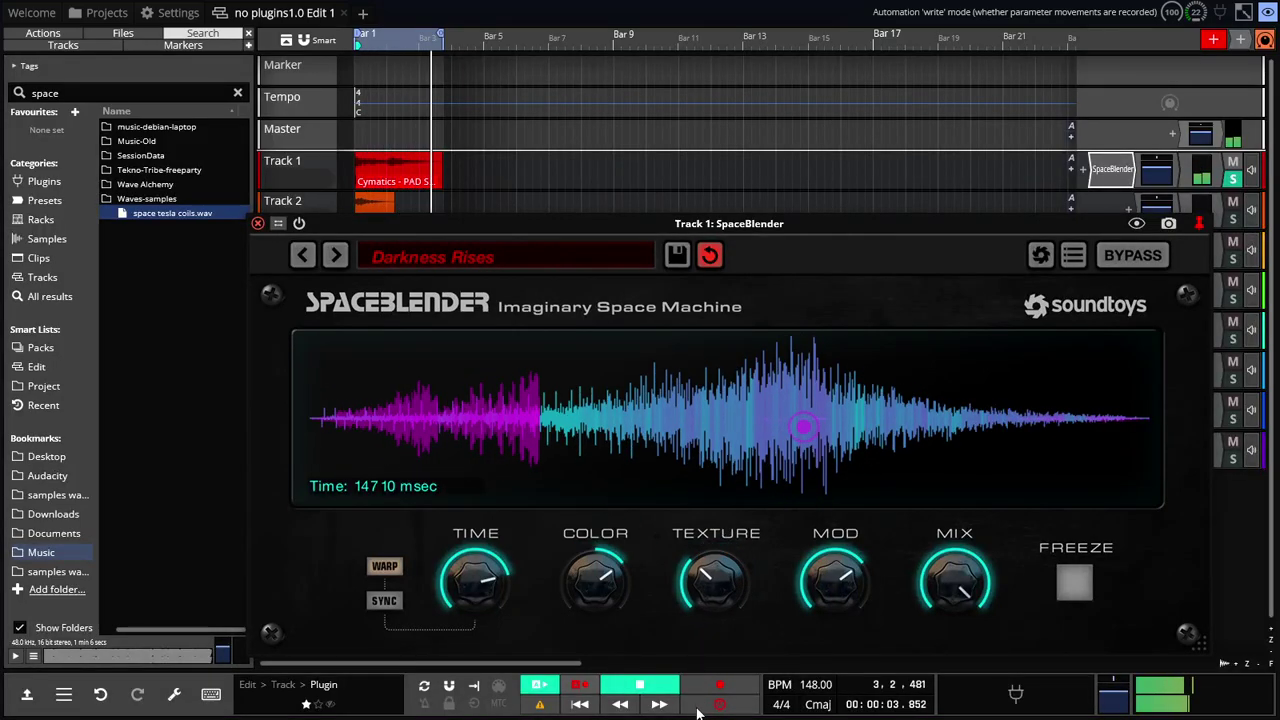
drag(836, 580, 823, 660)
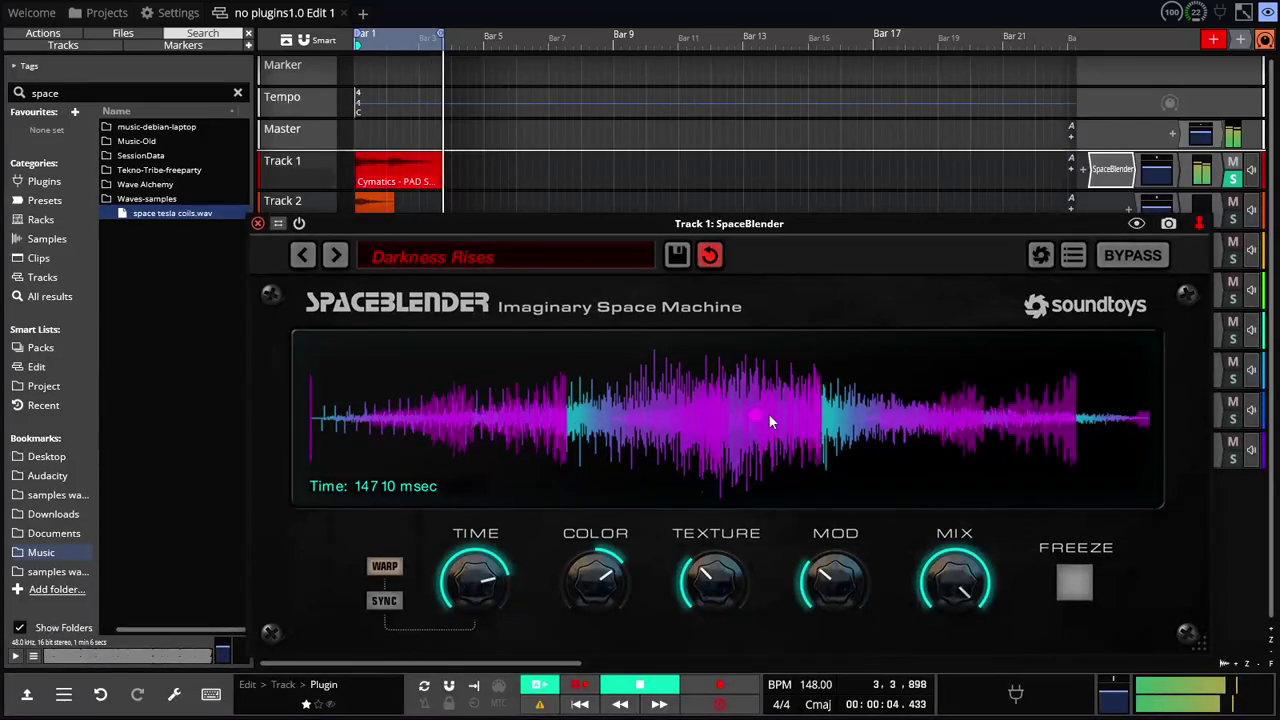
Audition Rise Time and Short Poltergeist at 10 beats with their envelope peaks moved near the start, followed by Slide By
click(335, 255)
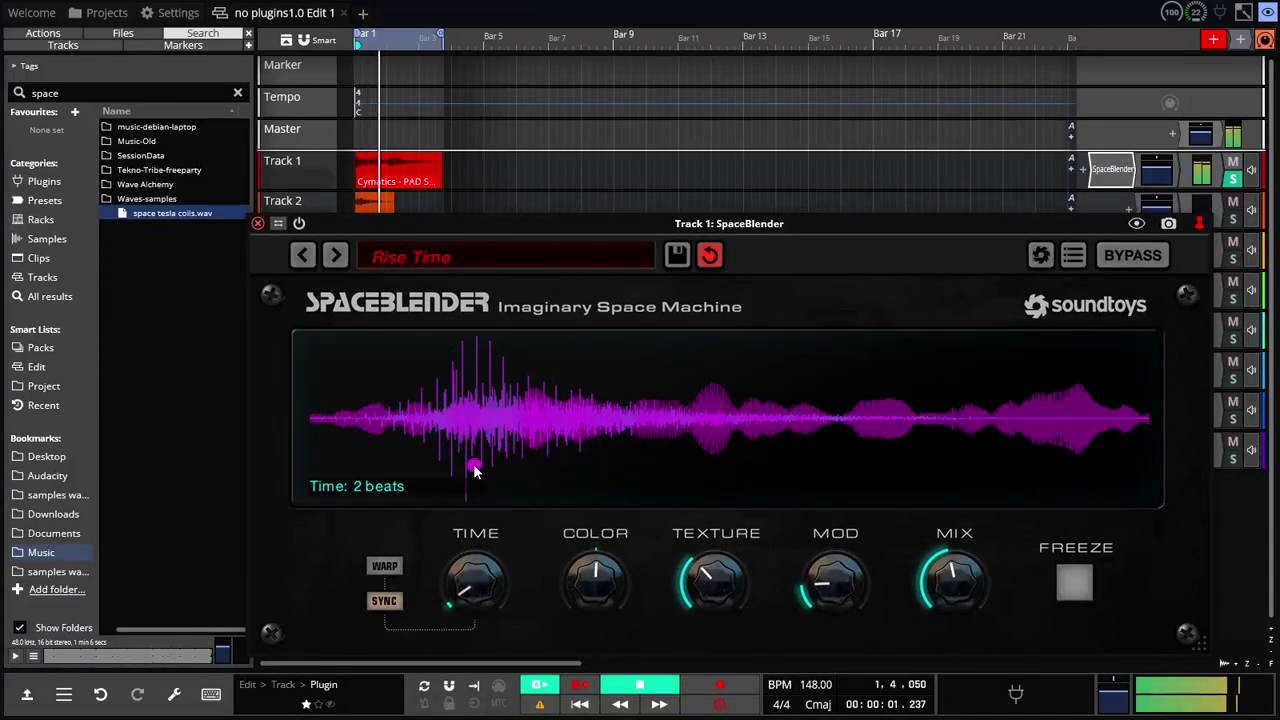
drag(464, 611, 470, 471)
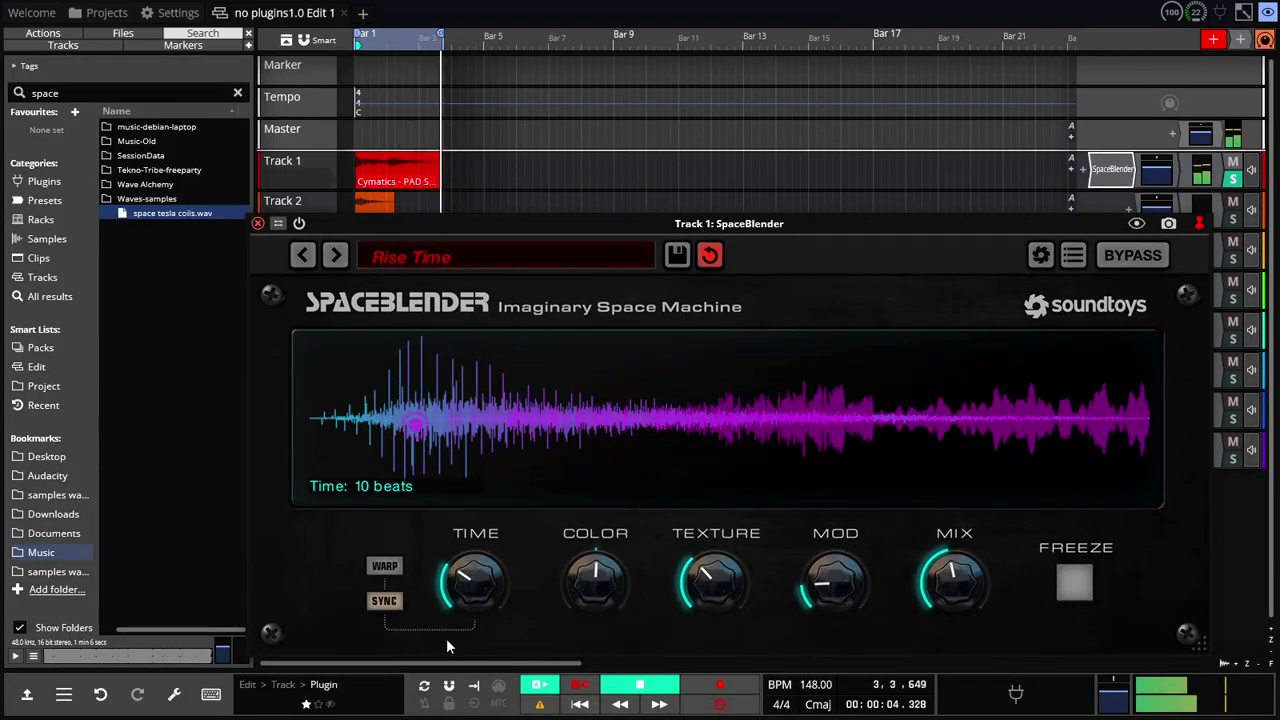
click(335, 256)
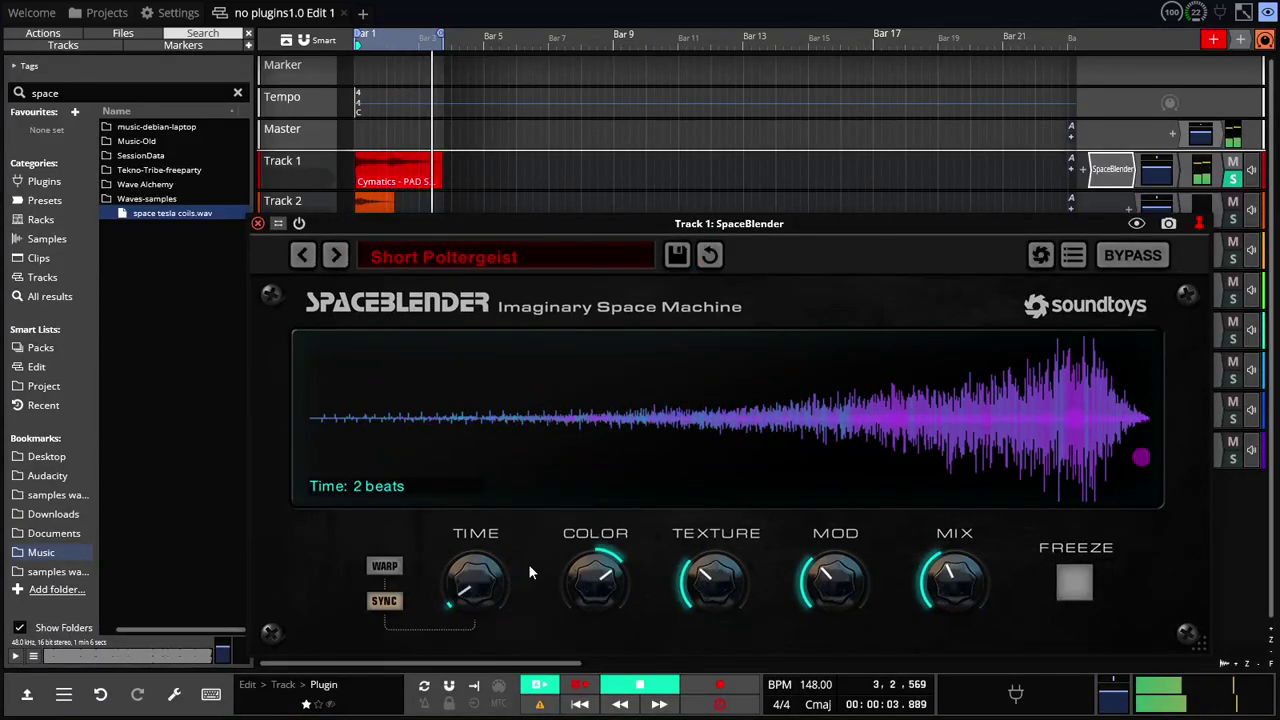
drag(474, 612, 472, 524)
drag(1136, 463, 322, 410)
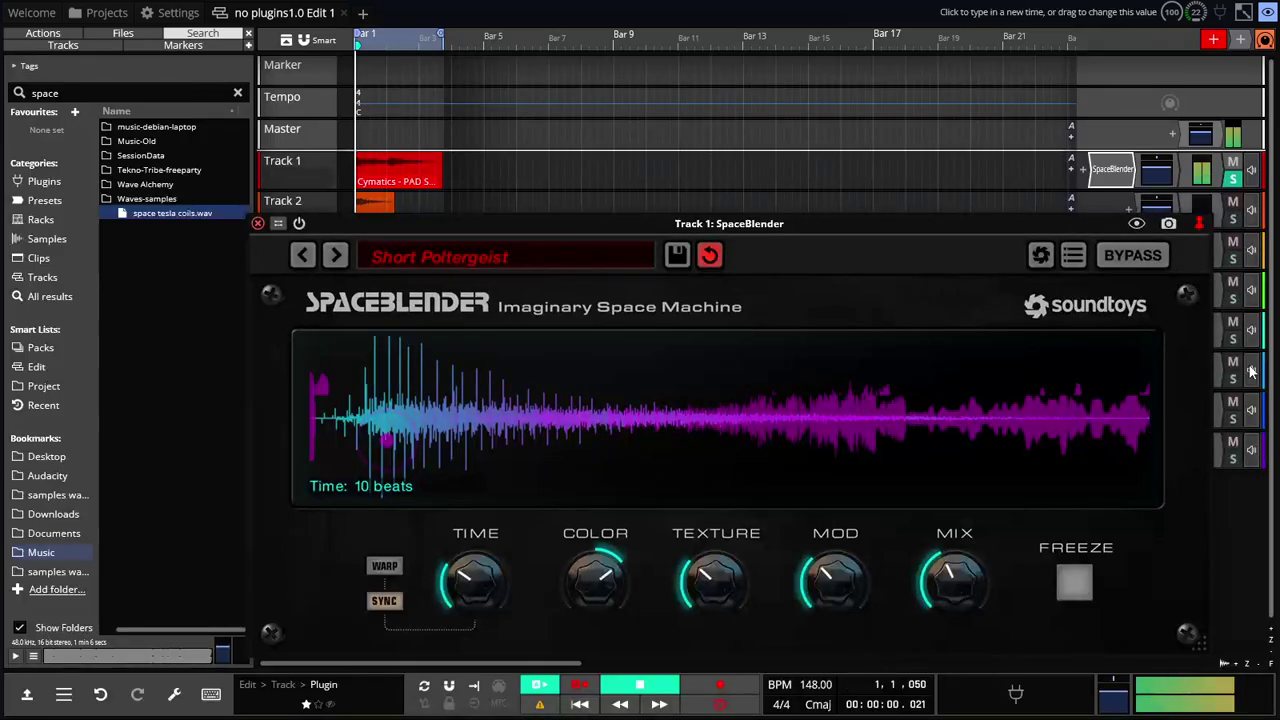
click(335, 256)
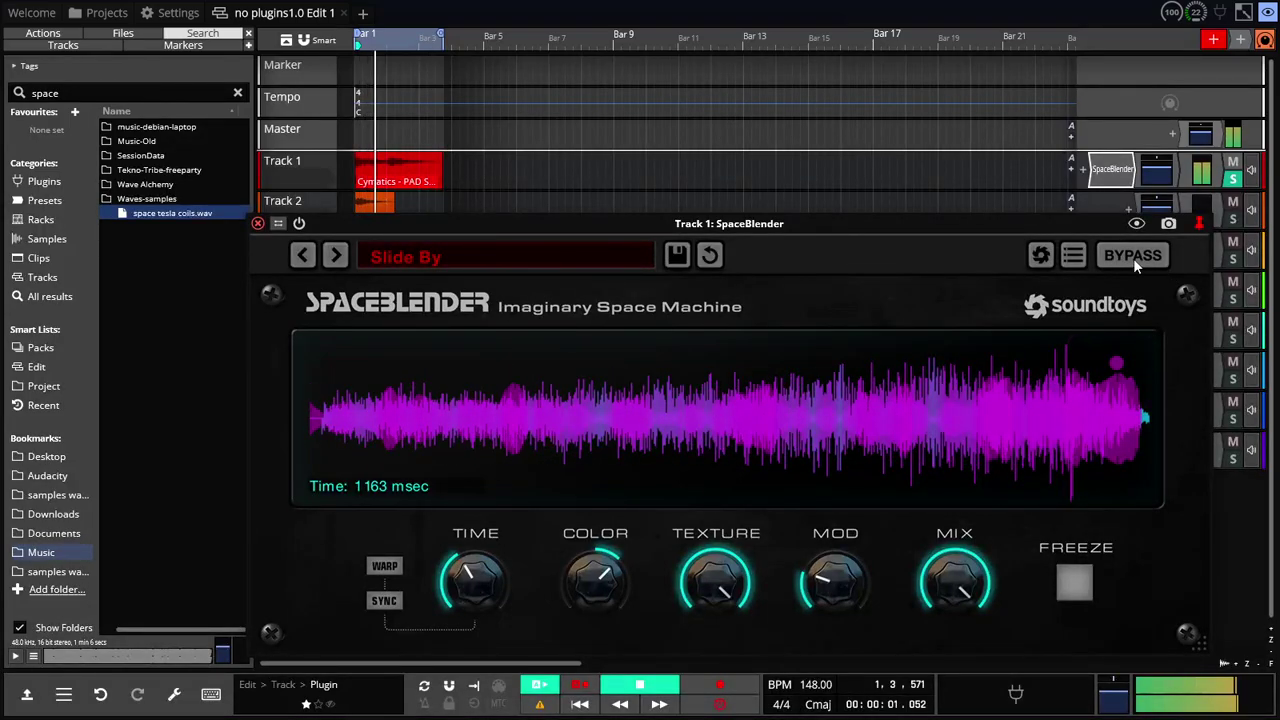
Stop playback, move SpaceBlender from Track 1 to Track 3, and leave only Track 3 soloed at the edit's start
click(628, 686)
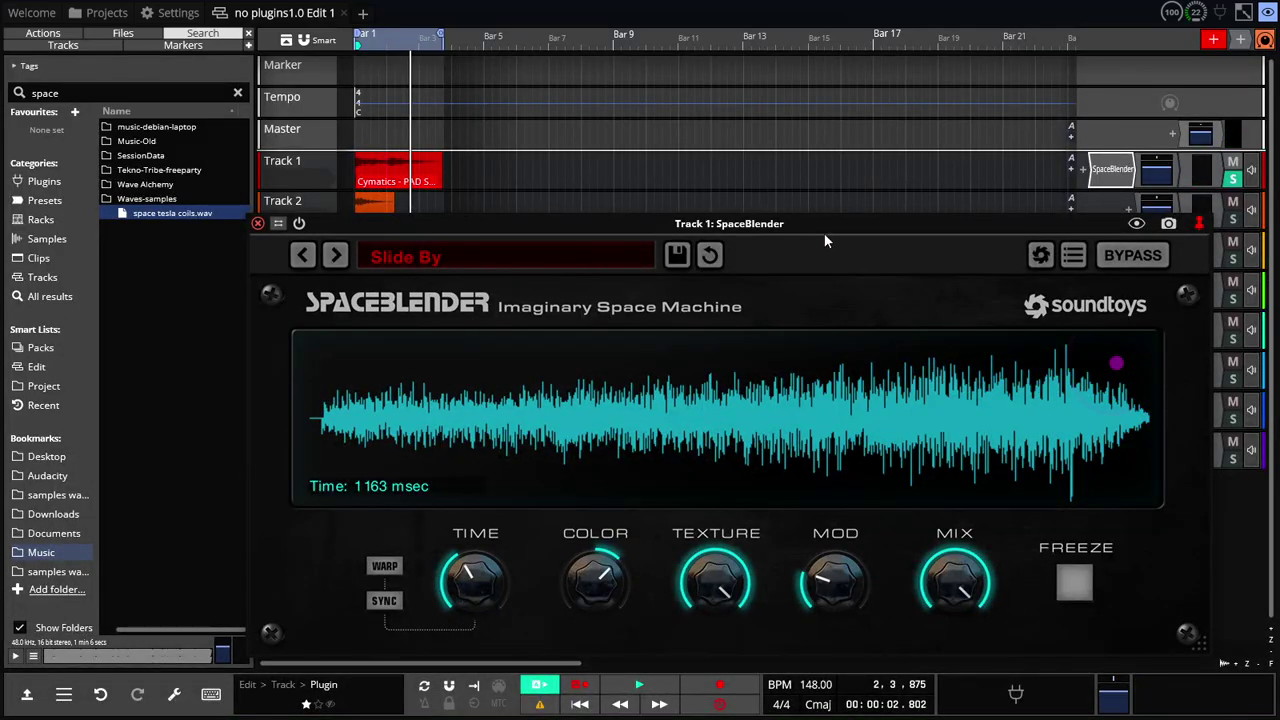
click(257, 223)
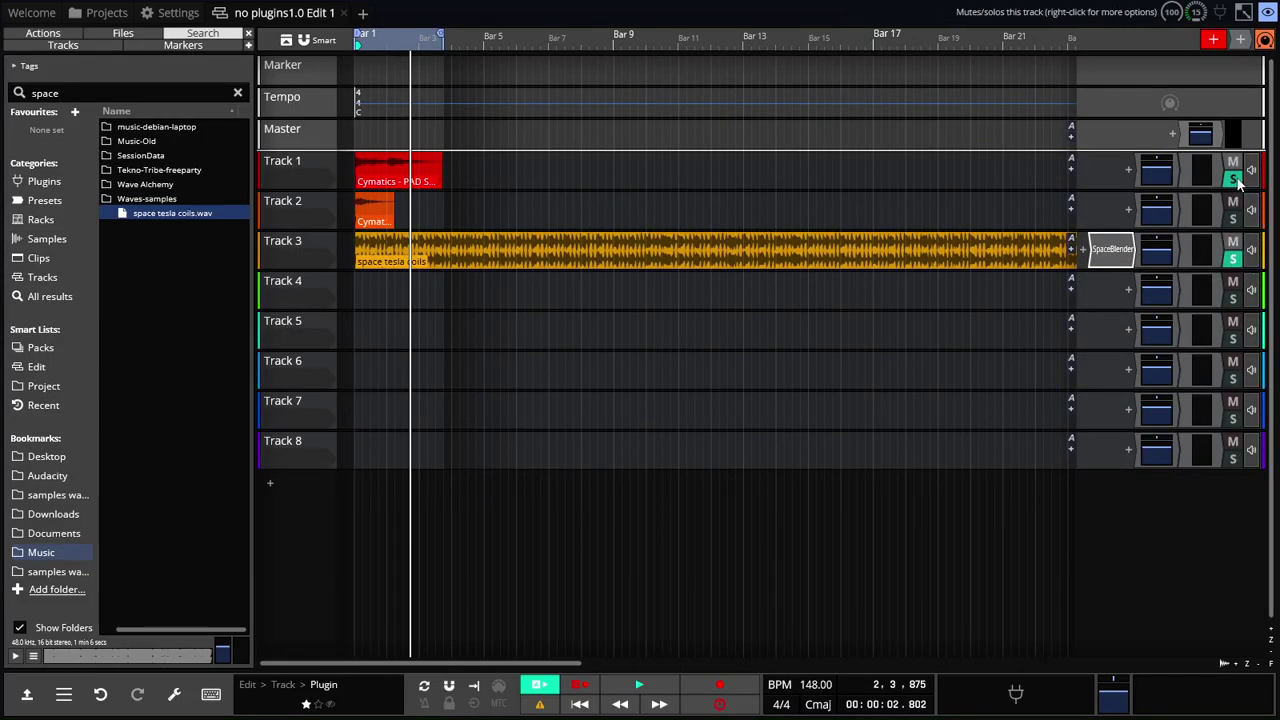
click(579, 705)
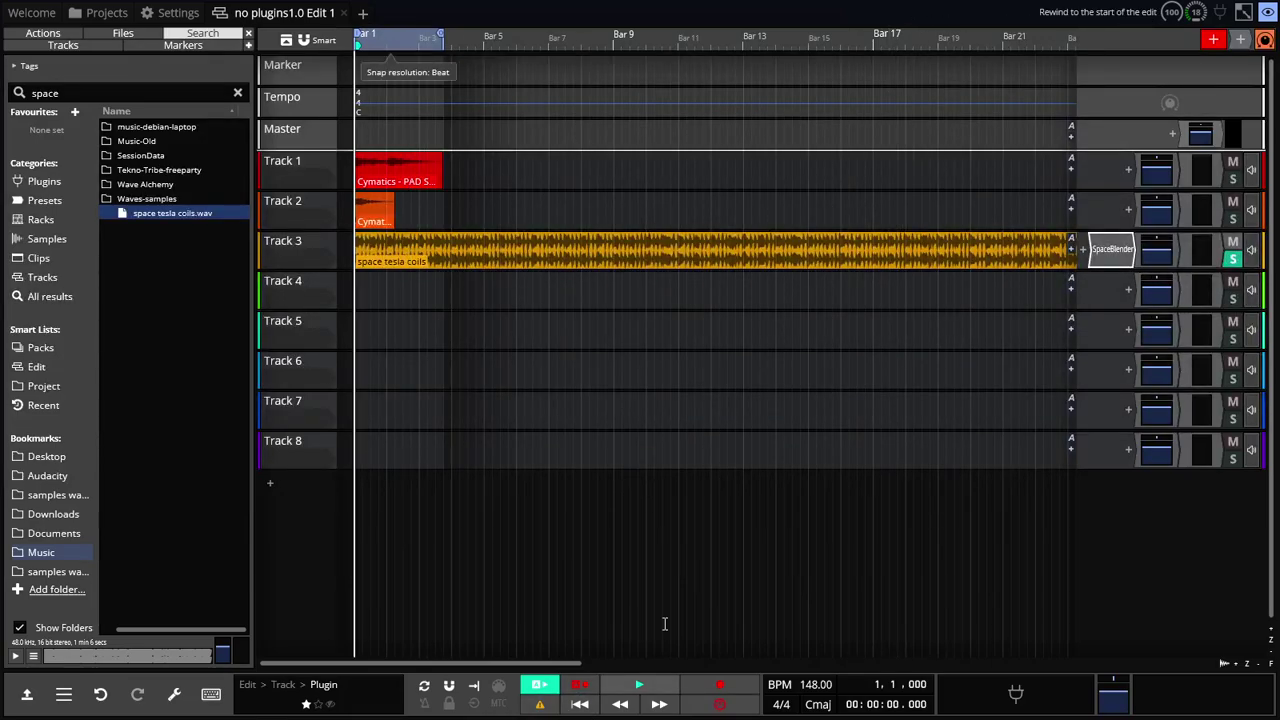
Bypass SpaceBlender on Track 3, close its window and play the space tesla coils clip dry
double_click(1108, 252)
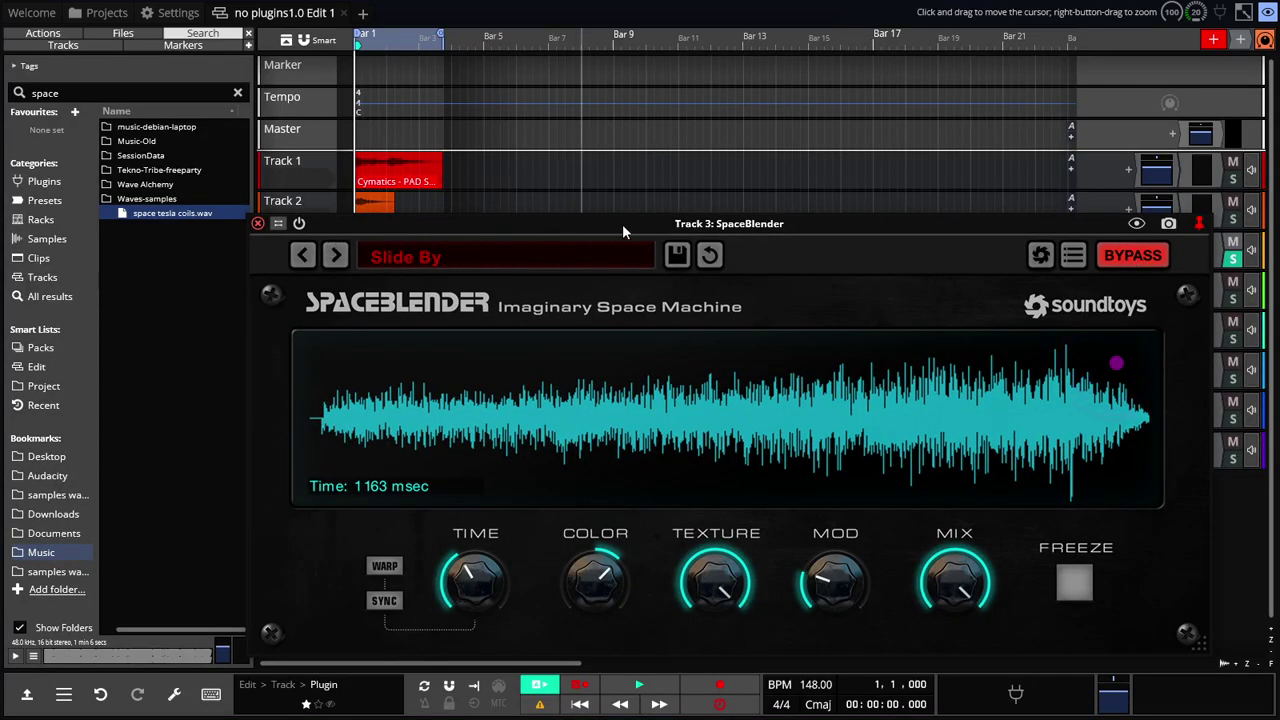
click(257, 224)
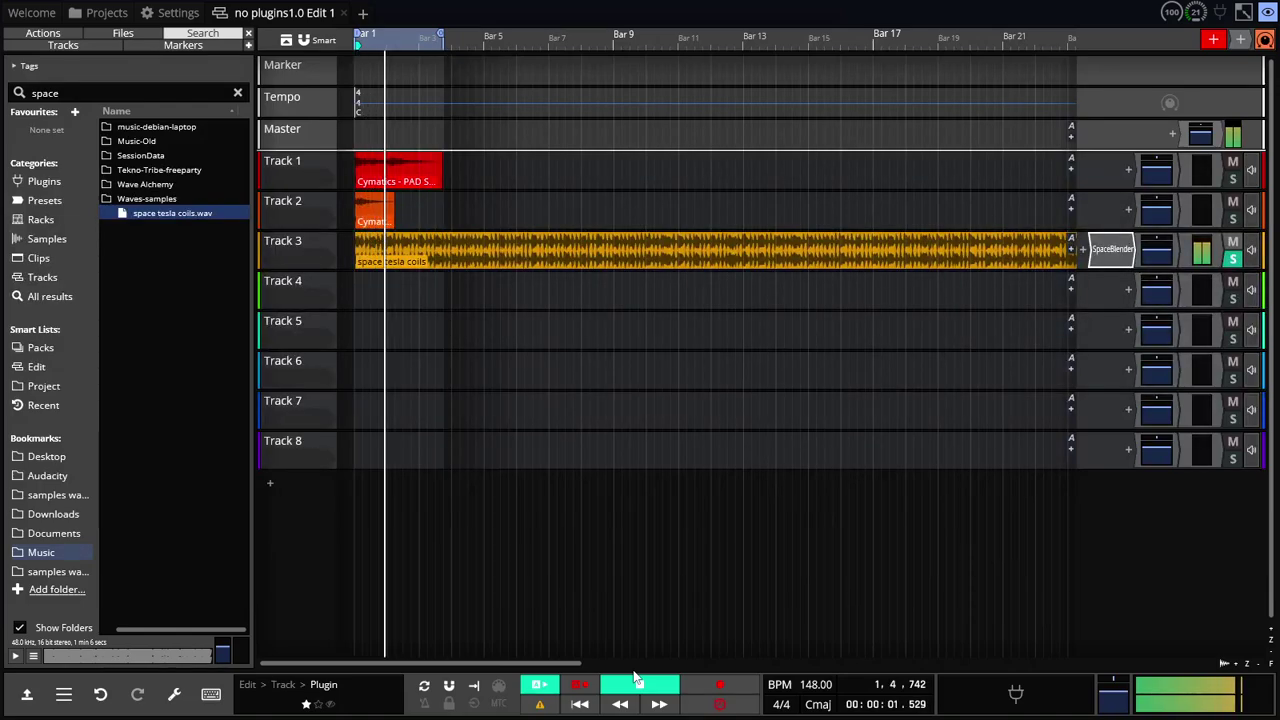
scroll(622, 665, up, 1)
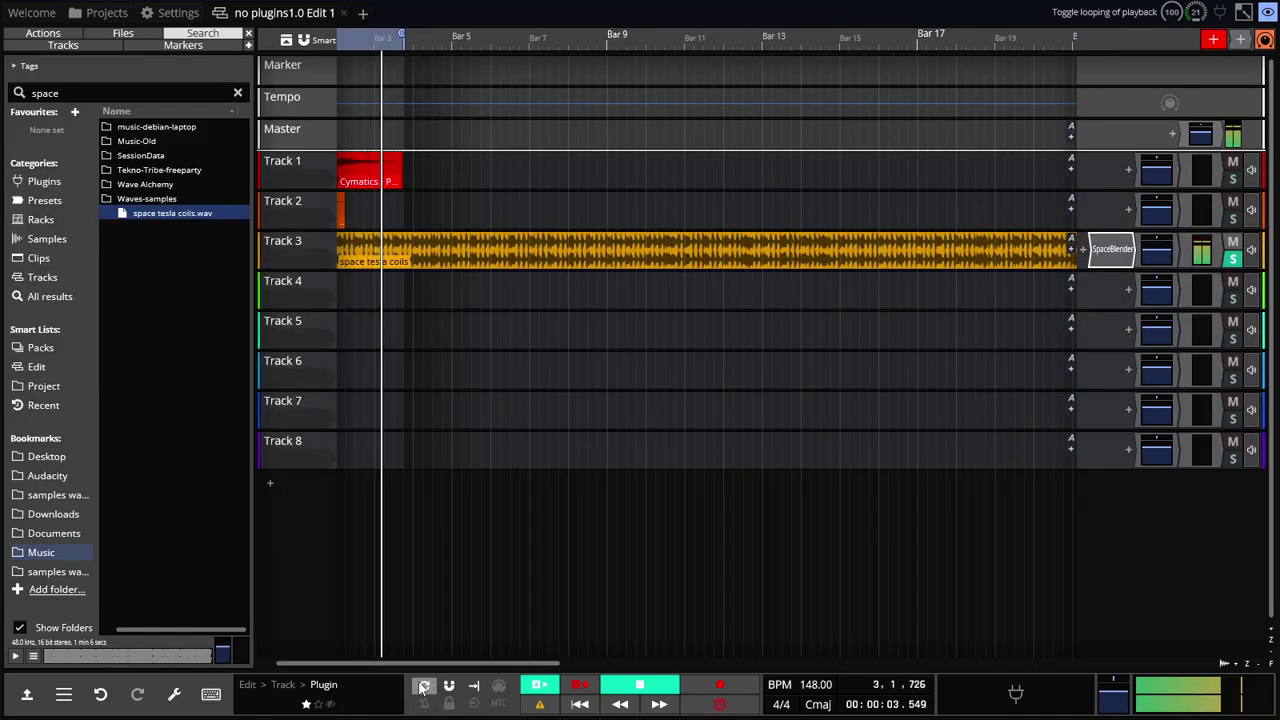
Replay Track 3 from the start without looping through the reopened, un-bypassed SpaceBlender, with Slide By synced to 8 beats
click(422, 688)
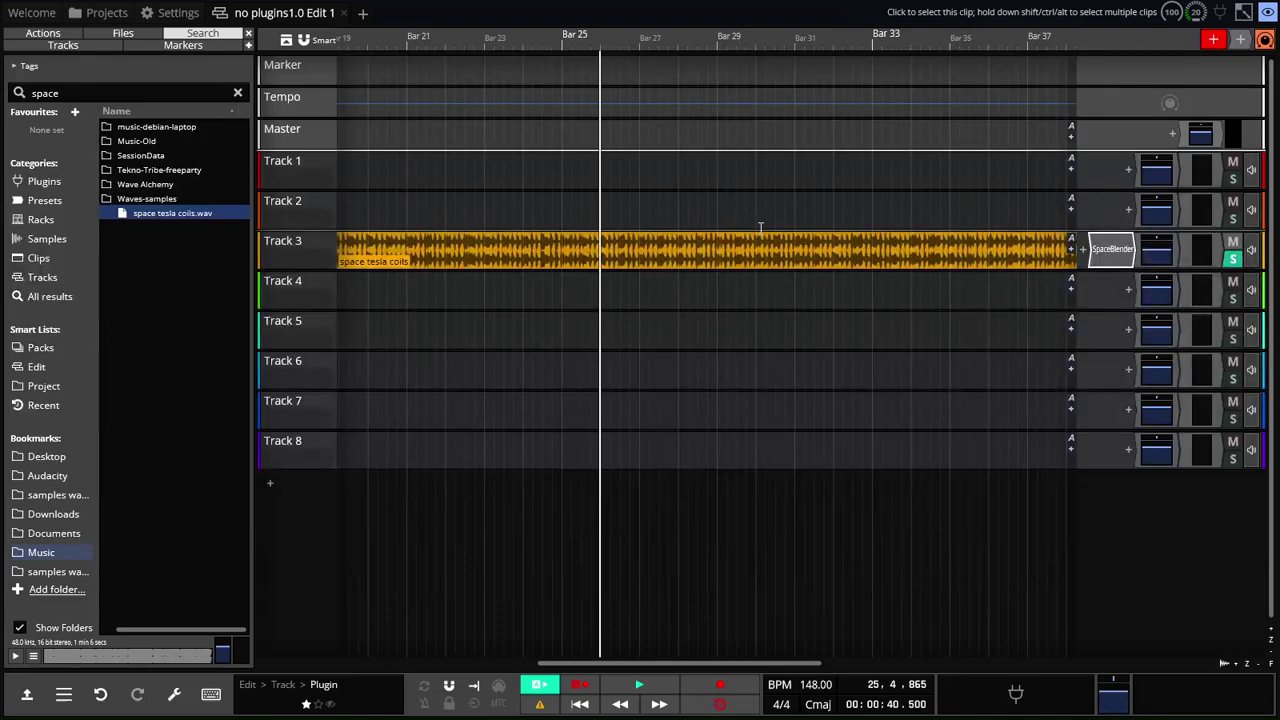
click(579, 704)
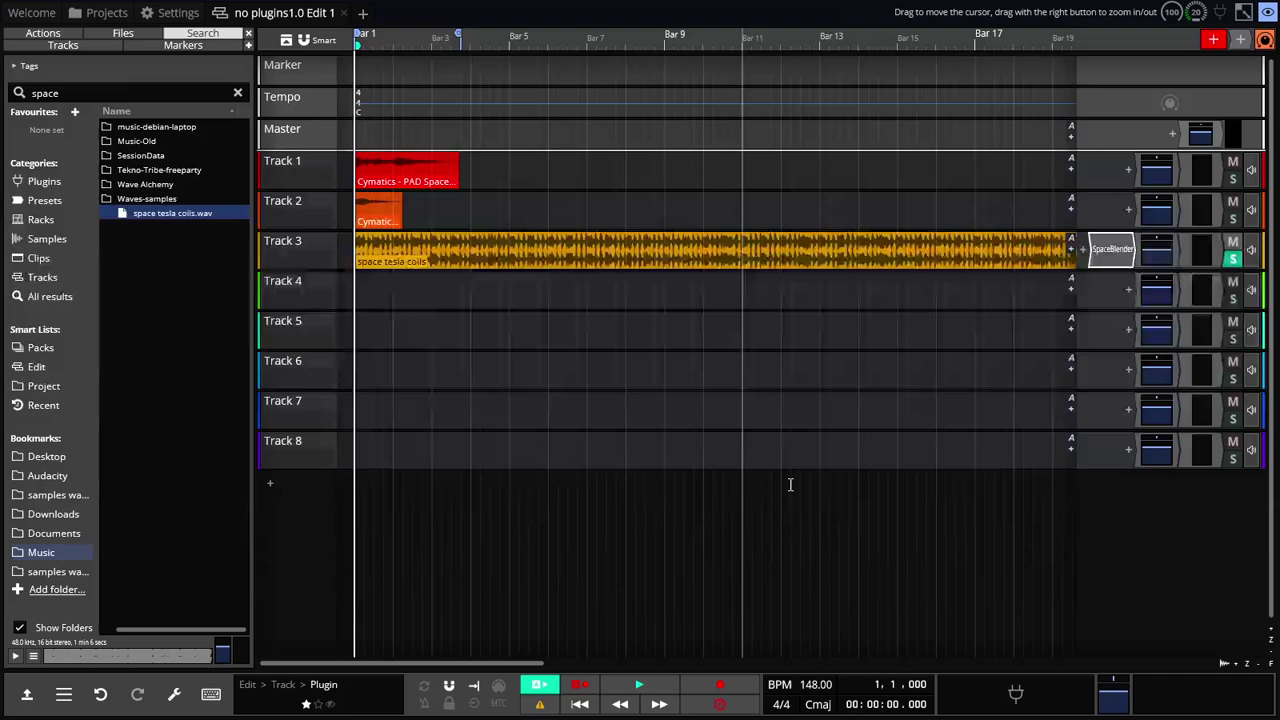
double_click(1112, 250)
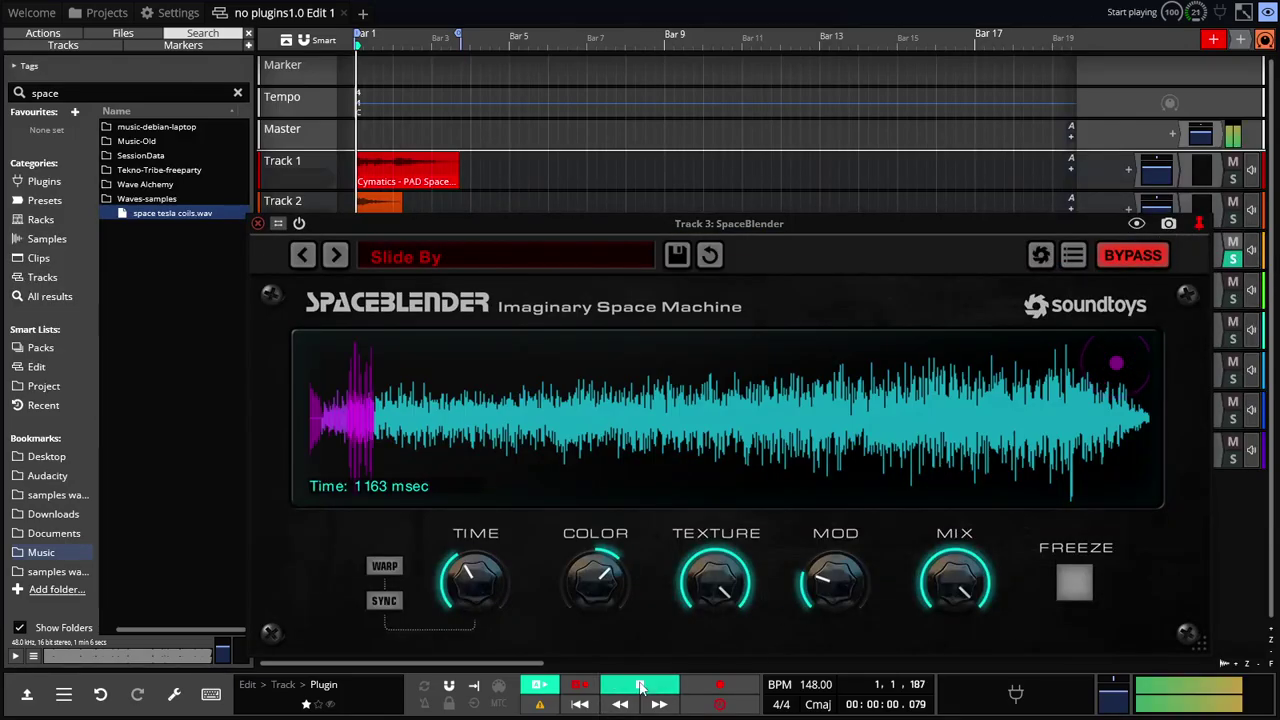
click(1131, 258)
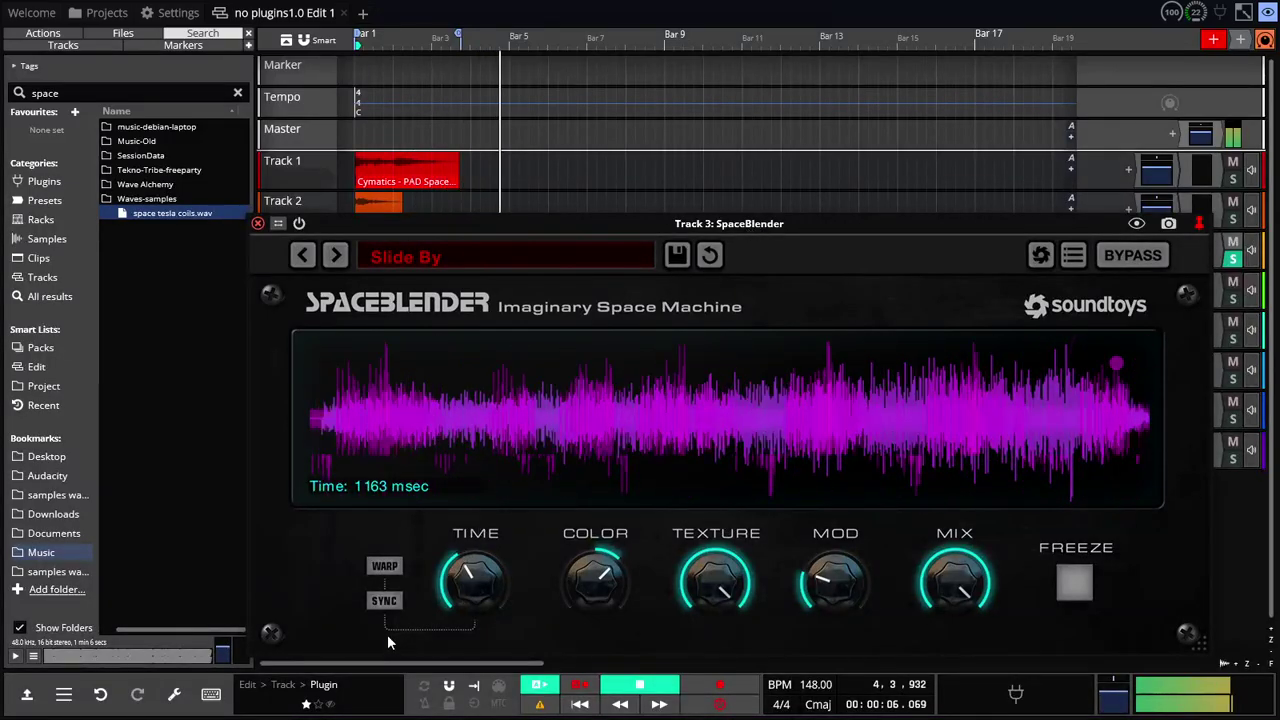
click(384, 600)
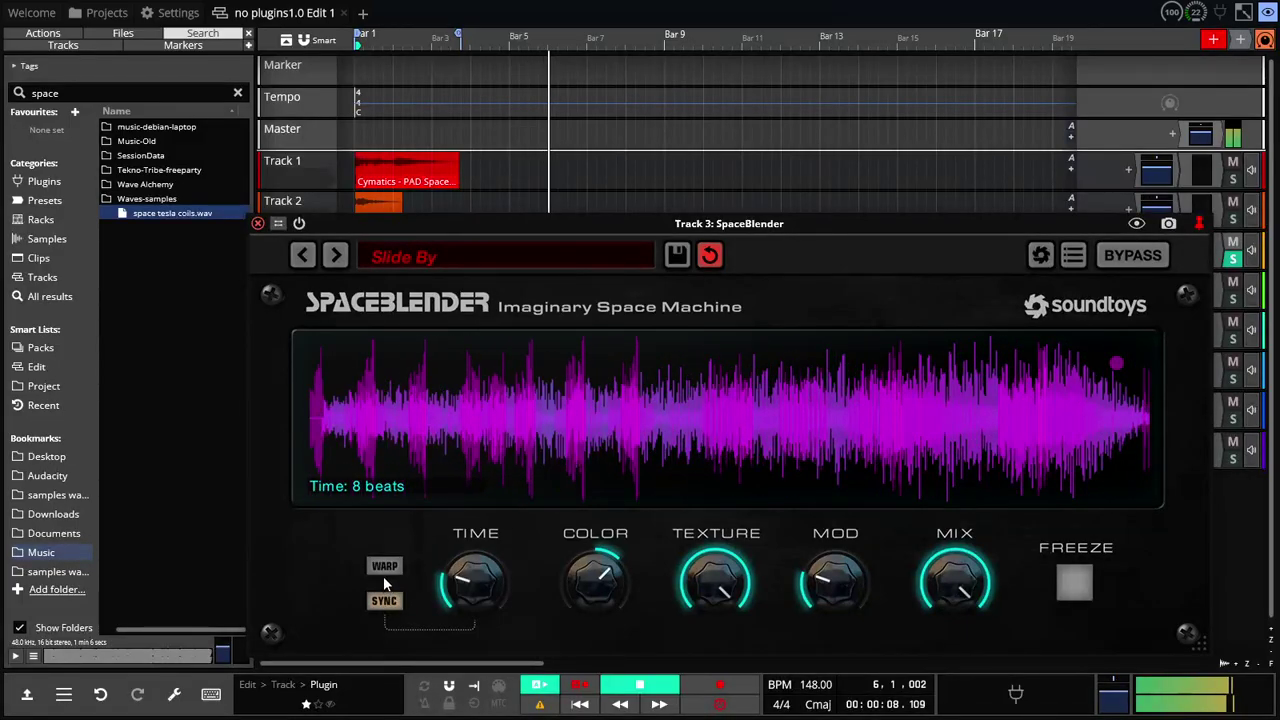
drag(775, 223, 772, 208)
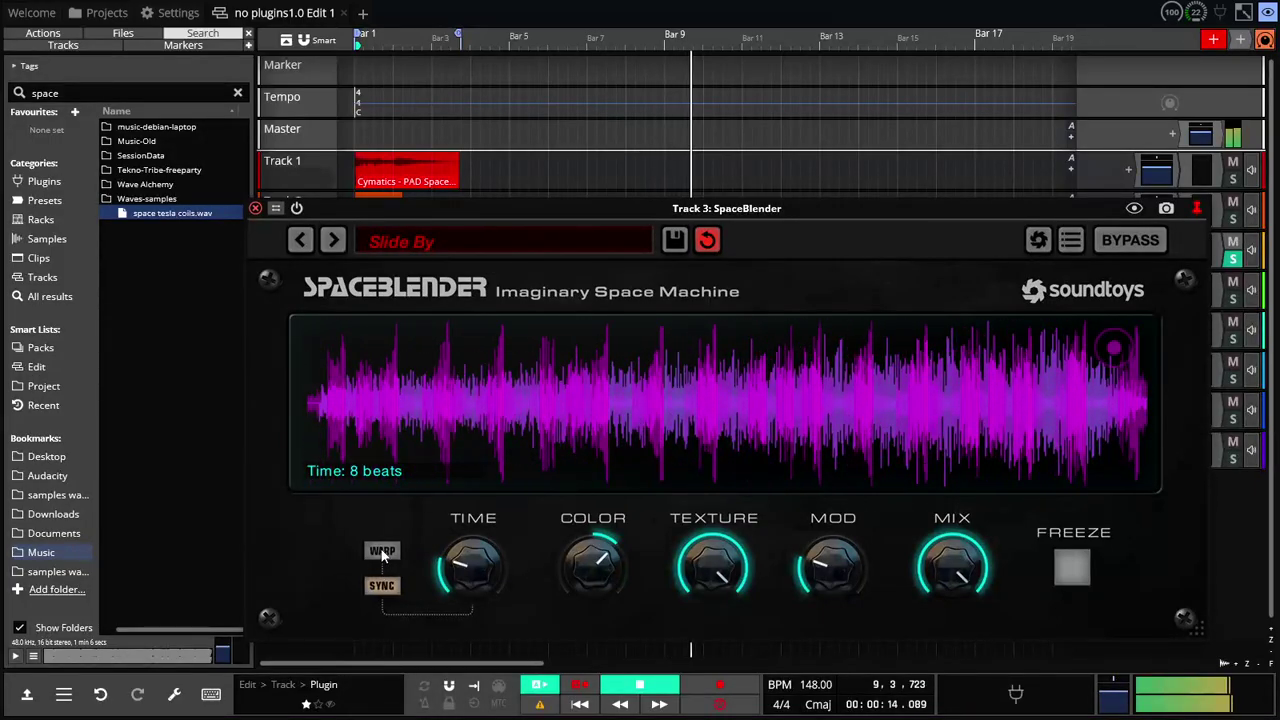
Load Unbearable Wait, move its envelope peak closer to the middle, try Freeze briefly, and sync Time at 21 beats
click(333, 241)
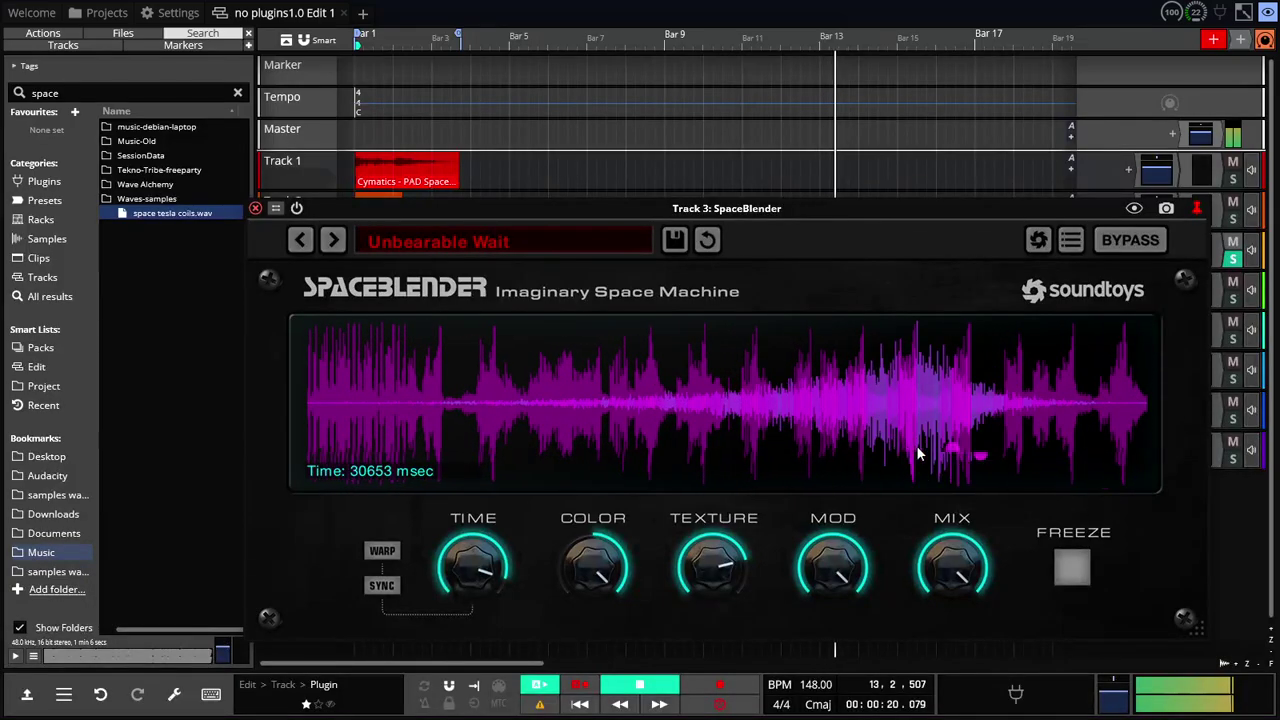
drag(919, 453, 494, 436)
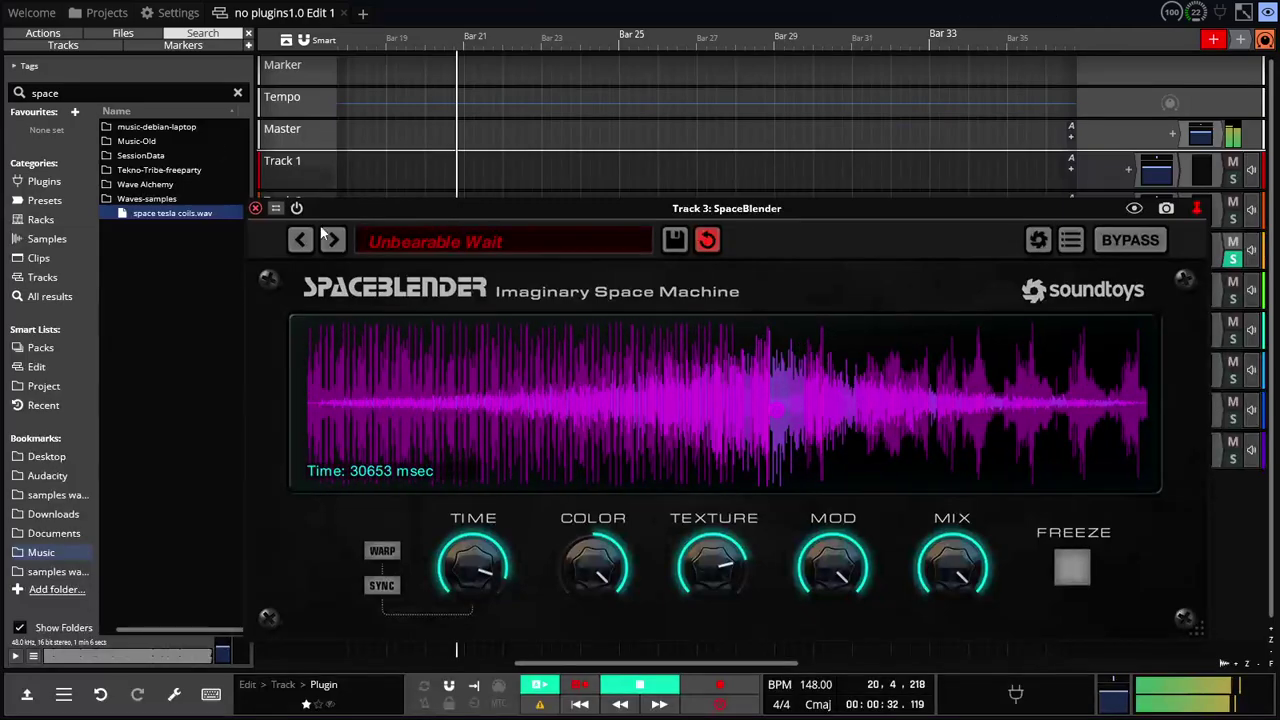
click(1068, 572)
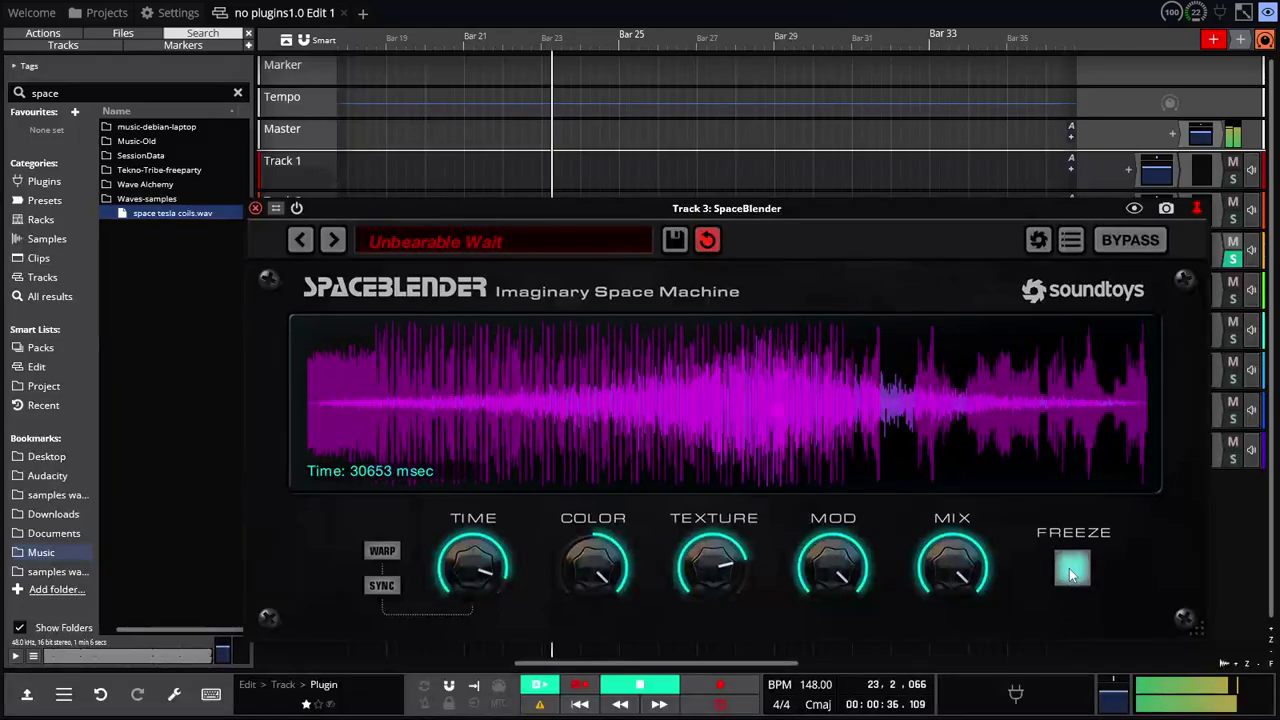
click(1068, 572)
click(381, 585)
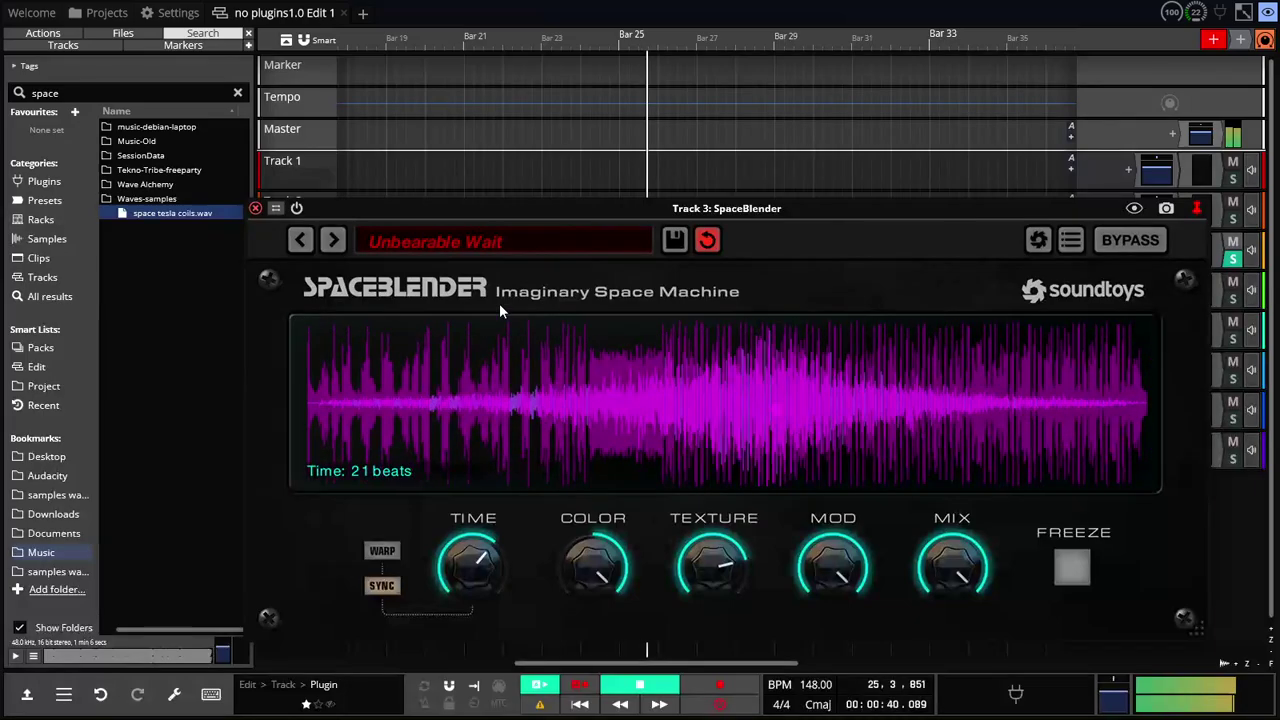
Audition the 1985 preset synced to 8 beats, with its envelope peak moved to about the middle
click(334, 240)
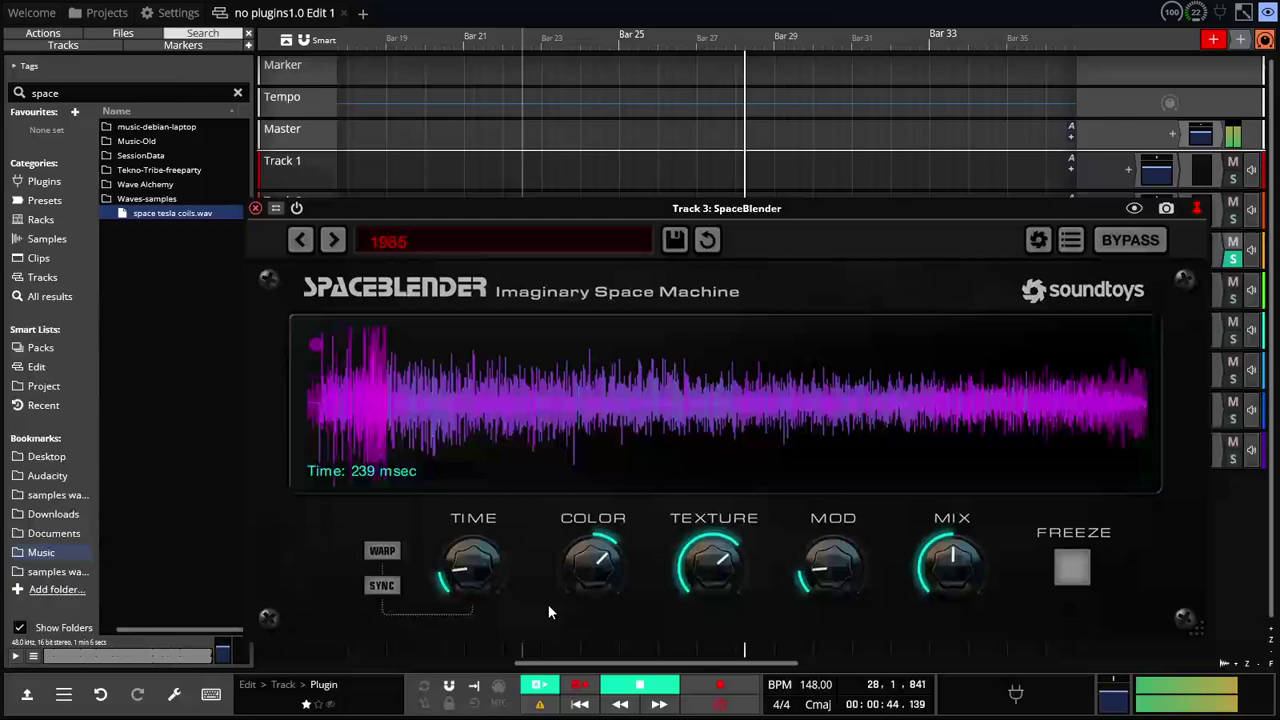
click(386, 586)
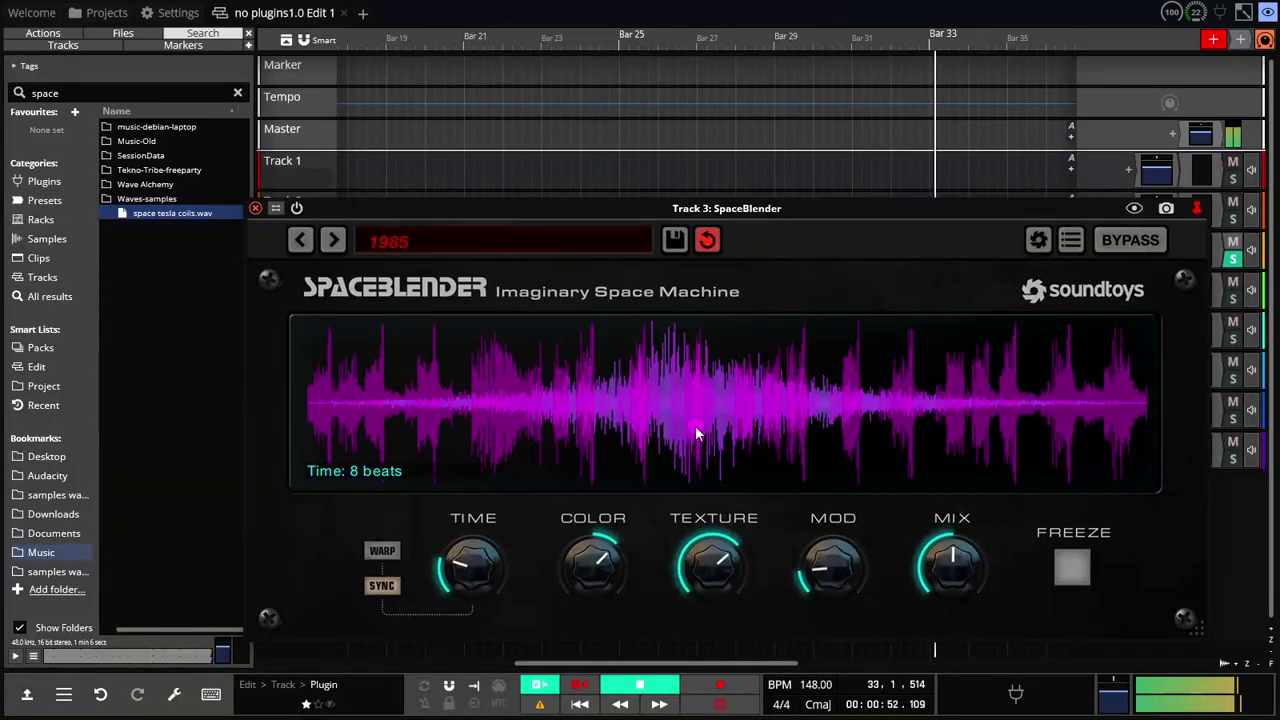
Load Classic Drum Gate, move its envelope peak near the end, enable Warp and set Time to 749 msec
click(334, 242)
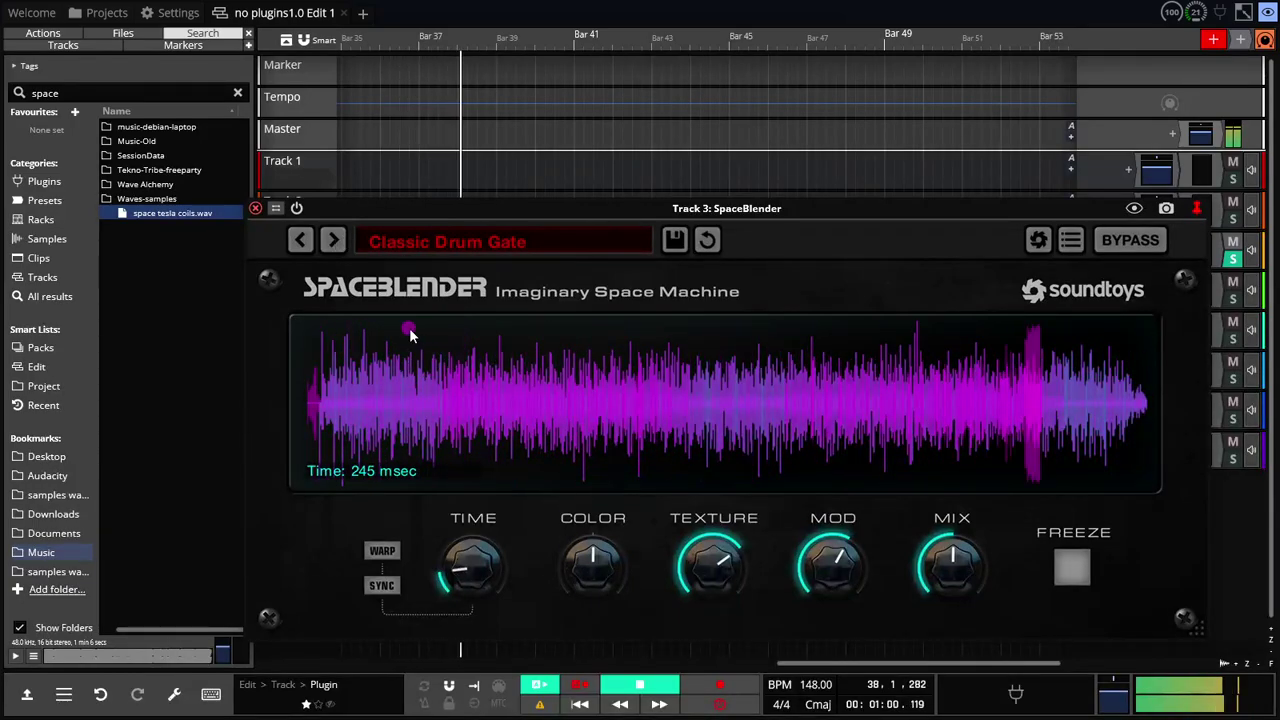
drag(409, 327, 1104, 384)
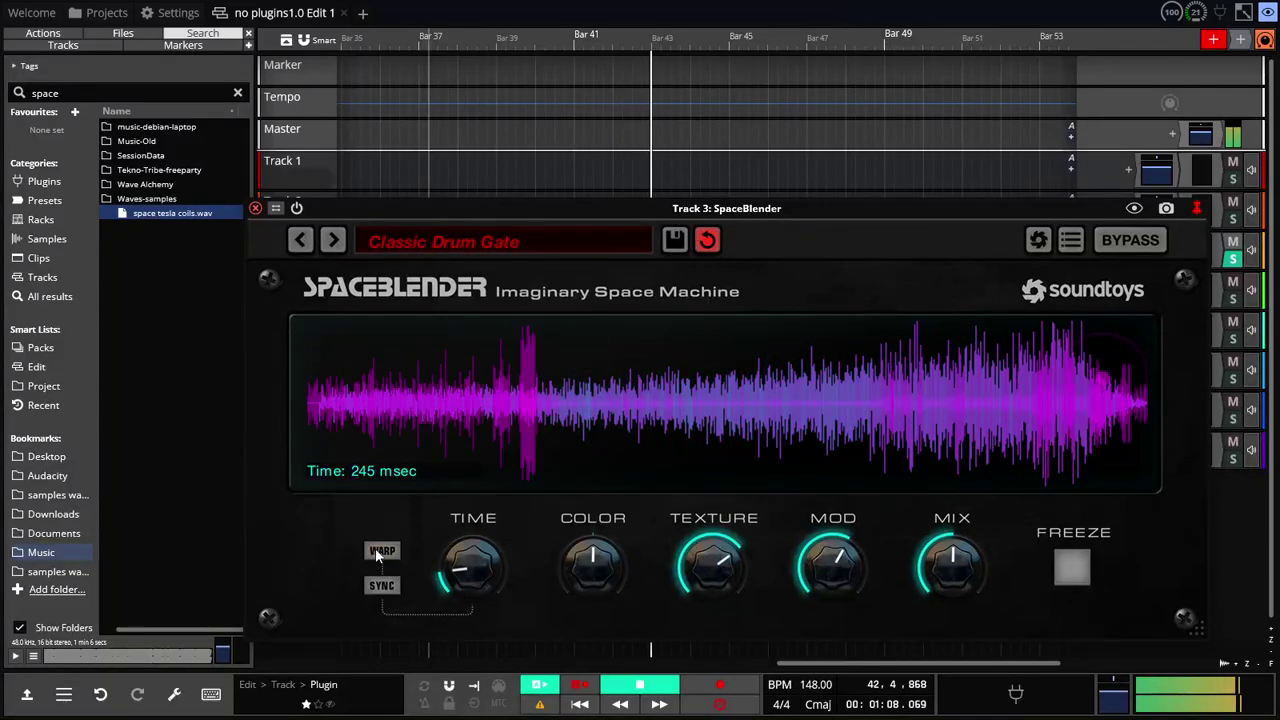
drag(460, 578, 462, 517)
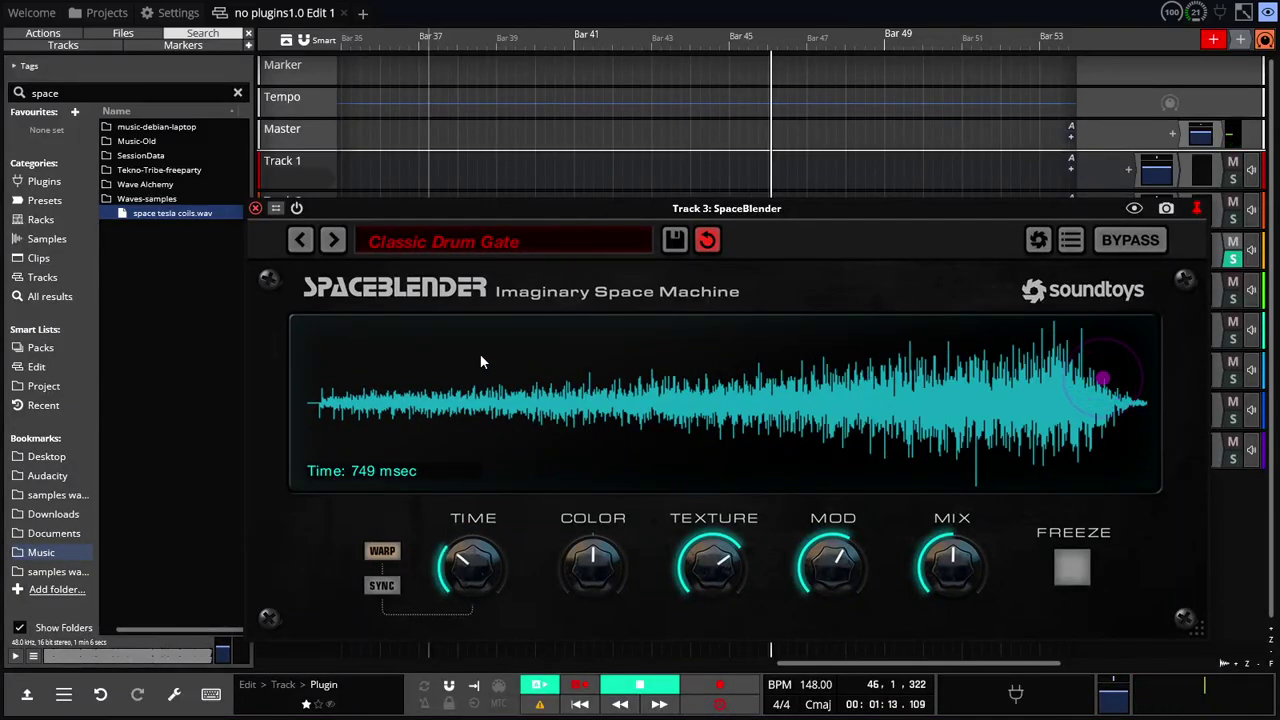
Replay Classic Drum Gate from the start, trying Sync at 2 beats before setting Time to 471 msec, raising Color slightly and lowering Mod
click(581, 706)
click(382, 585)
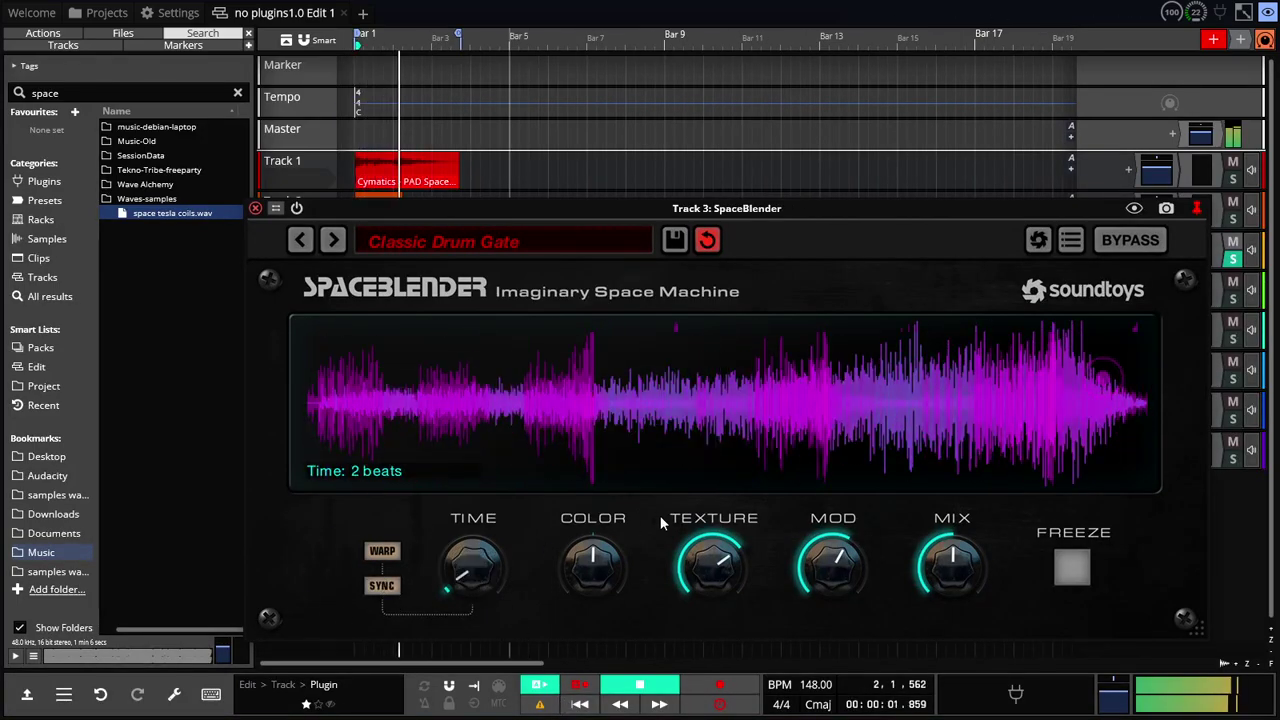
drag(458, 572, 464, 603)
drag(593, 565, 597, 551)
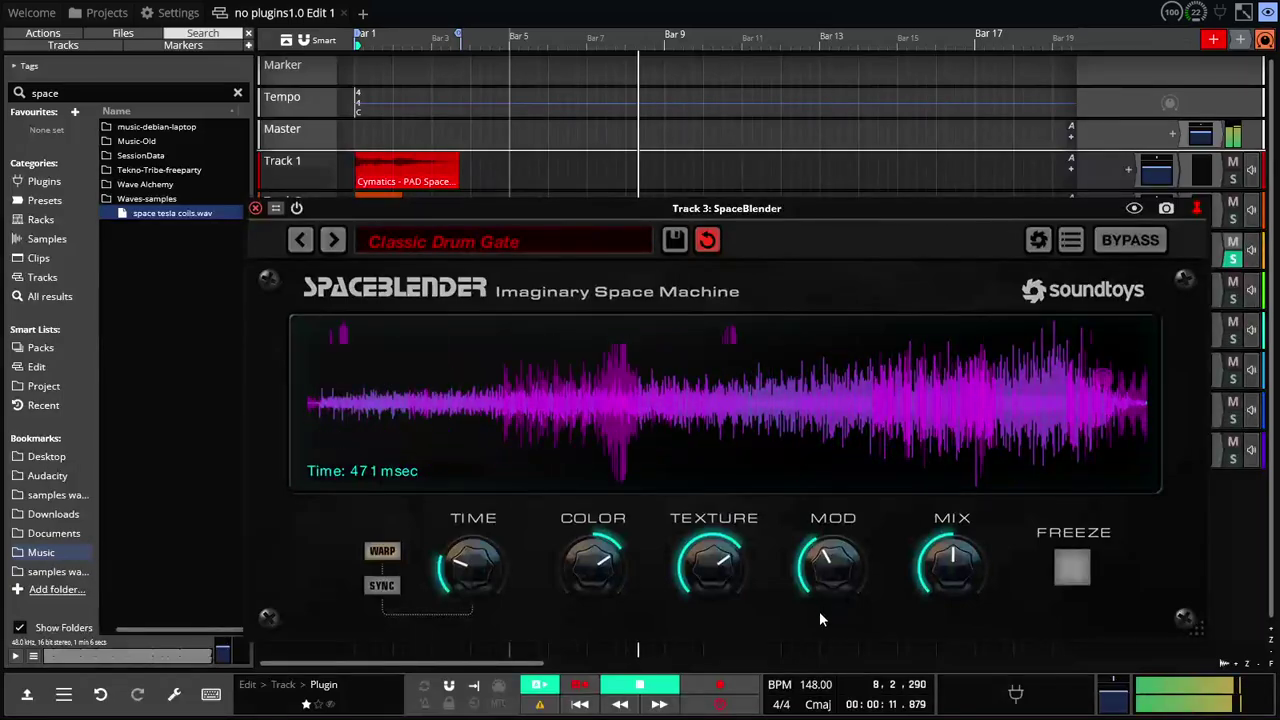
drag(819, 611, 819, 640)
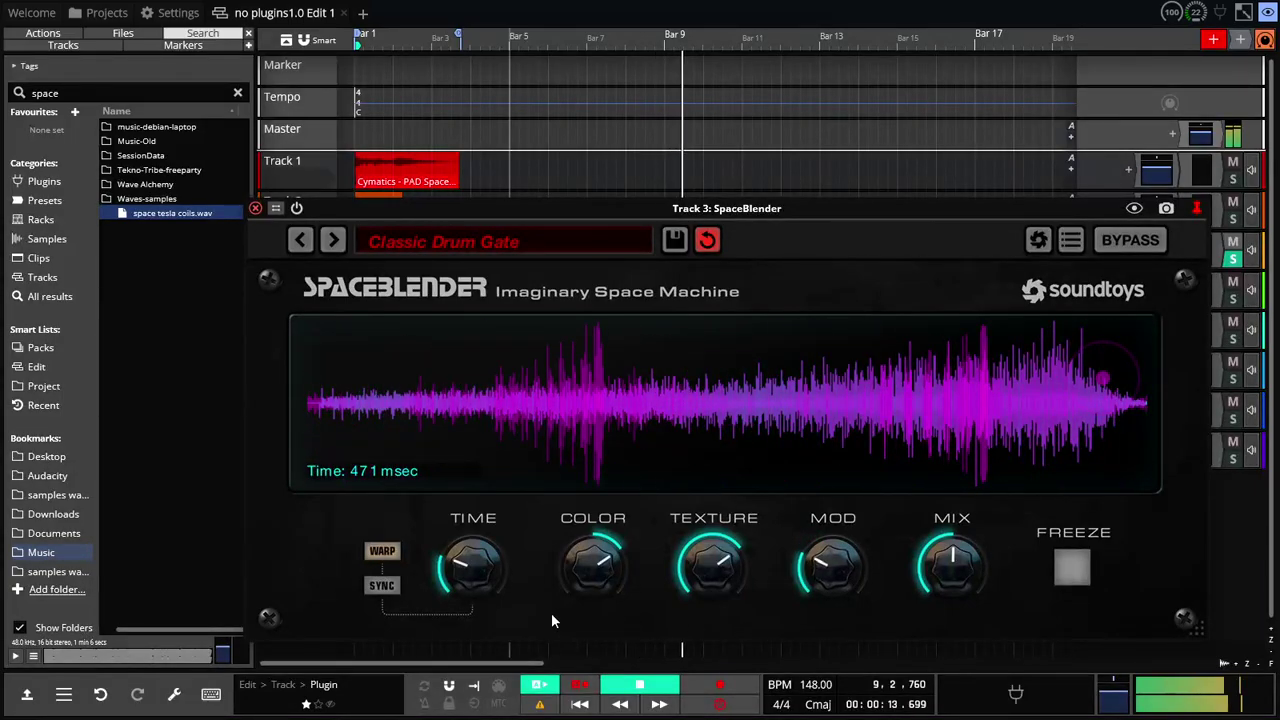
drag(594, 569, 586, 583)
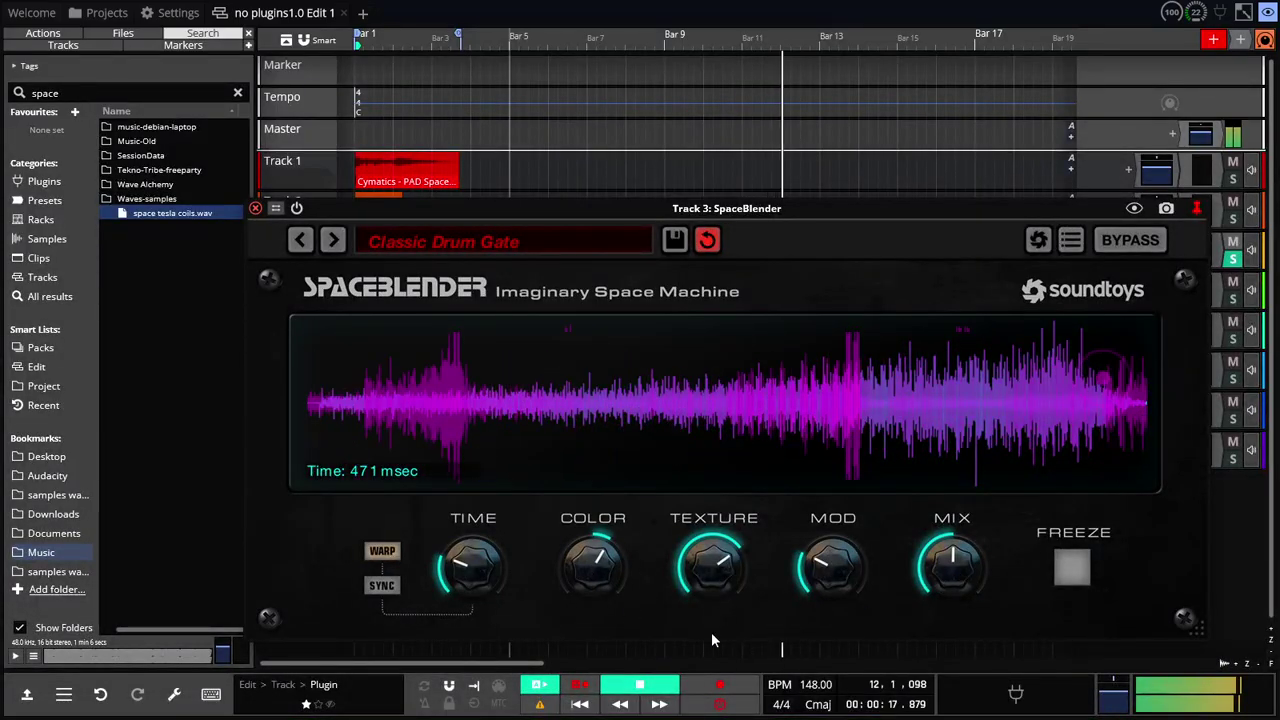
Try Classic Drum Gate synced at 1 beat, and audition Dark Gate at 1 beat and unsynced at 405 msec
click(386, 586)
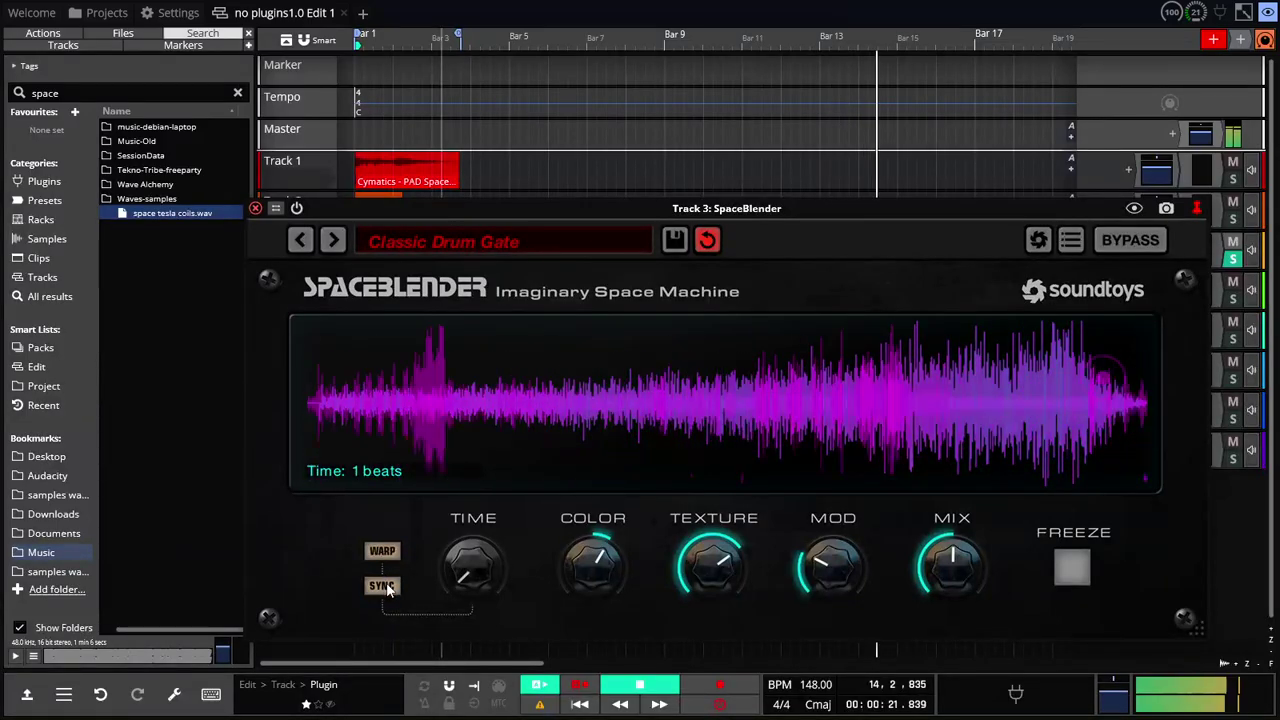
click(383, 586)
click(383, 551)
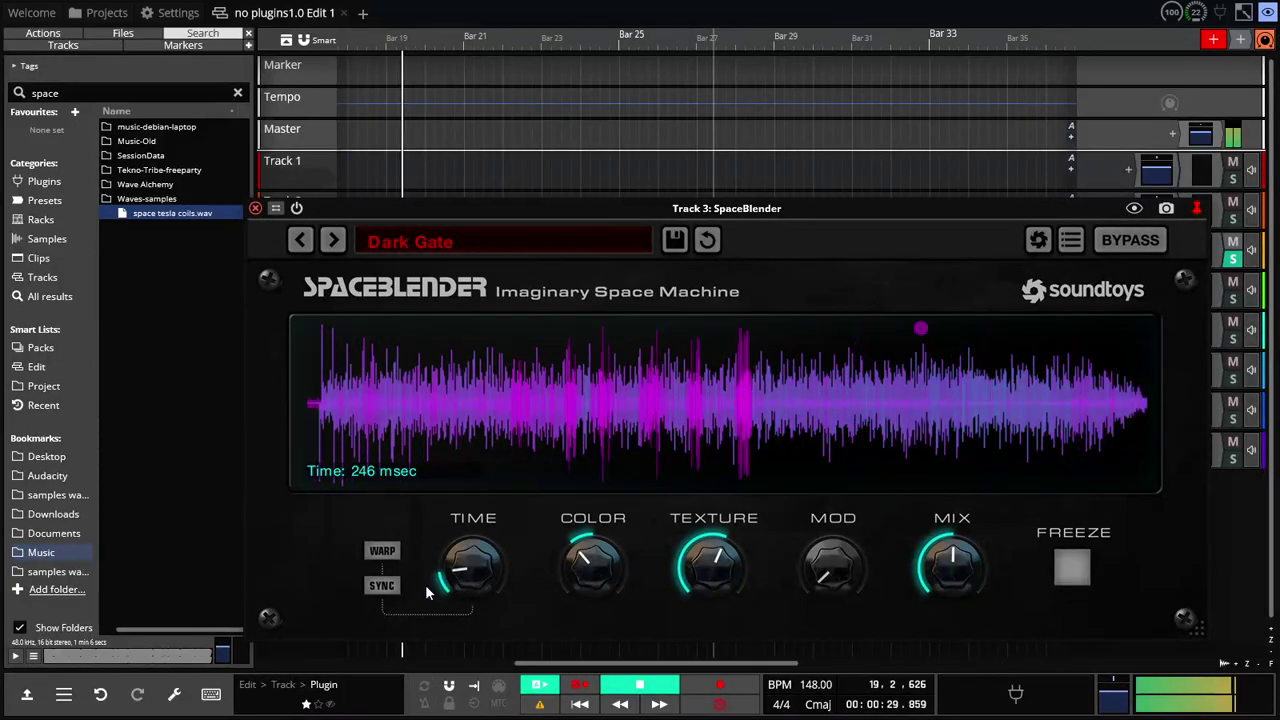
click(380, 588)
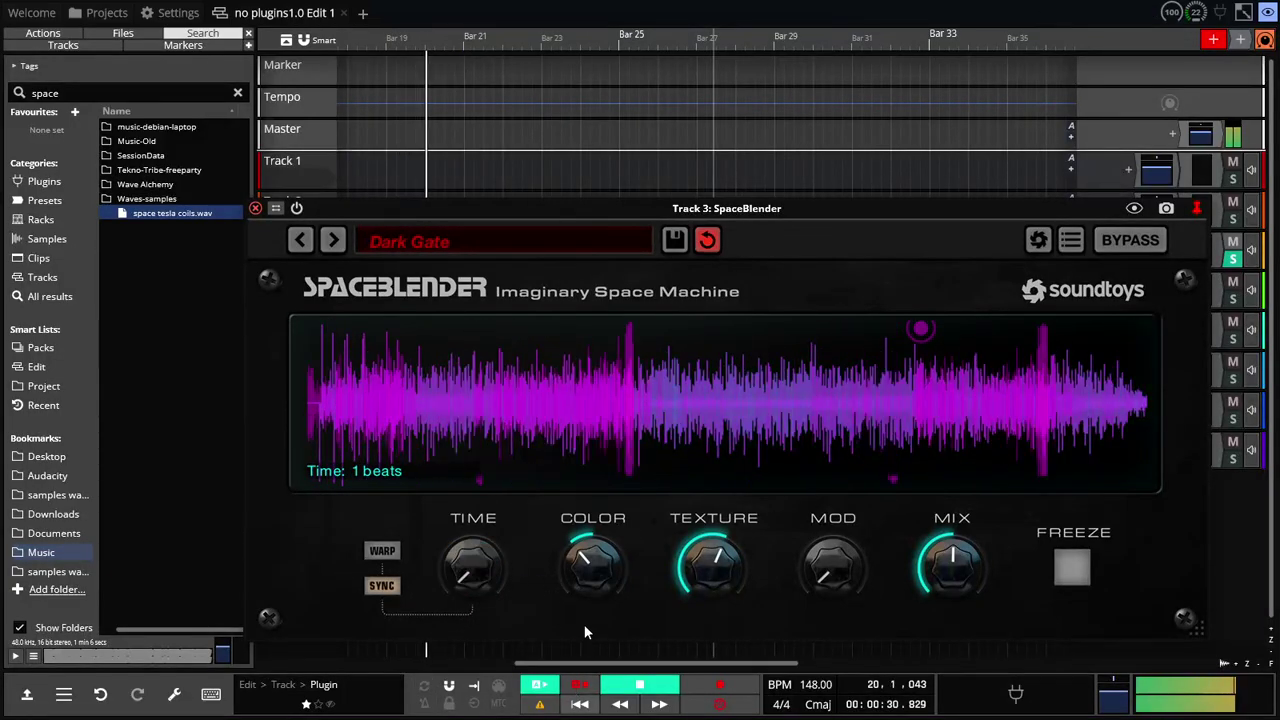
click(382, 590)
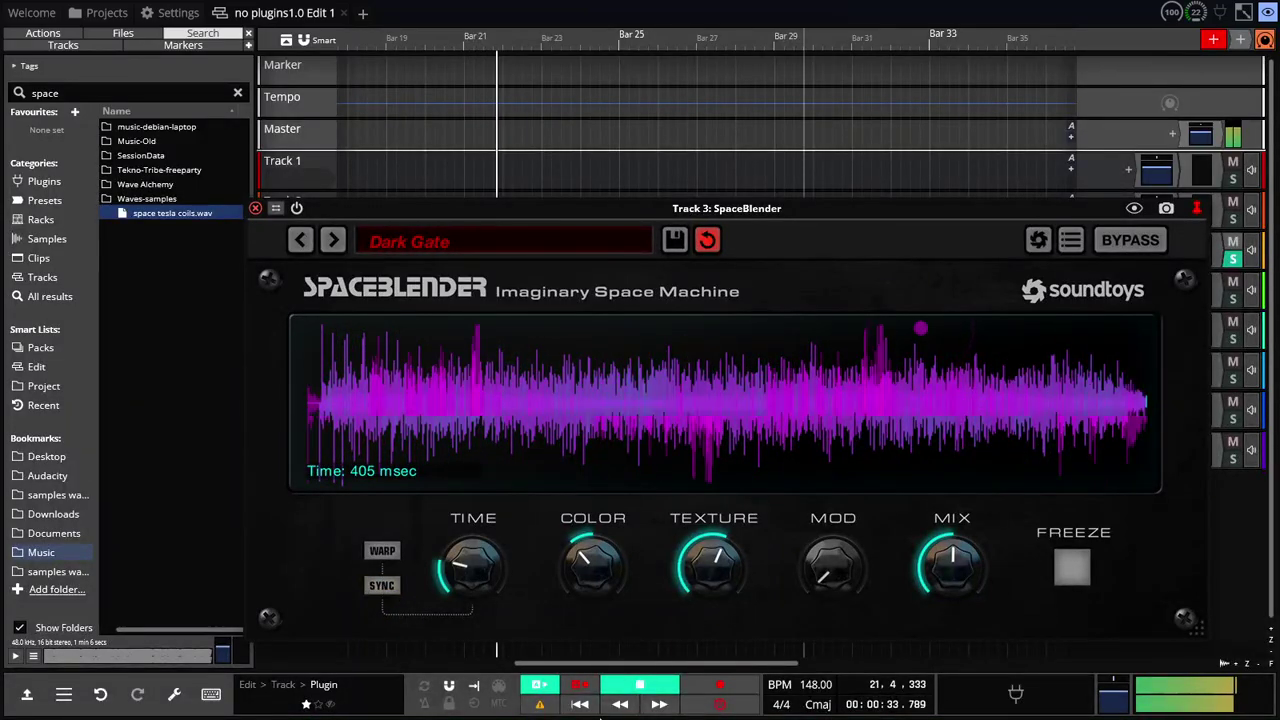
Load DMX GateVerb, enable Warp, move the envelope peak near the end, and turn on Freeze
click(332, 242)
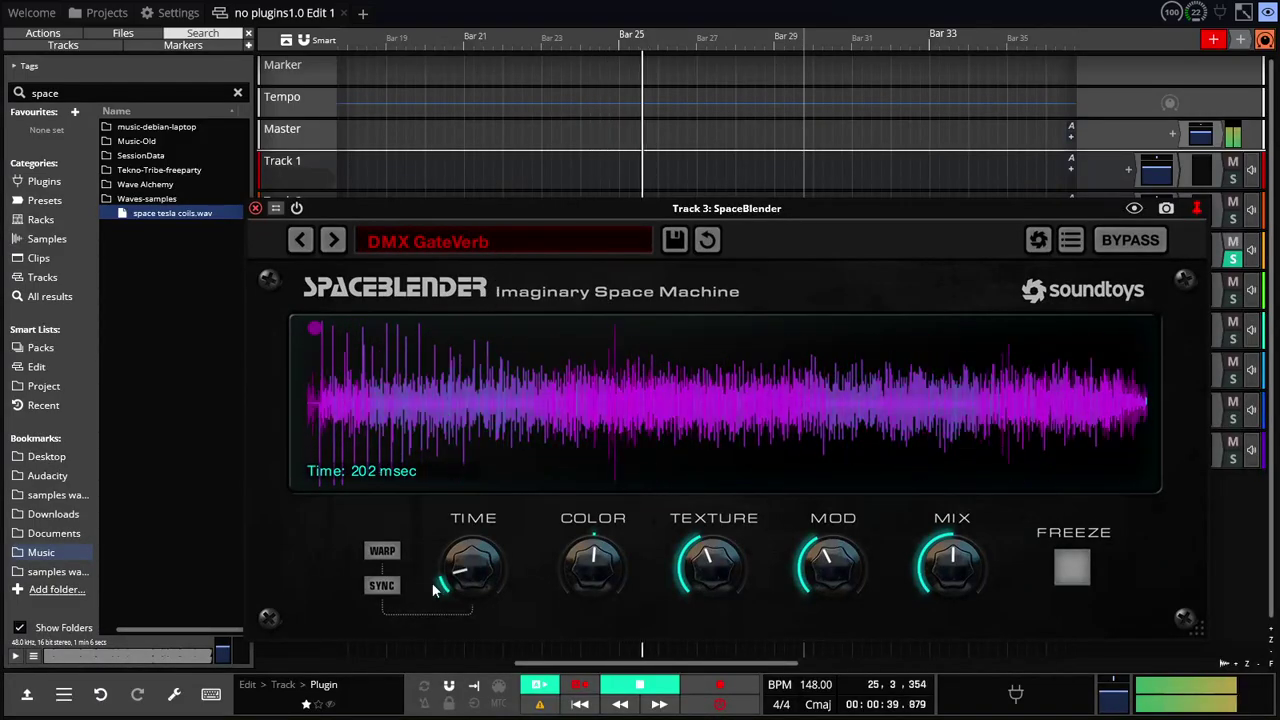
click(385, 587)
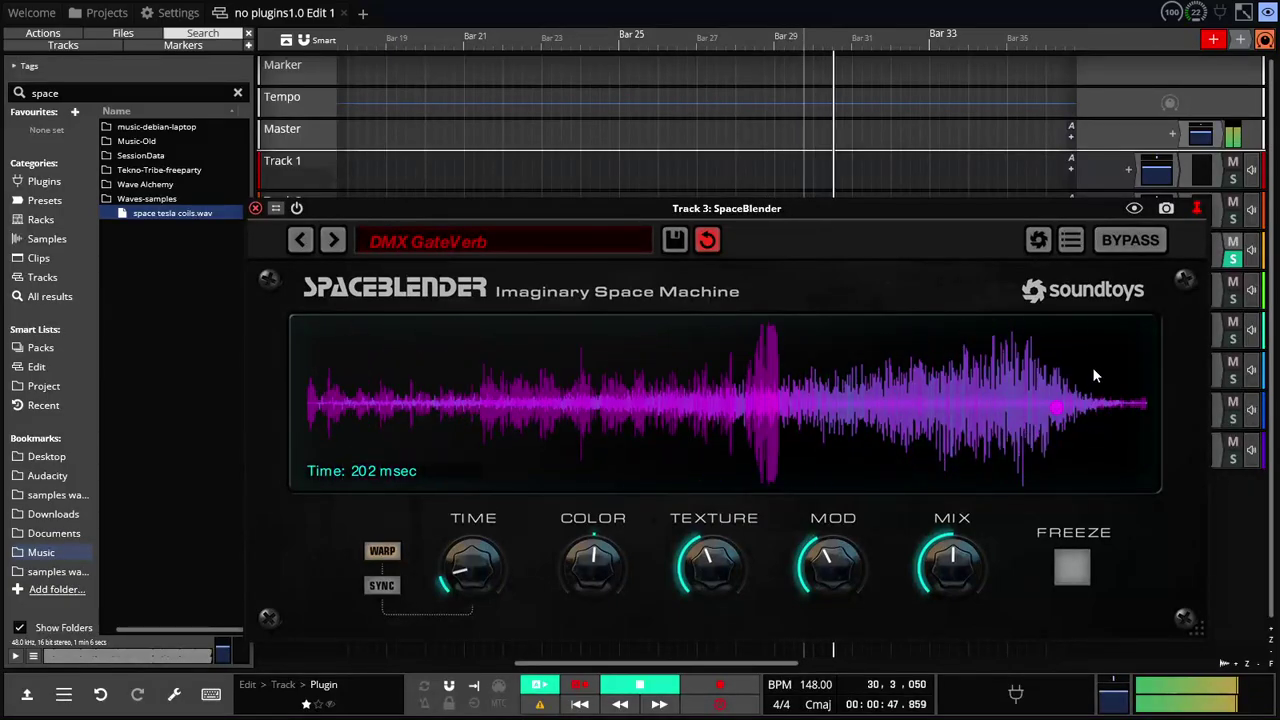
click(1072, 567)
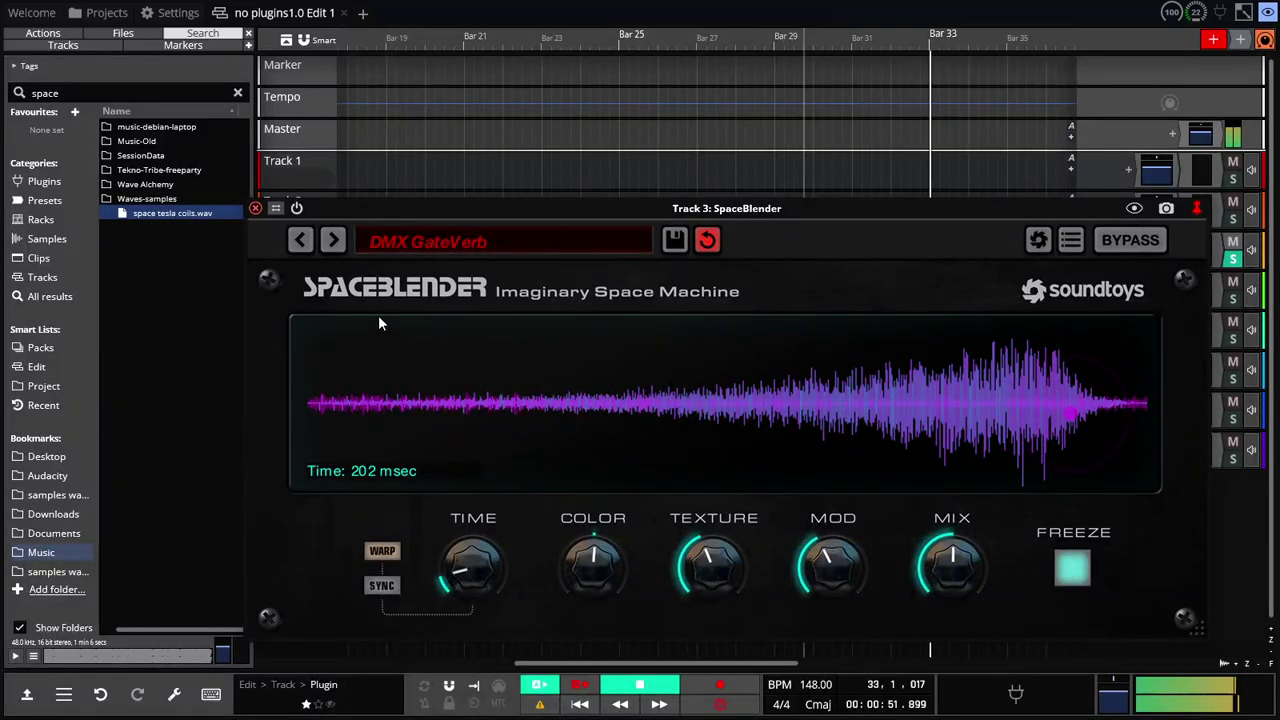
Load Flight Gate with its envelope peak near the end and Warp on, and replay Track 3 from the start
click(332, 243)
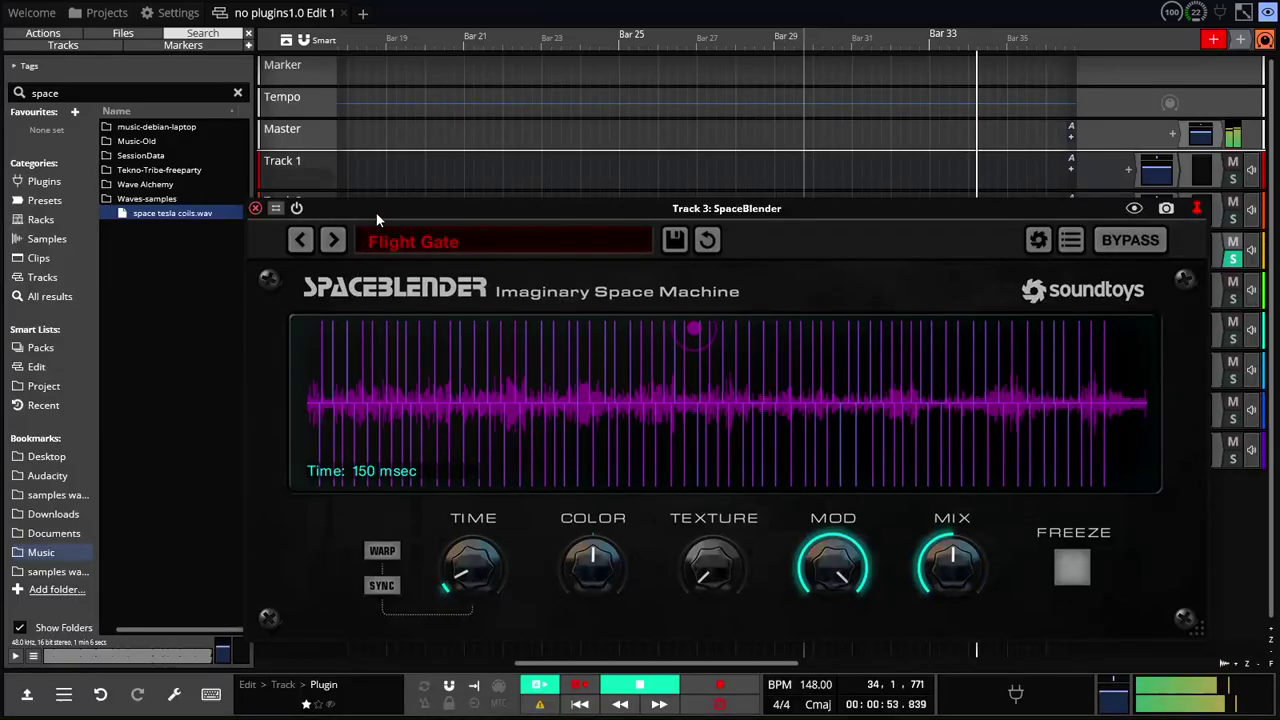
drag(695, 326, 1121, 387)
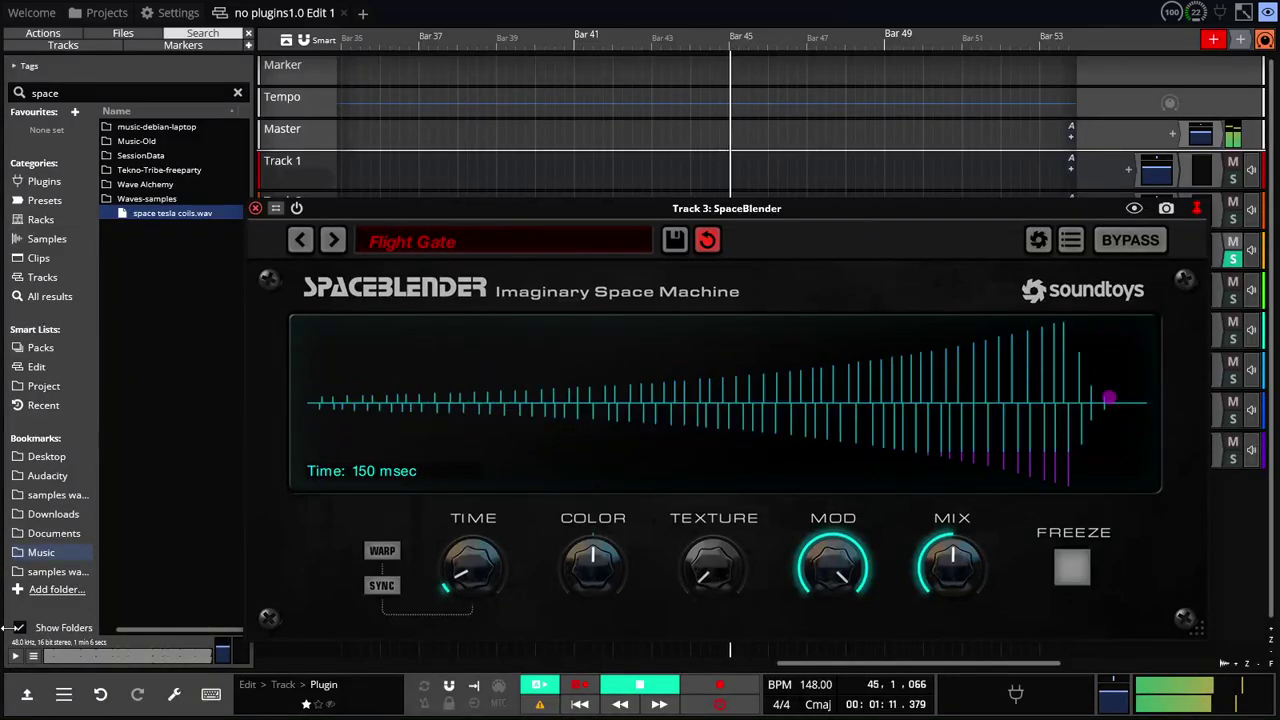
click(579, 704)
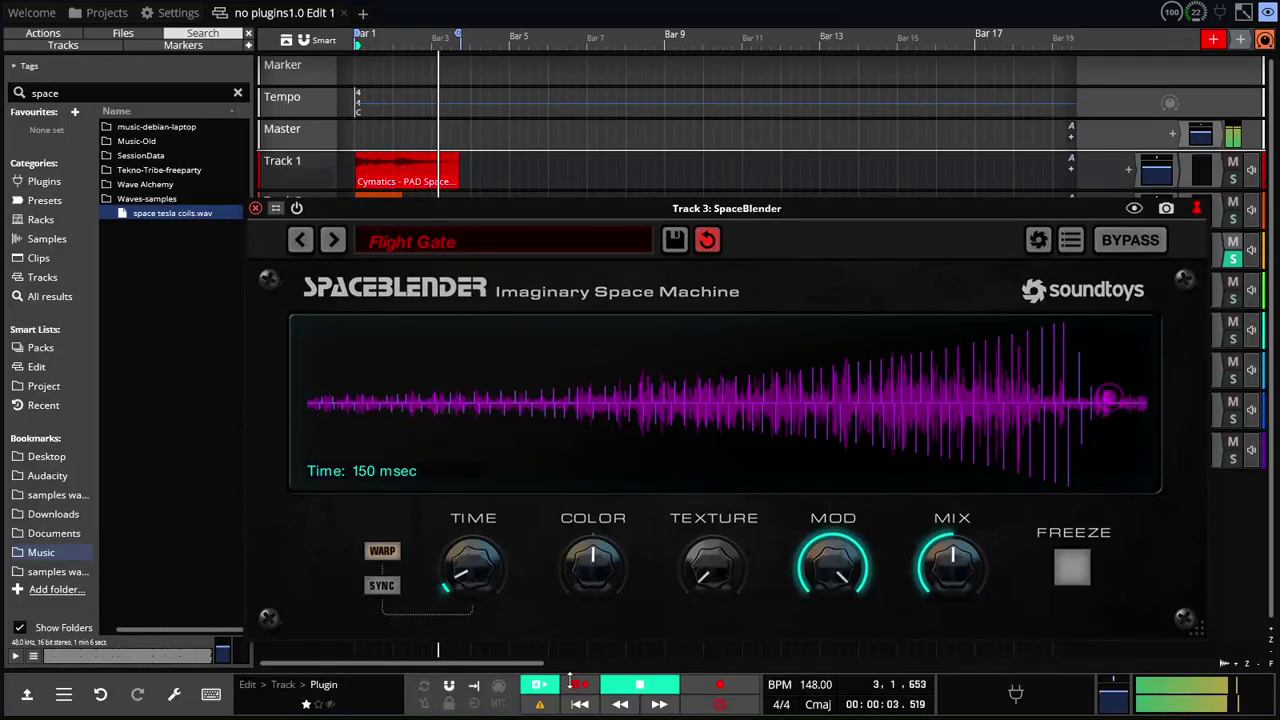
click(1072, 567)
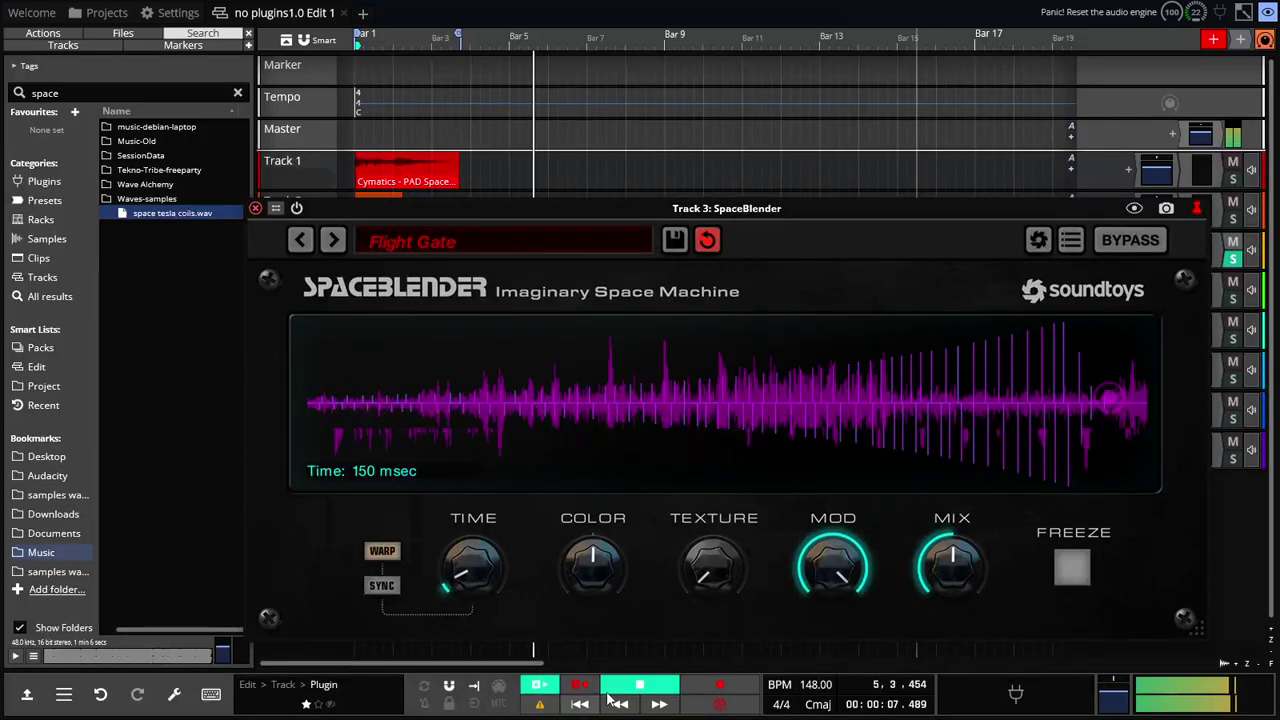
click(673, 684)
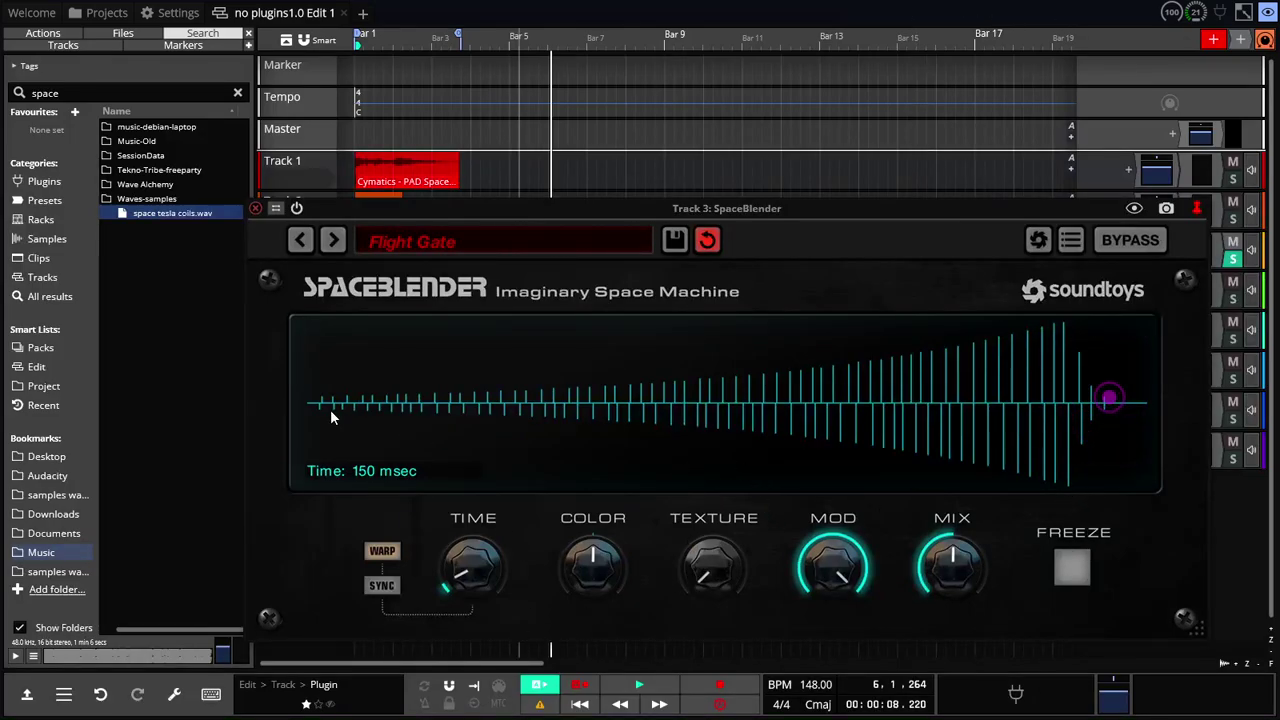
click(637, 688)
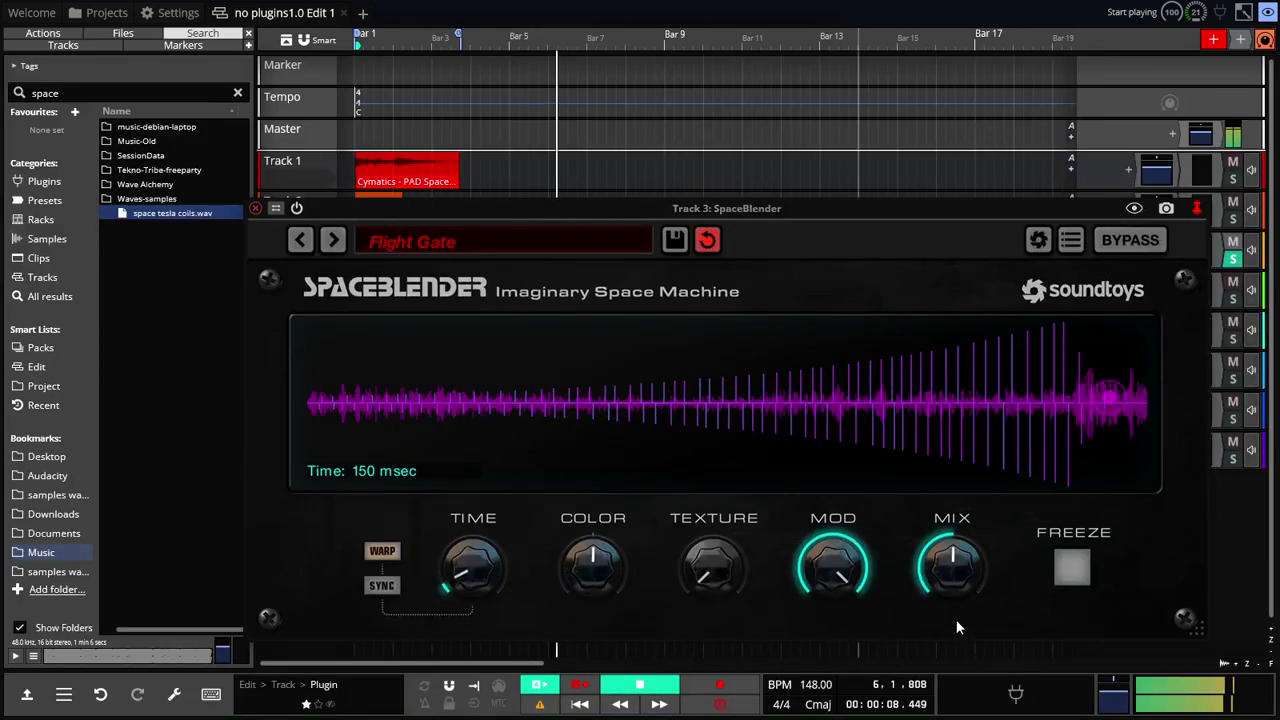
Freeze Flight Gate and reshape it with Time at 793 msec, lower Color and Mod, higher Texture, and the envelope peak near the middle
click(1074, 567)
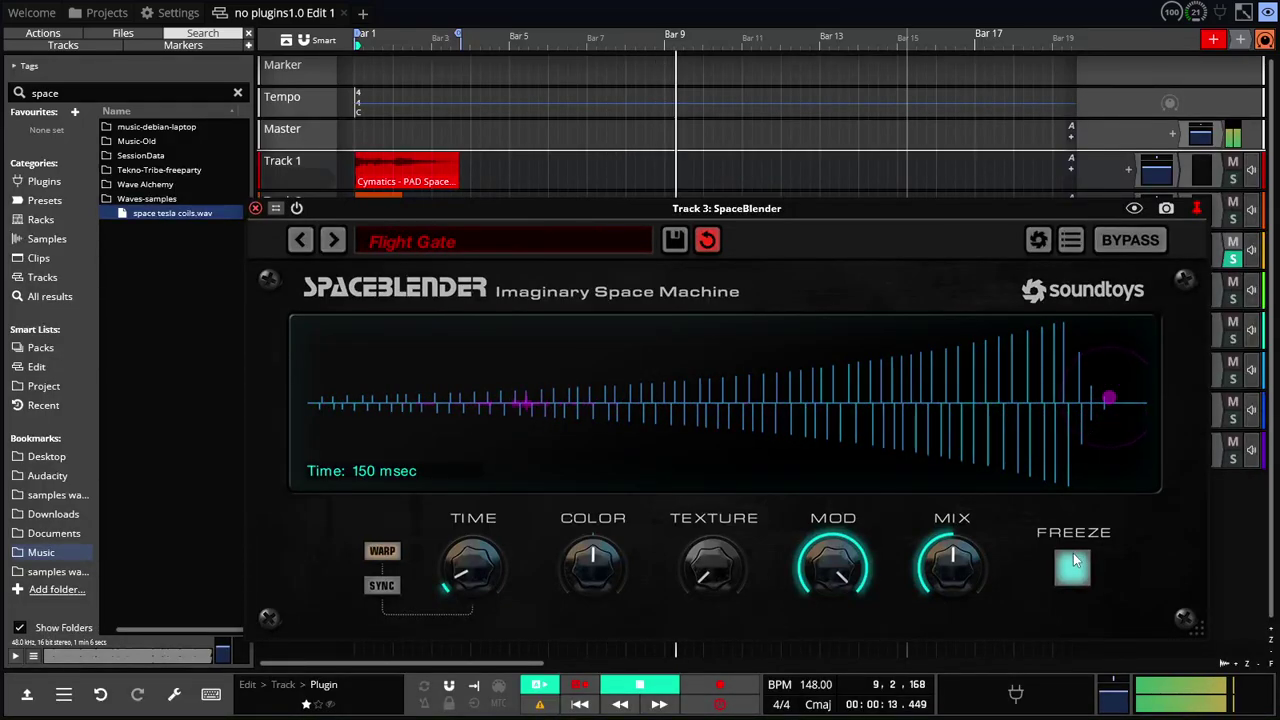
click(1072, 553)
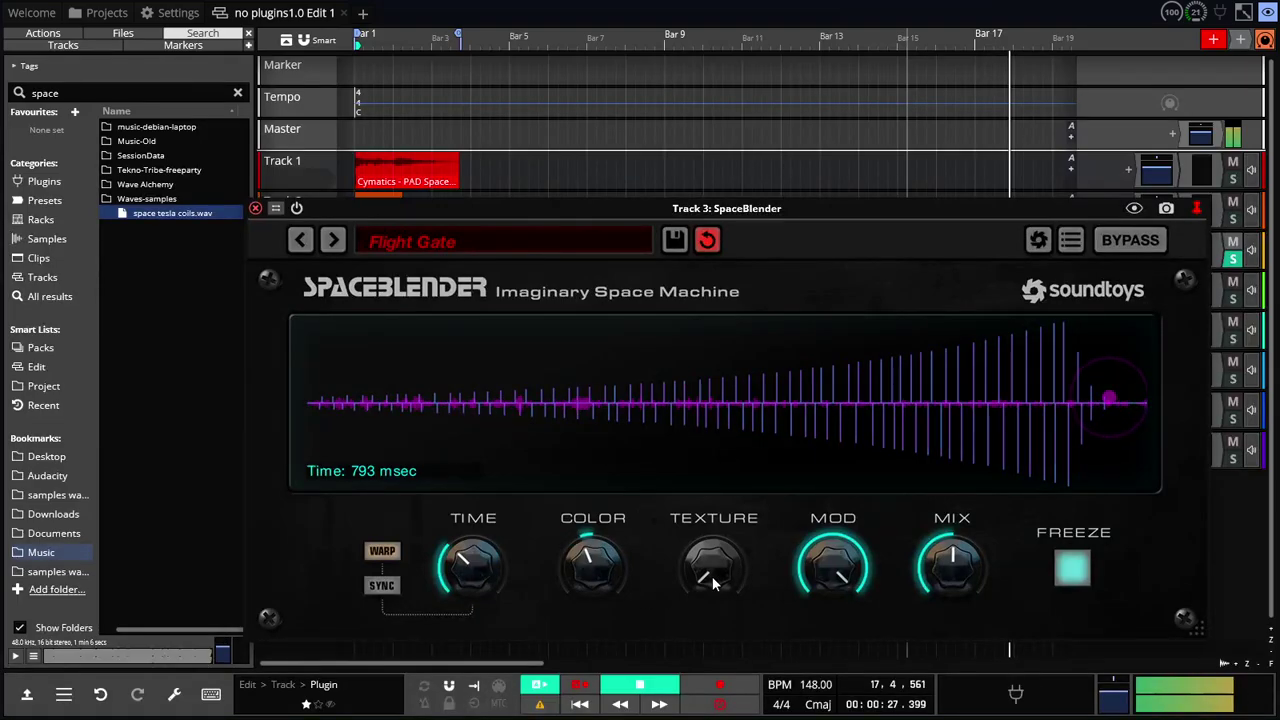
drag(712, 576, 714, 520)
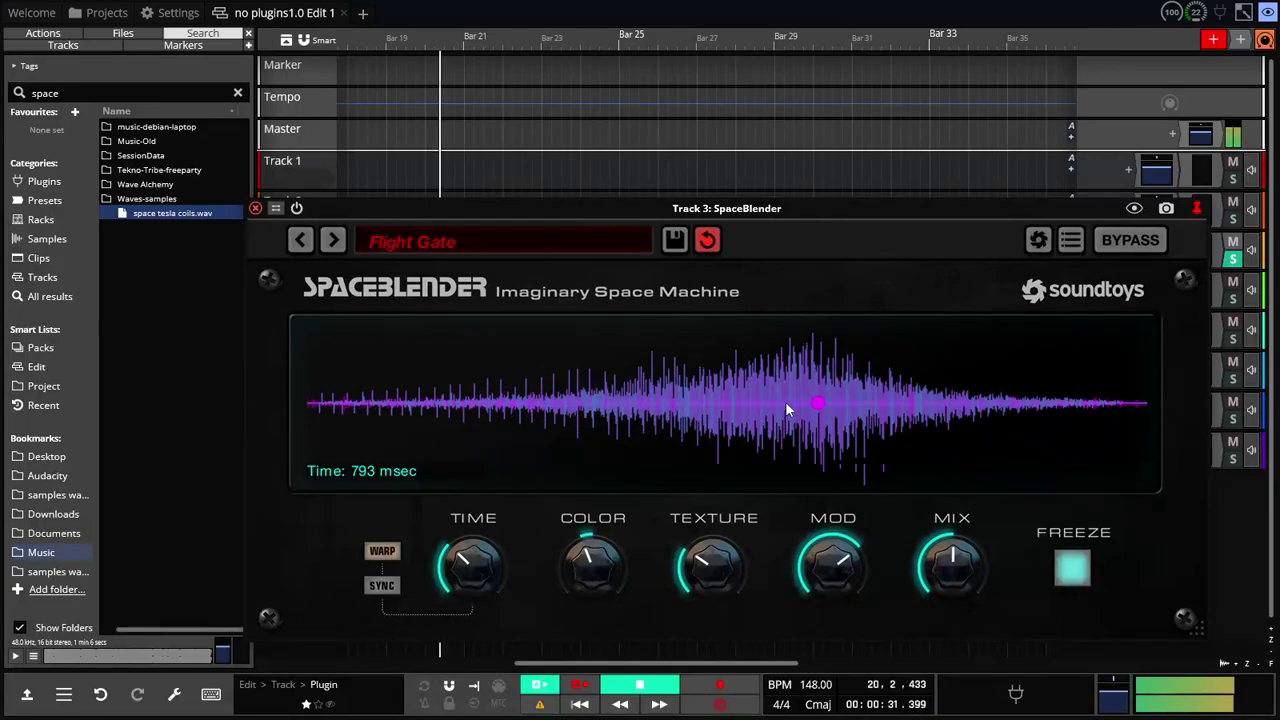
Load One Beat Pipe and reshape it with Time at 6 beats, higher Mod, lower Color, and the envelope peak towards the end
click(334, 242)
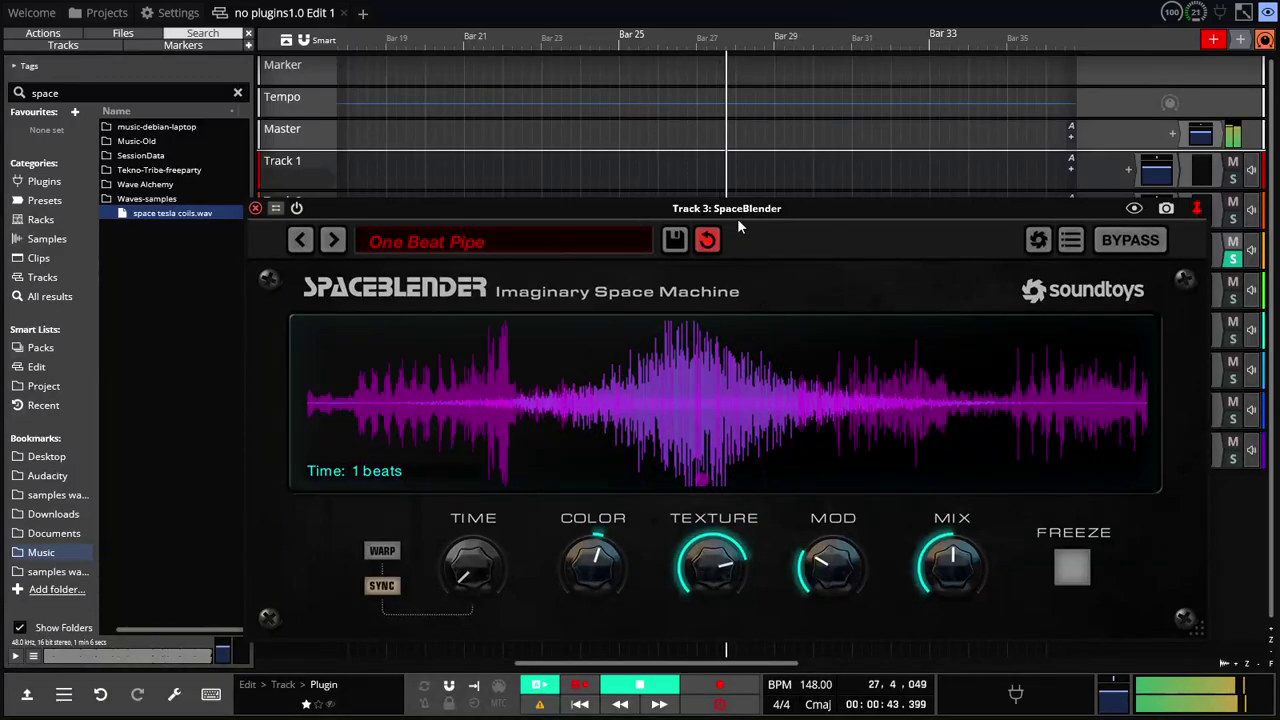
scroll(457, 560, up, 5)
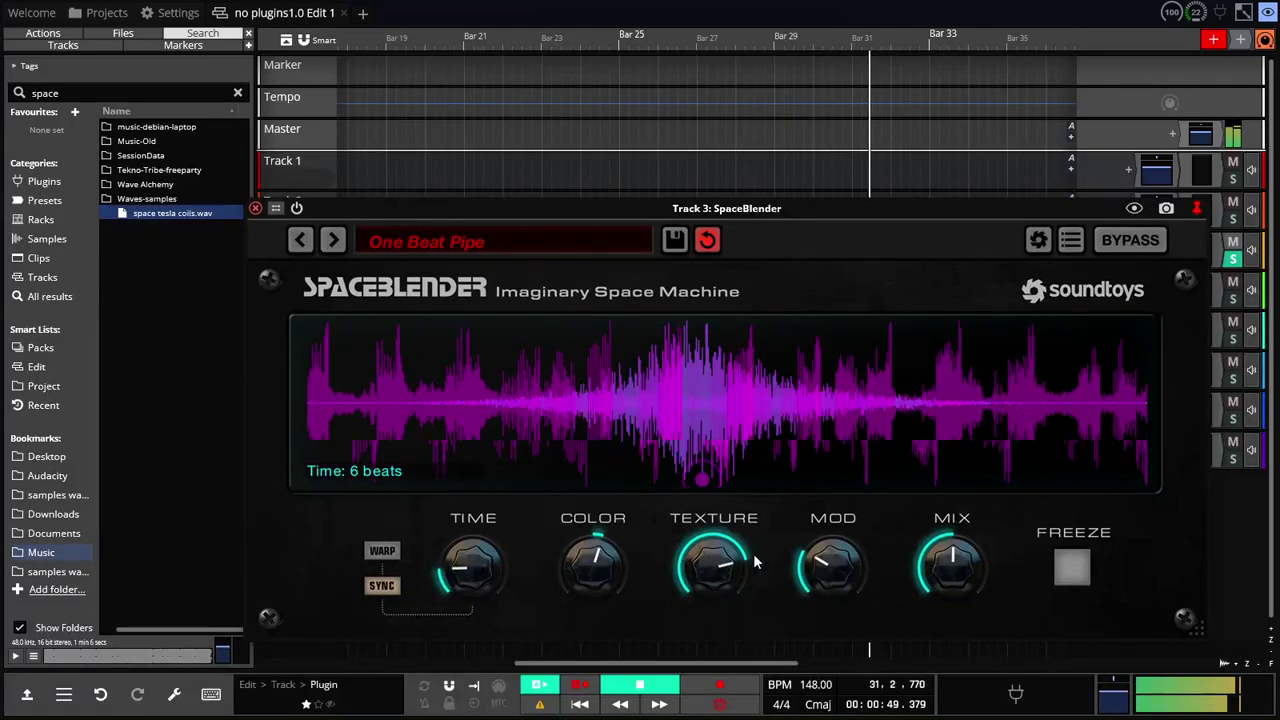
drag(831, 569, 845, 481)
drag(582, 553, 571, 586)
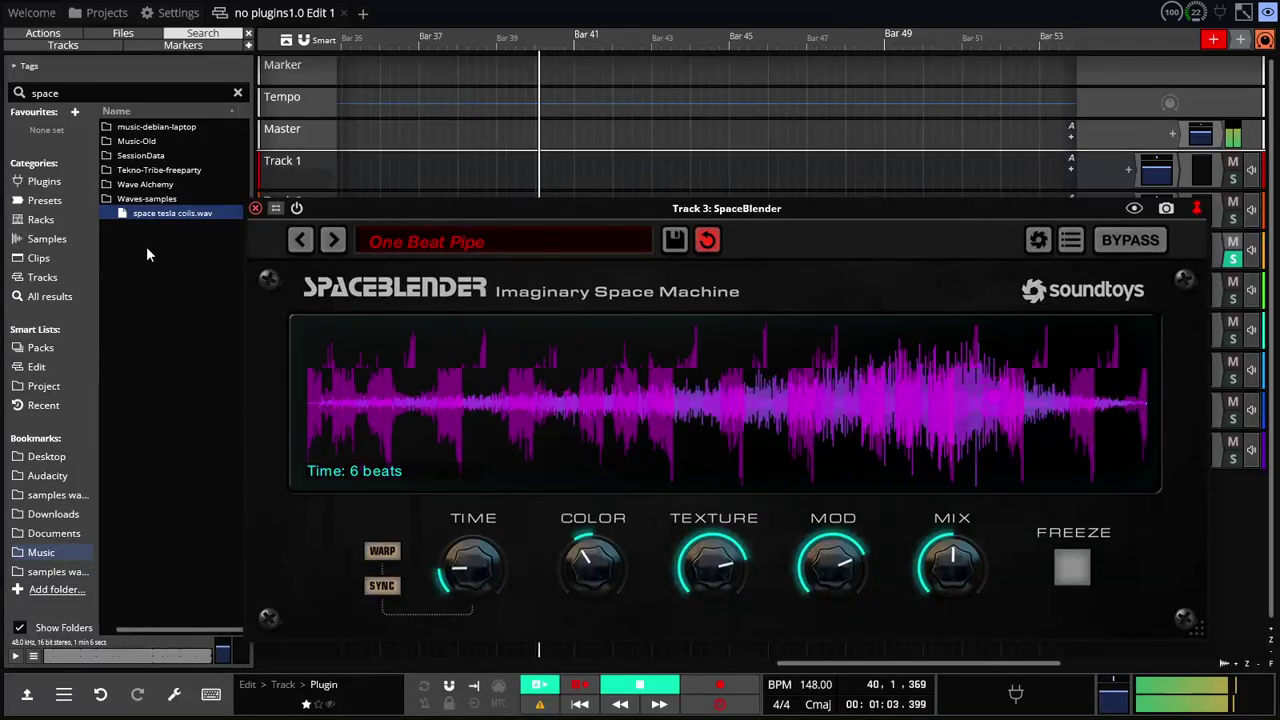
Load Outskirts, sync it at 8 beats, and replay the track from the start
click(334, 240)
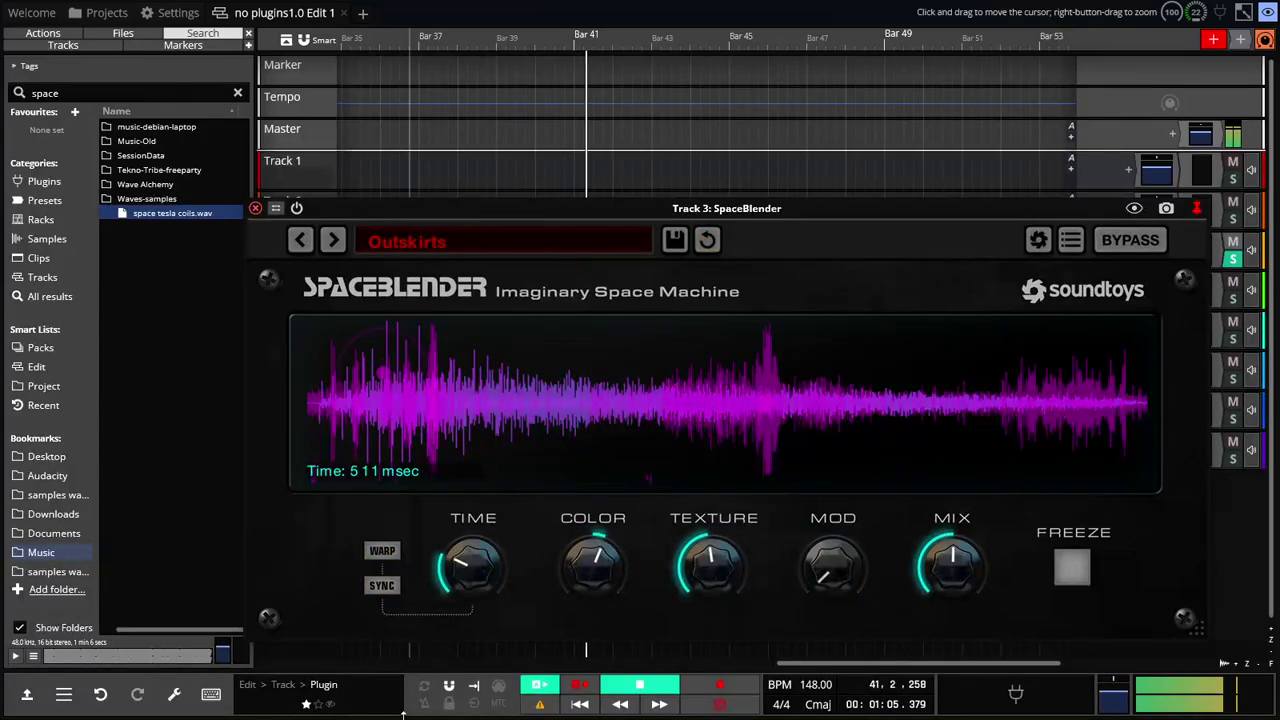
click(379, 587)
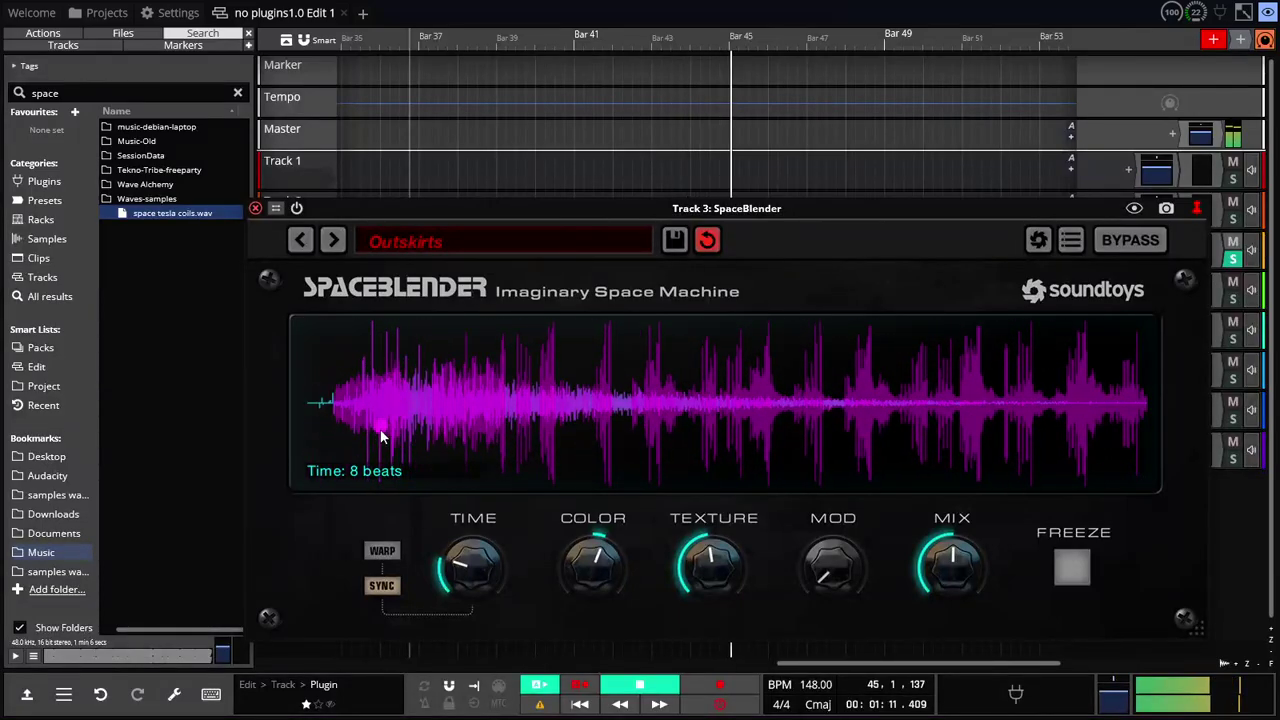
click(561, 679)
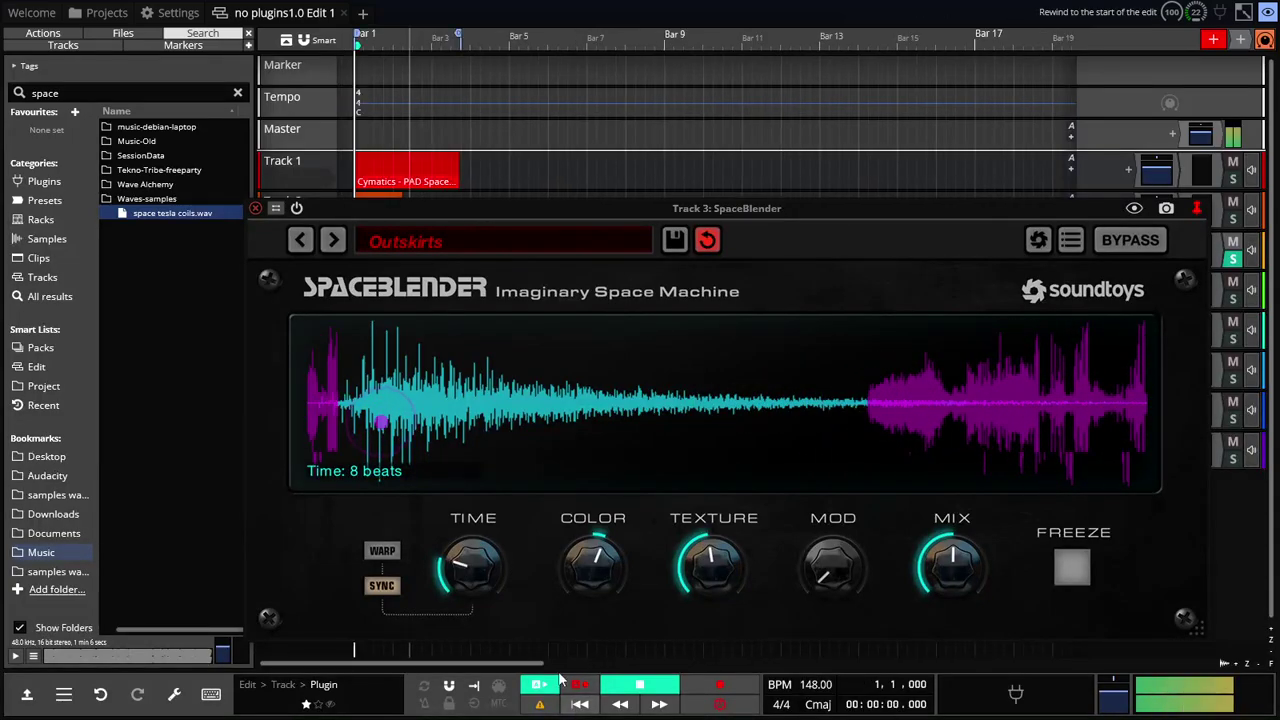
Load Rev Grain Gate and reshape it with Time at 348 msec, higher Mod and Texture, Warp on, and the envelope peak at the beginning
click(334, 241)
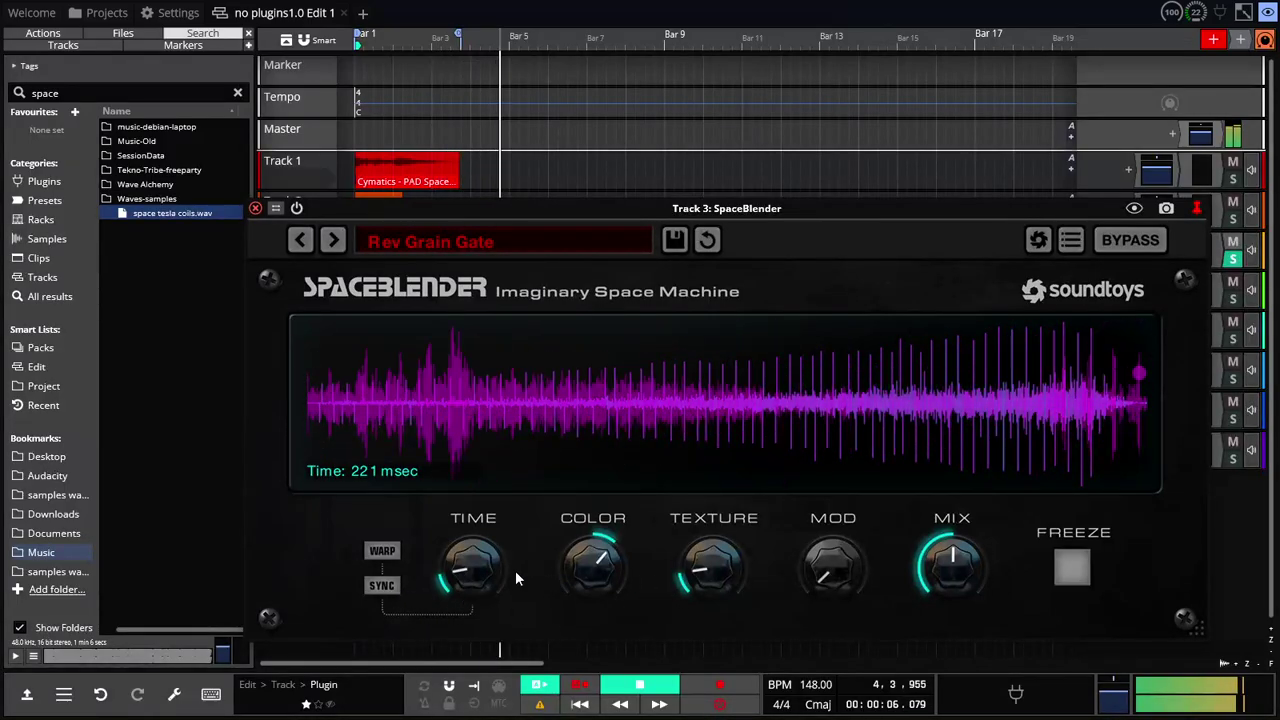
drag(466, 569, 445, 594)
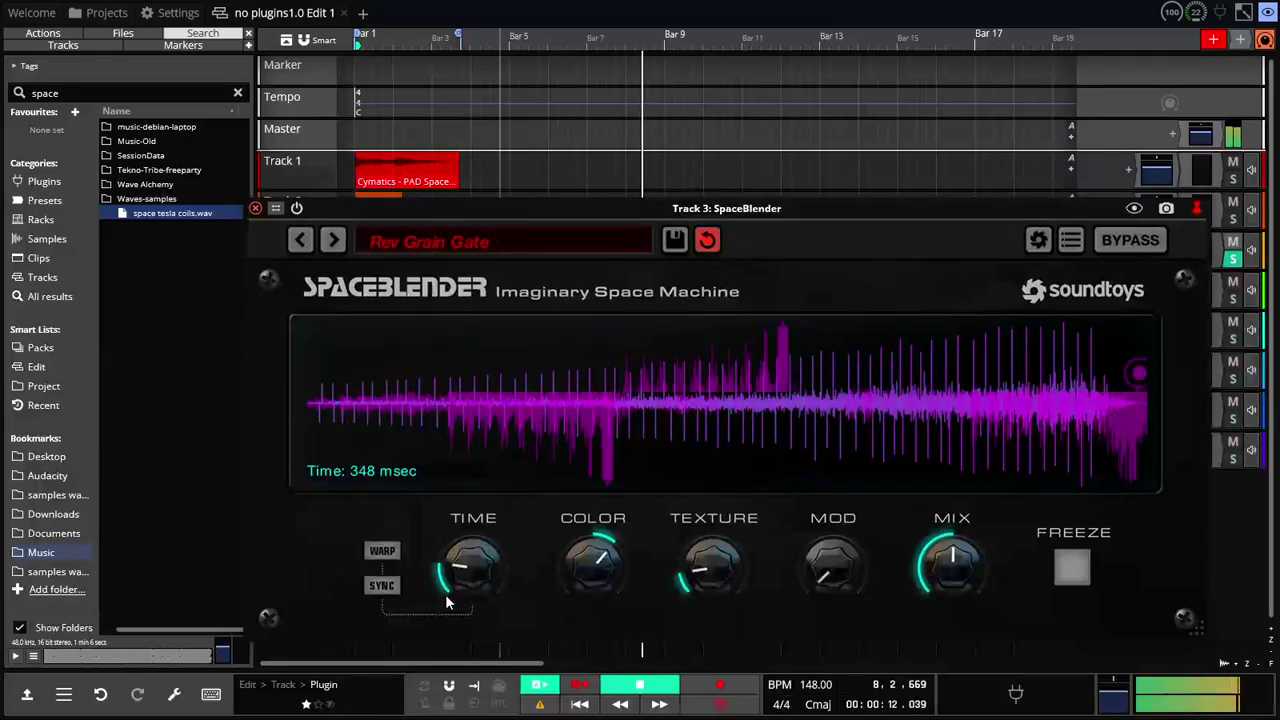
drag(826, 577, 832, 415)
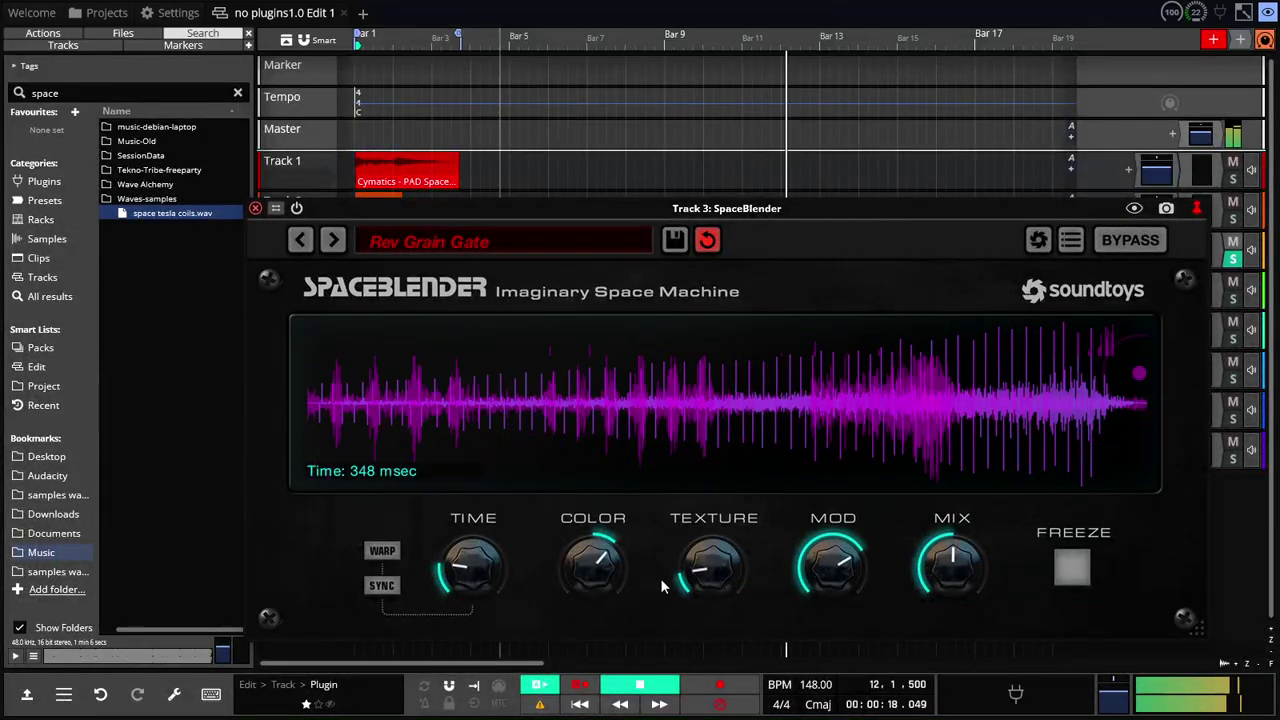
drag(660, 578, 704, 512)
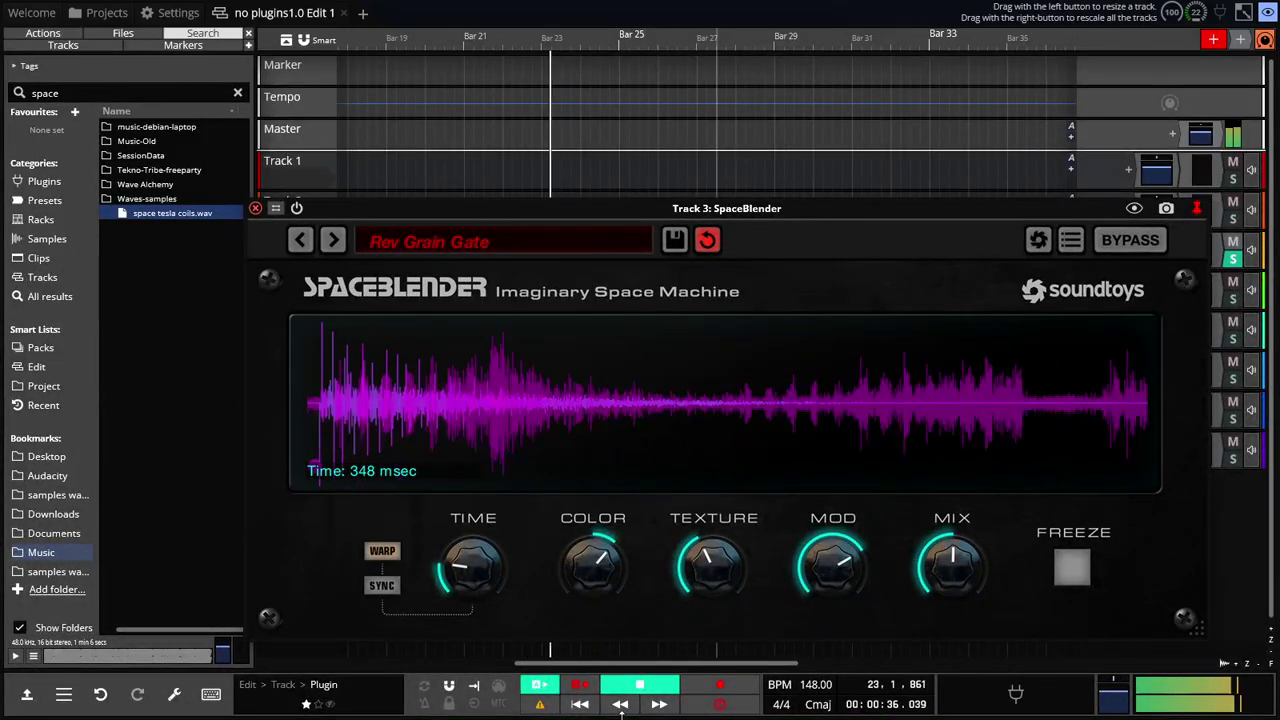
Try SpaceBassGate synced at 8 beats, and load Swell Gate with Warp and Sync on at 8 beats
click(333, 241)
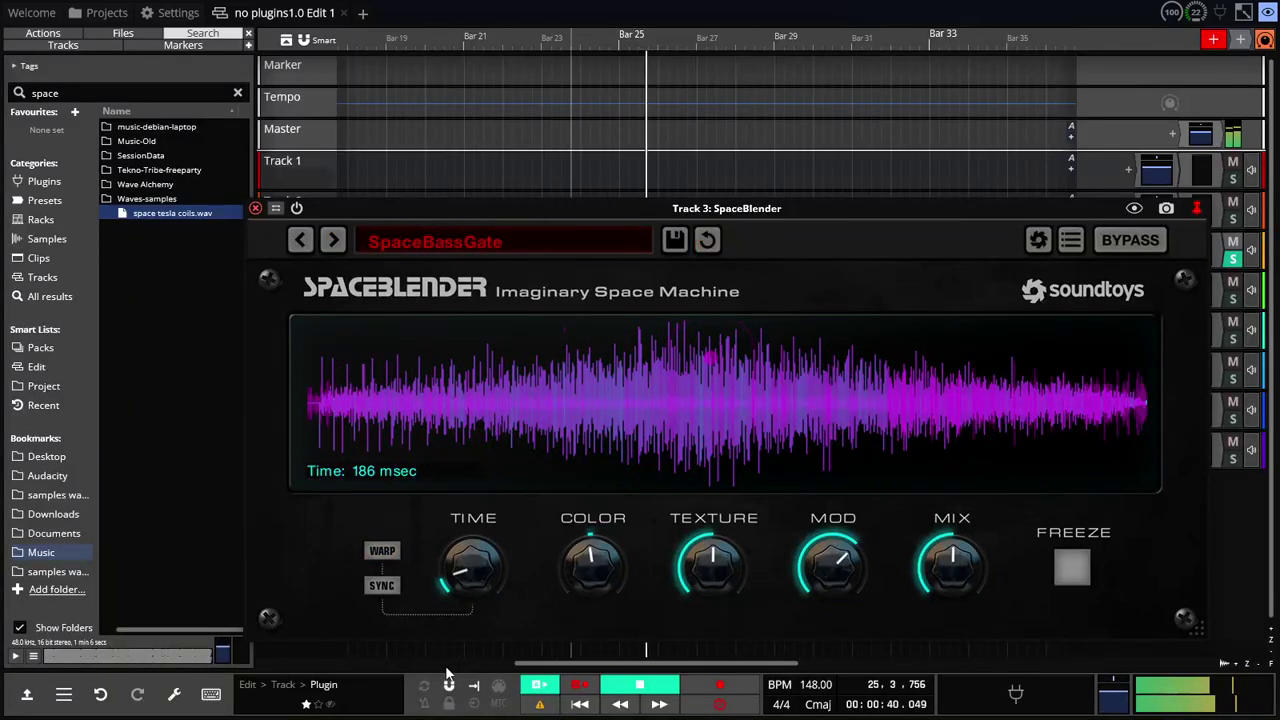
click(381, 586)
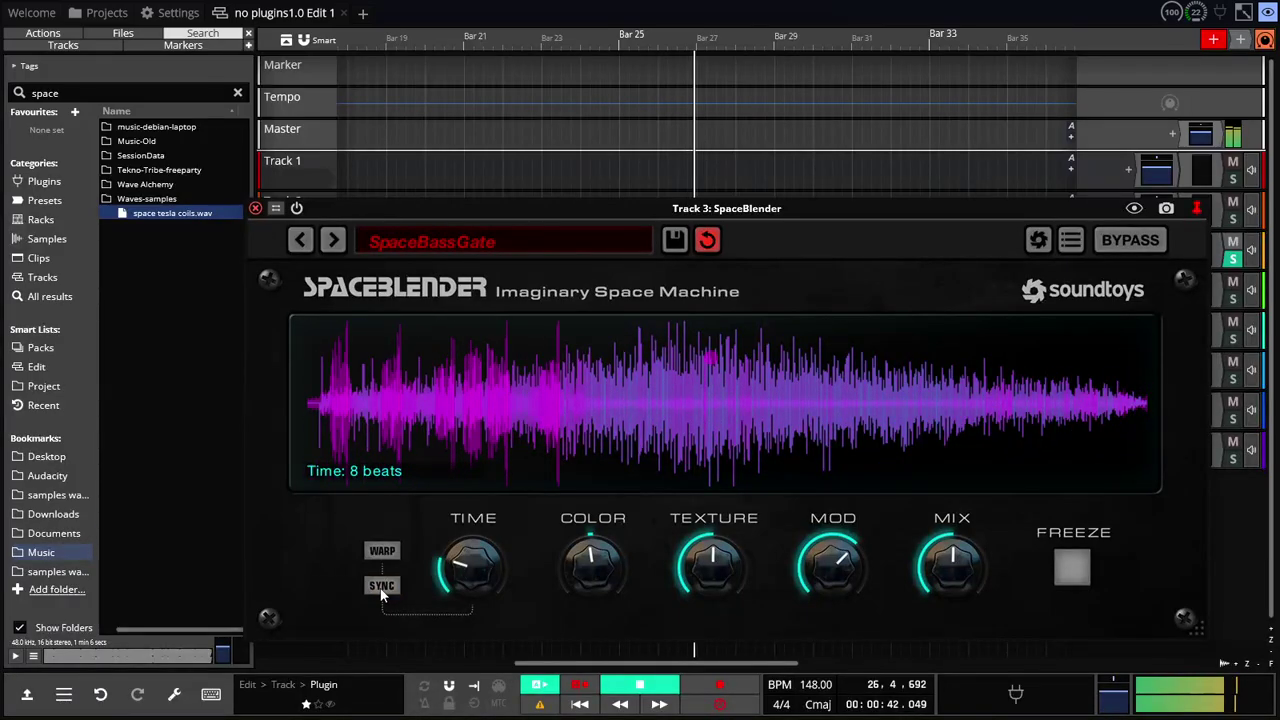
click(332, 241)
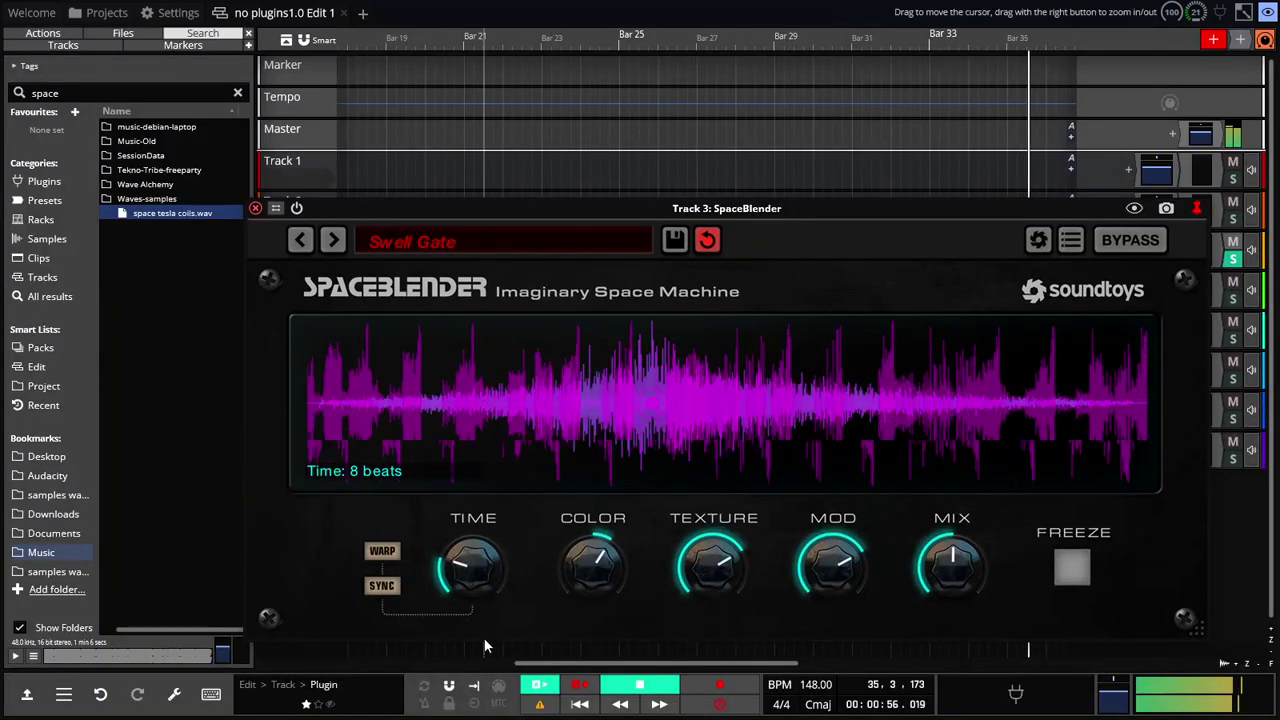
Replay Swell Gate from the start with its envelope peak at the beginning, trying Time at 13 and 8 beats with lower Texture and Mod
click(1072, 567)
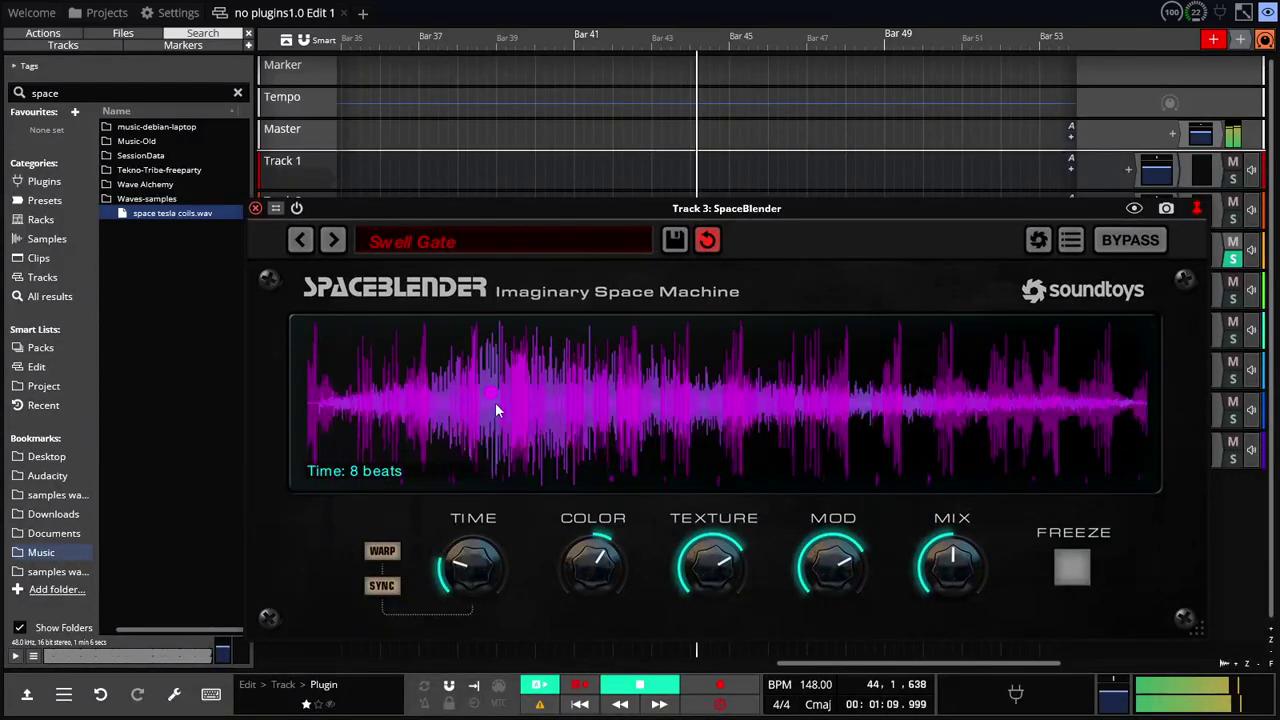
click(579, 704)
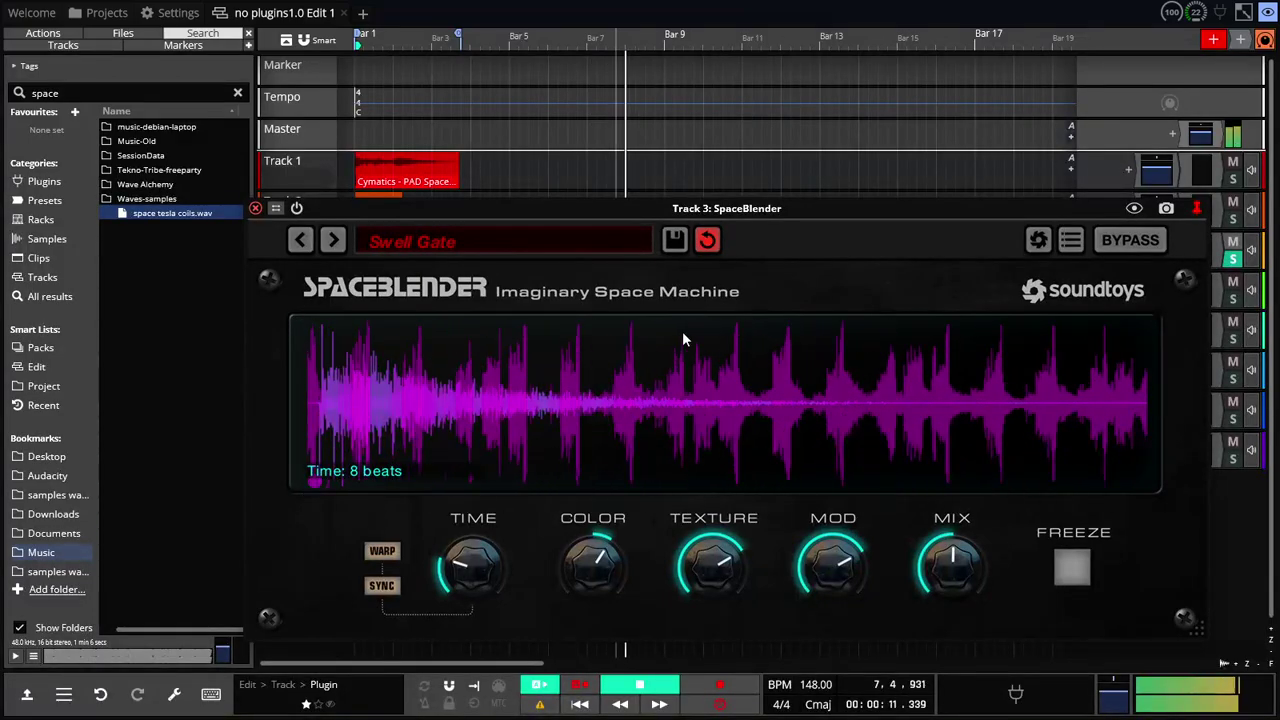
drag(474, 614, 600, 515)
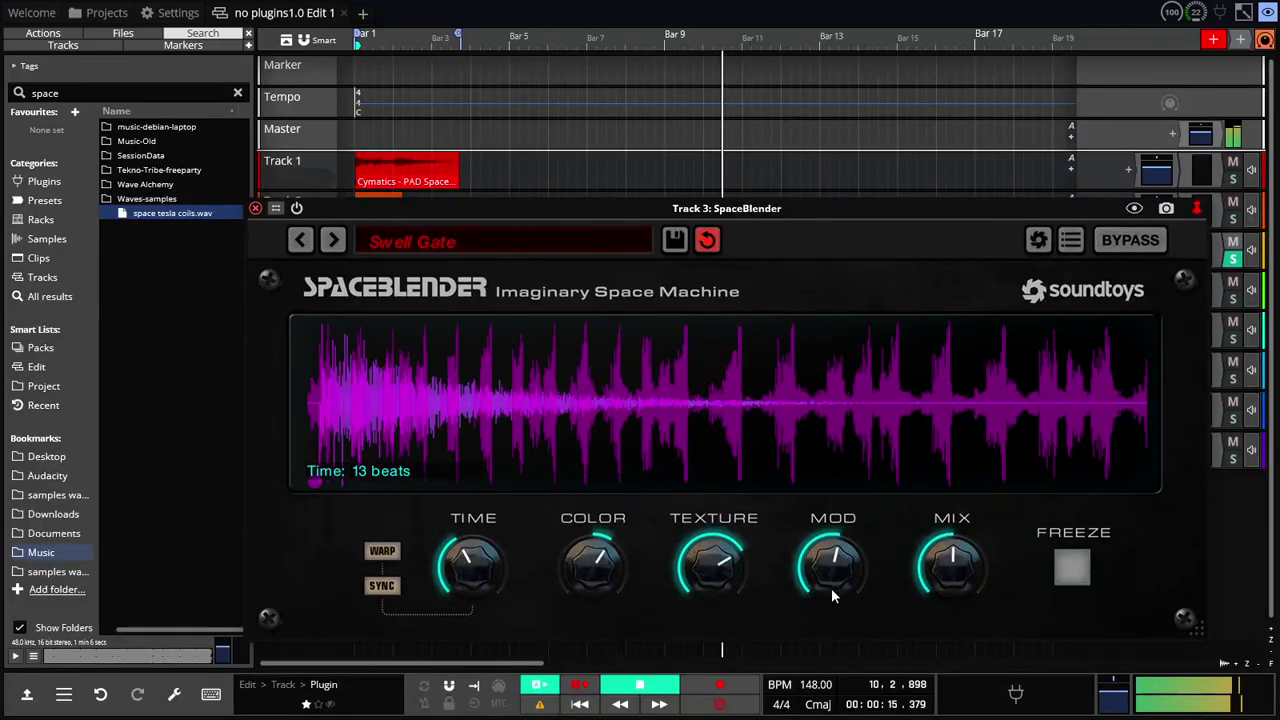
drag(831, 588, 829, 583)
drag(714, 576, 704, 647)
drag(847, 577, 847, 600)
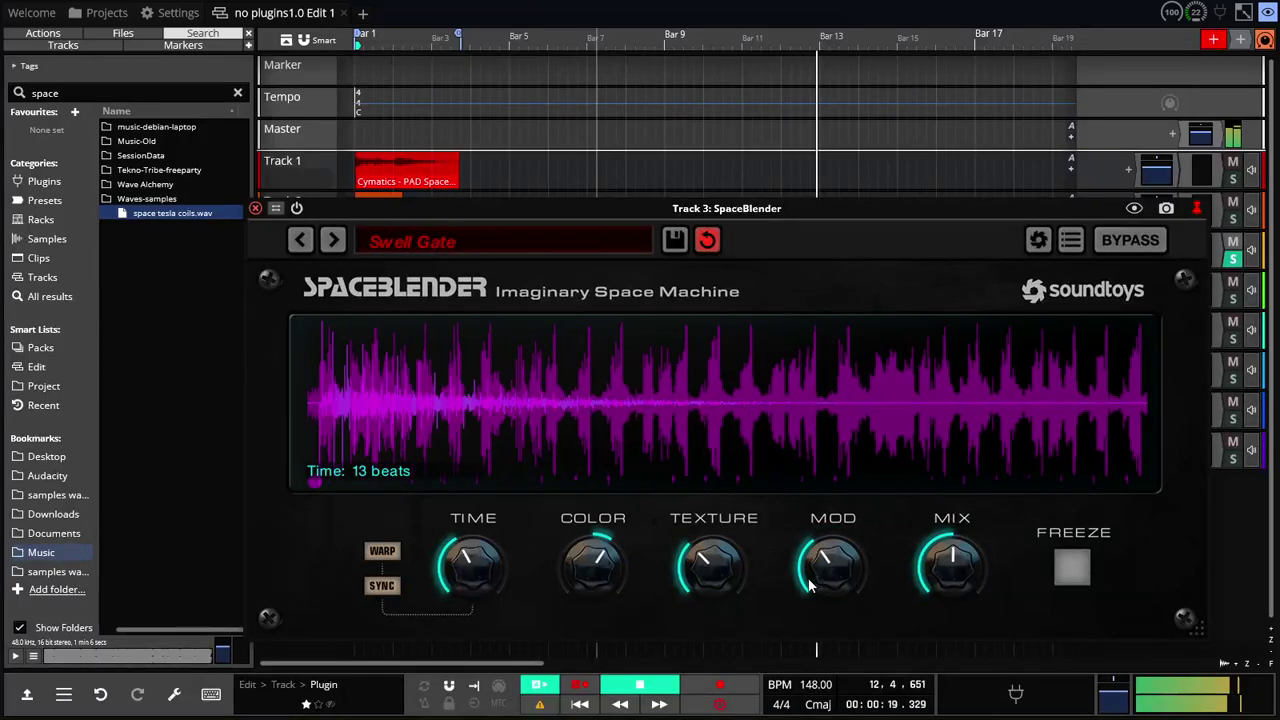
mouse_move(476, 582)
mouse_down()
mouse_move(476, 550)
mouse_move(455, 588)
mouse_up()
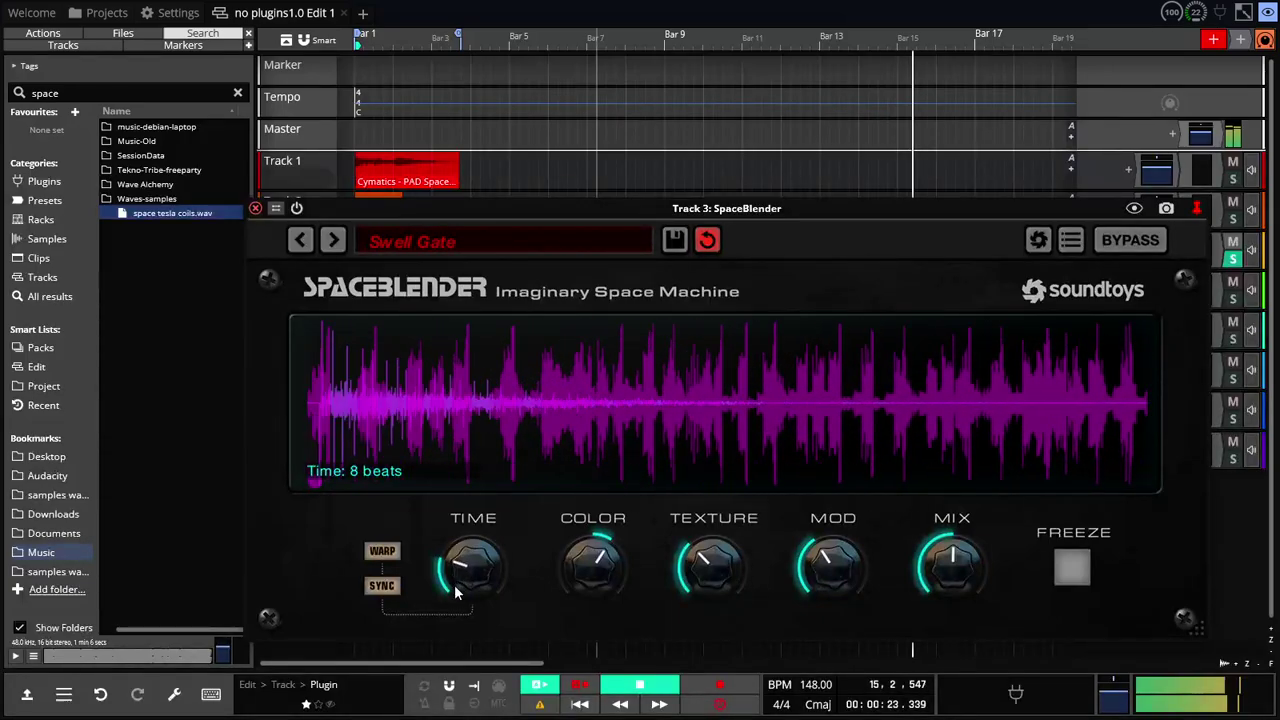
Load Velcro with Warp and Sync on at 1 beat, and raise its Texture and Mod
click(333, 240)
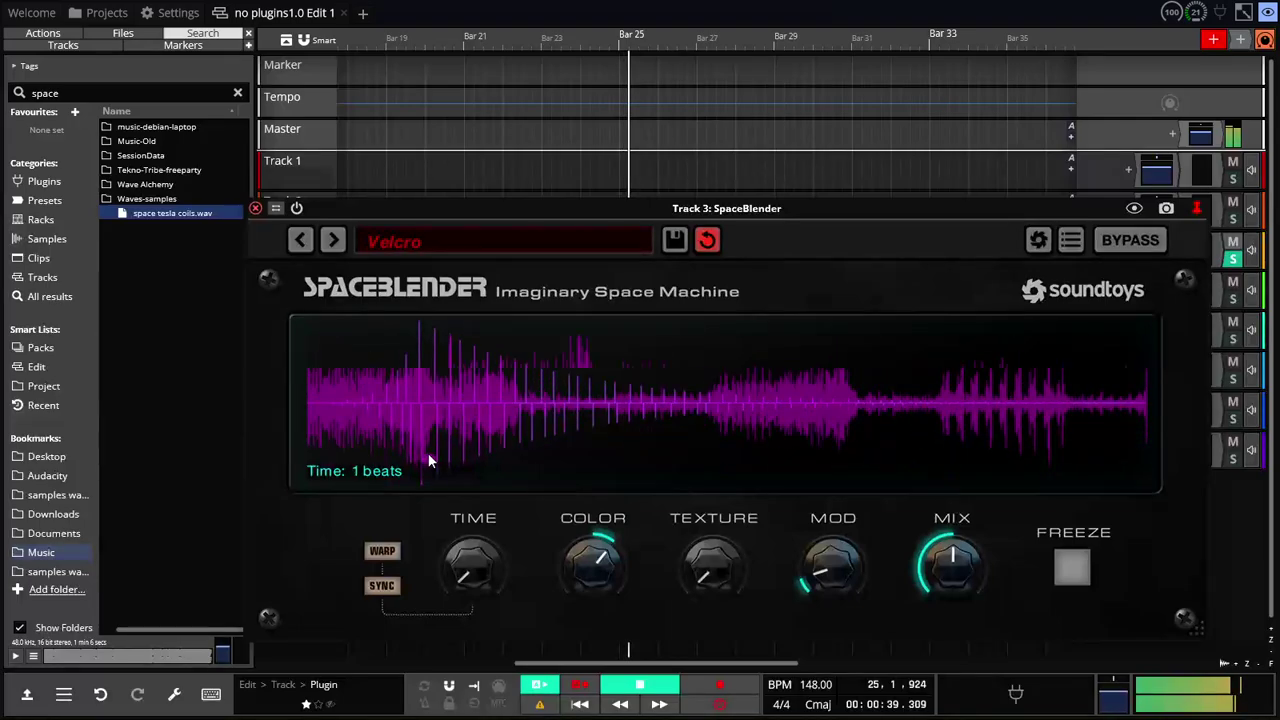
drag(704, 518, 728, 397)
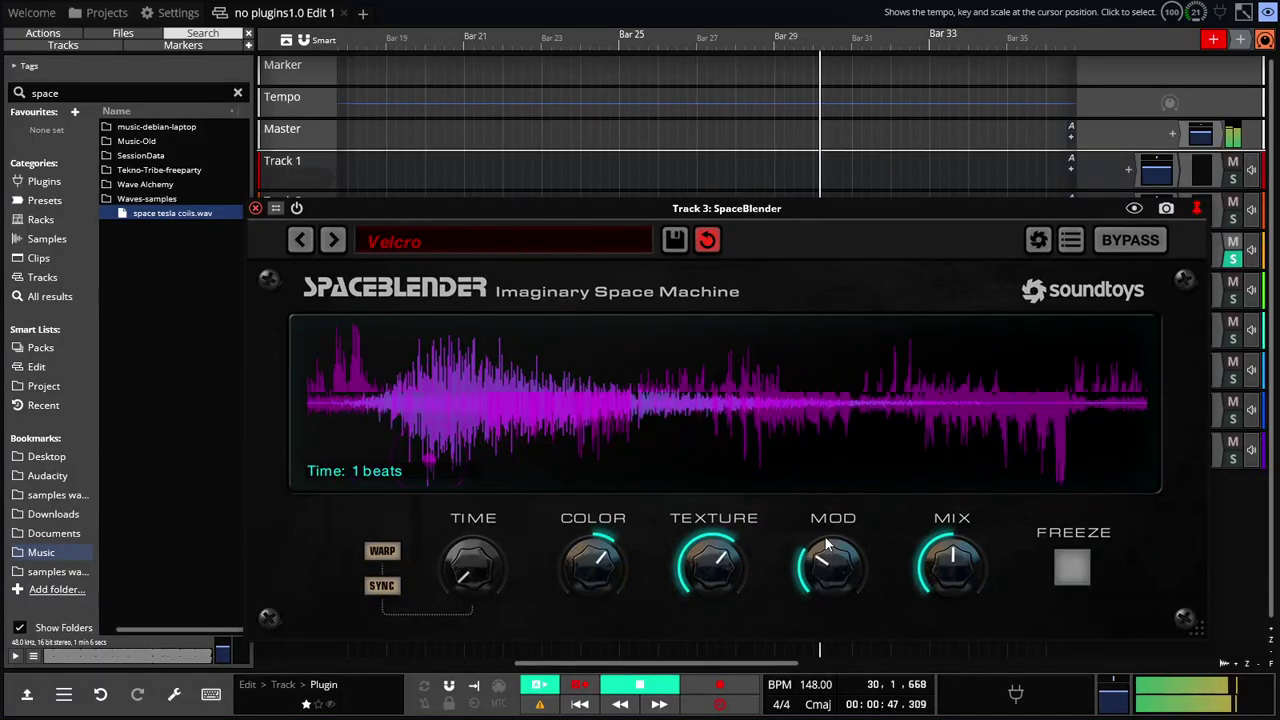
drag(826, 543, 836, 489)
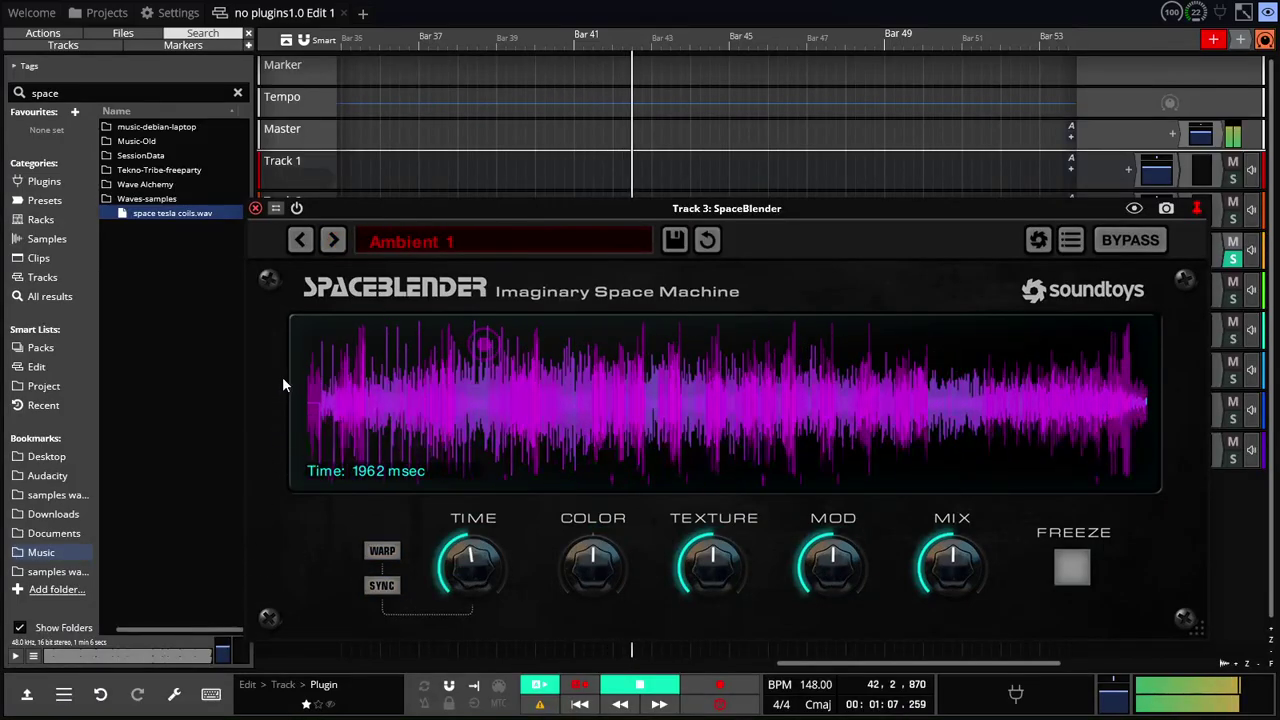
Audition Ambient Nights, and replay from the start with Dark River synced at 12 beats
click(333, 240)
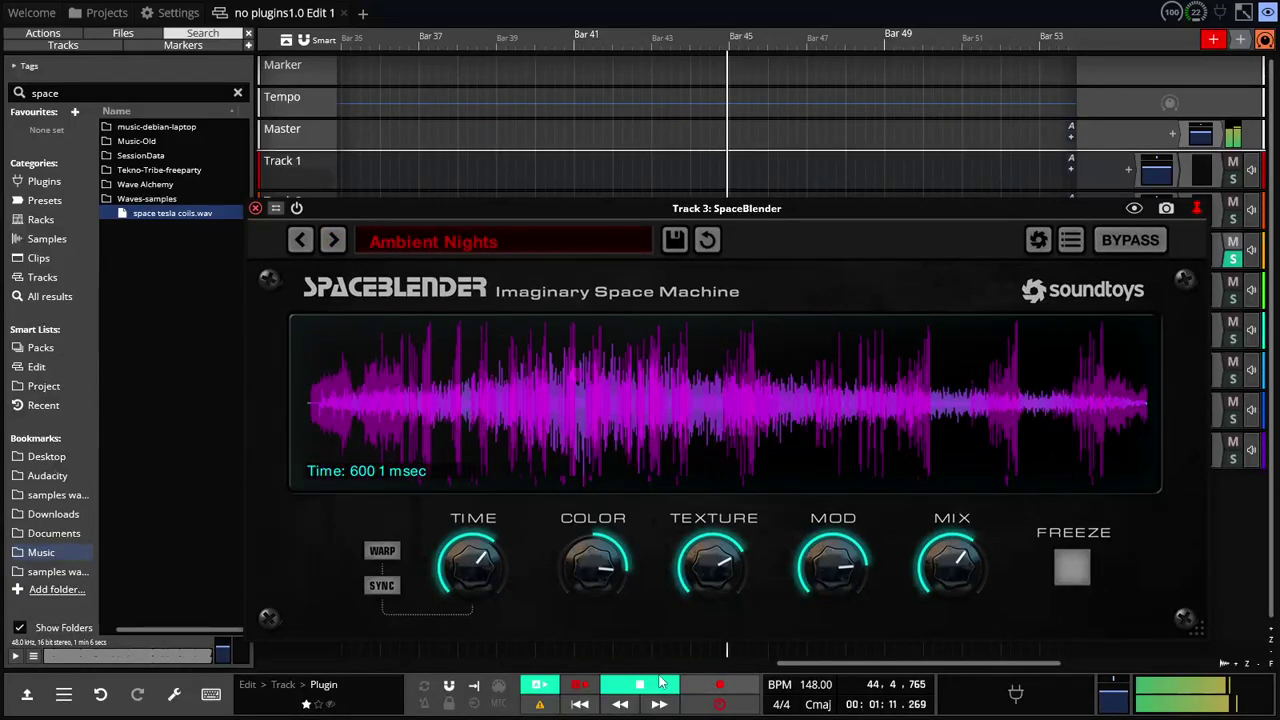
click(578, 705)
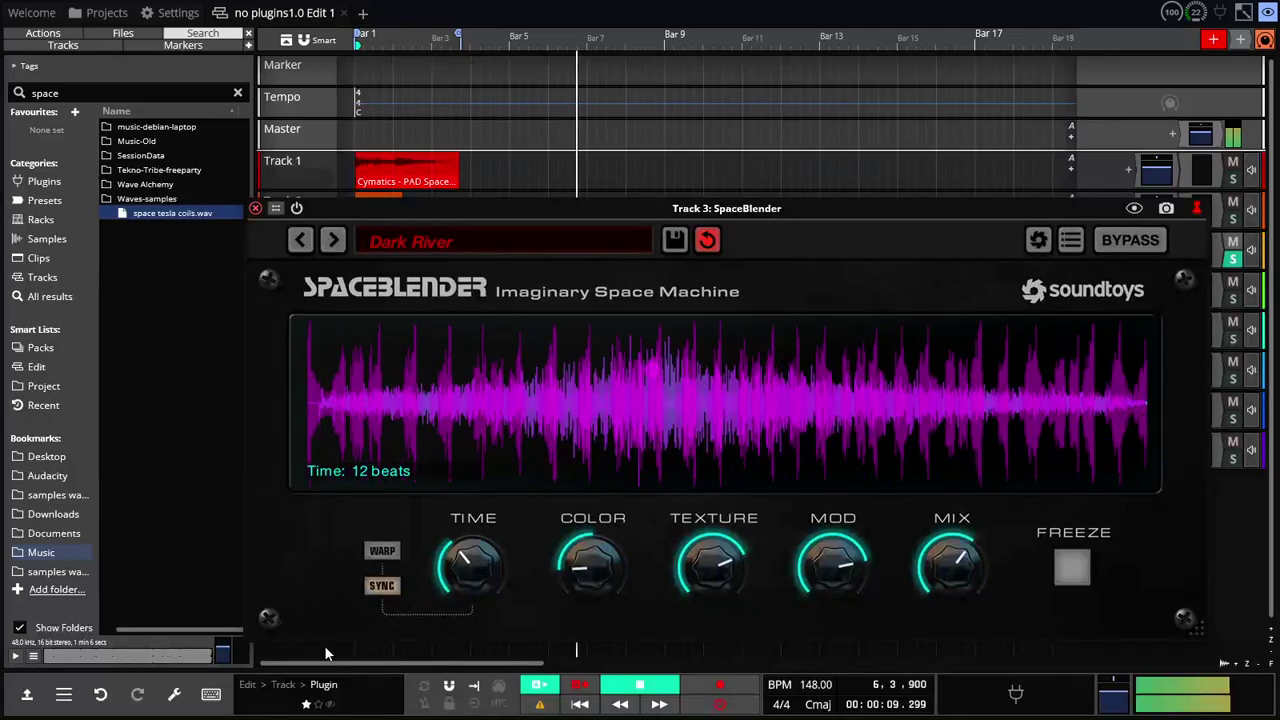
Load Freeze This Wasteland and reshape it with Warp on, higher Mod, lower Color, Time at 1571 msec, and an early envelope peak
click(331, 241)
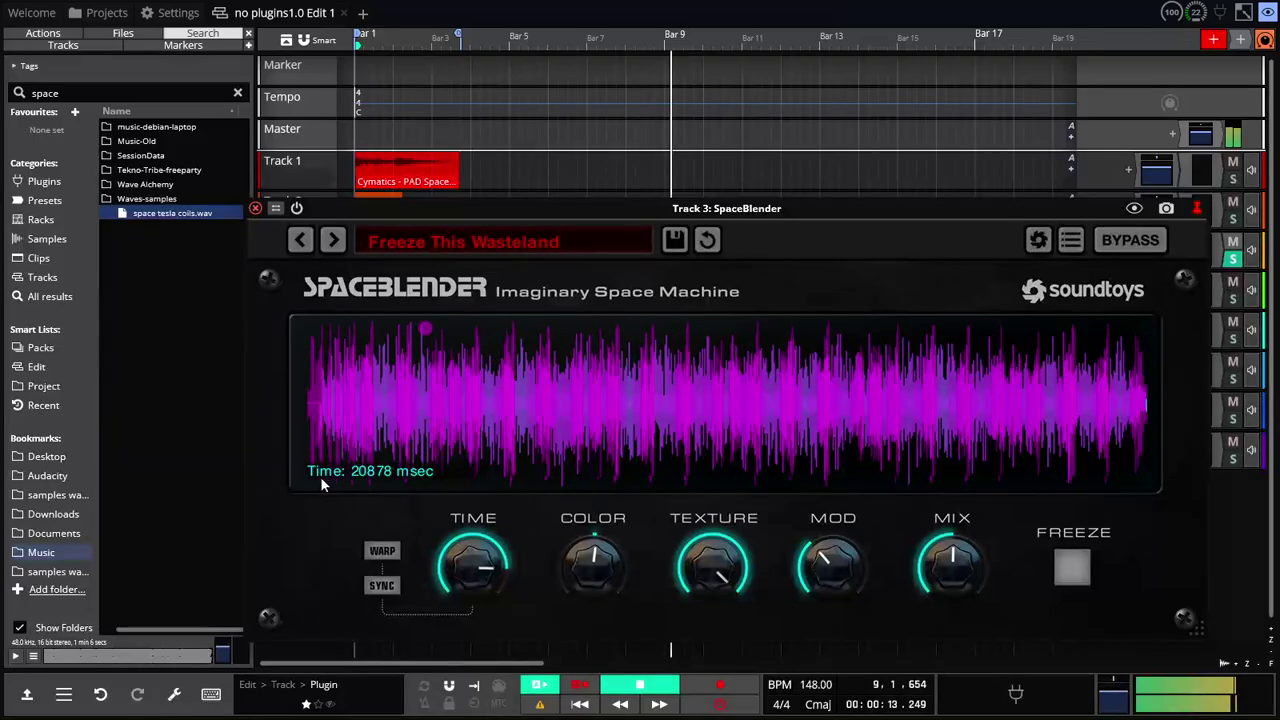
click(378, 549)
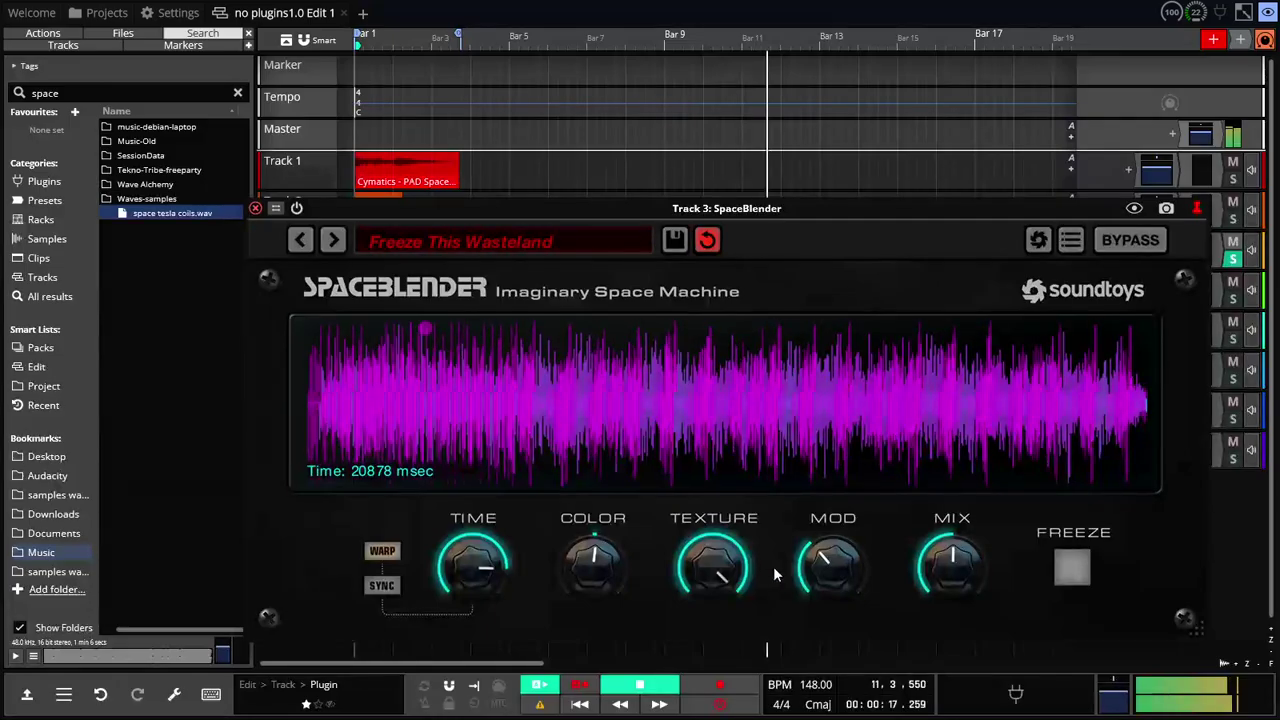
drag(830, 566, 840, 537)
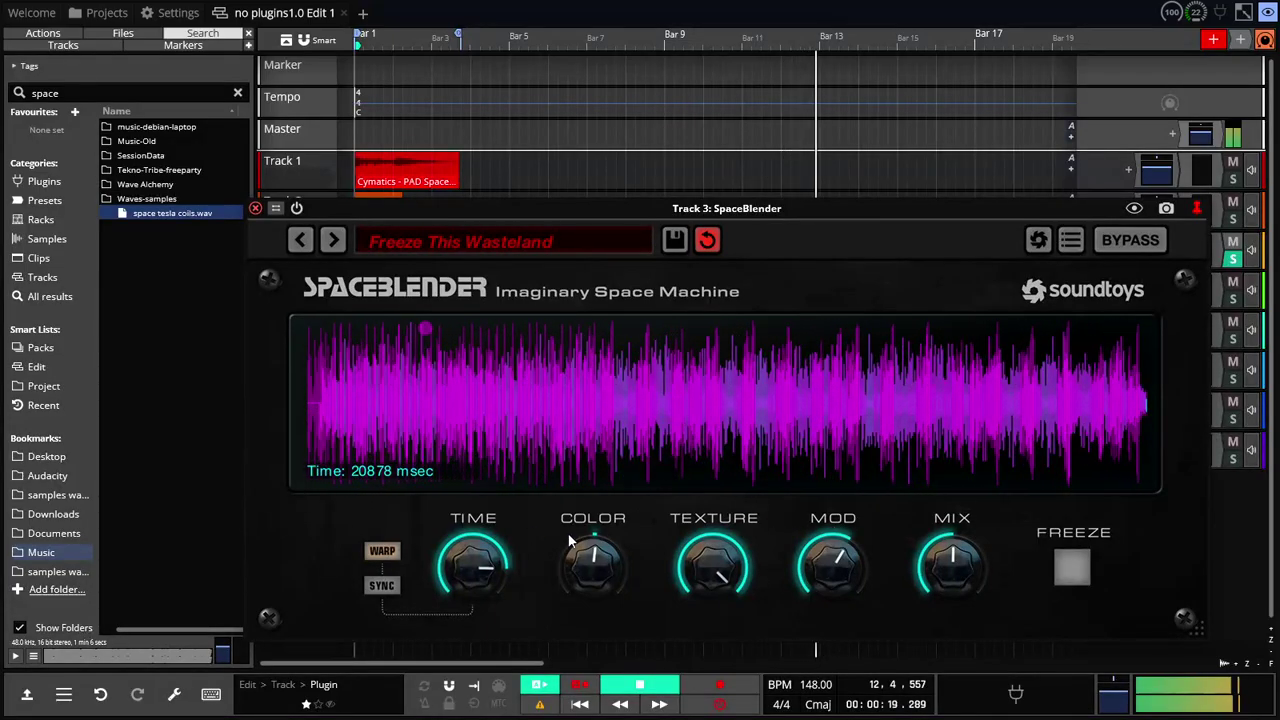
drag(586, 571, 567, 588)
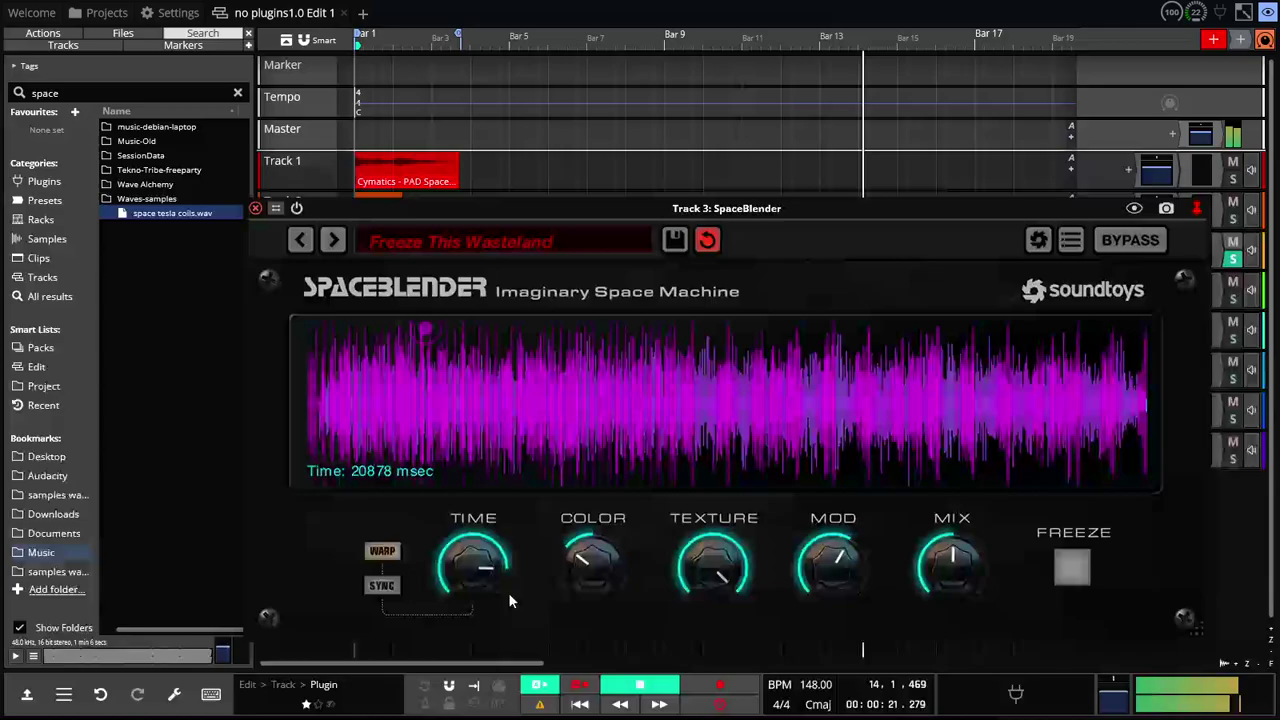
drag(474, 582, 445, 641)
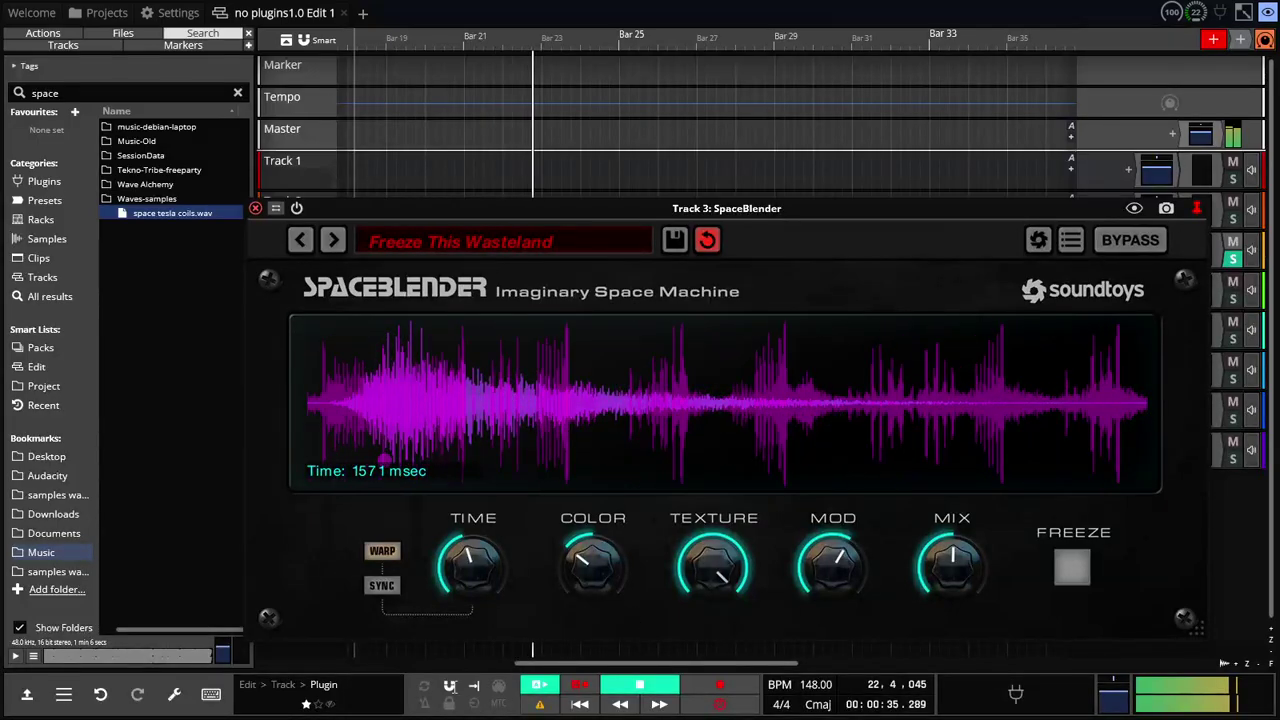
Audition Half Minute Waltz, and replay Slow Build from the start with Warp and Sync on at 9 beats
click(333, 241)
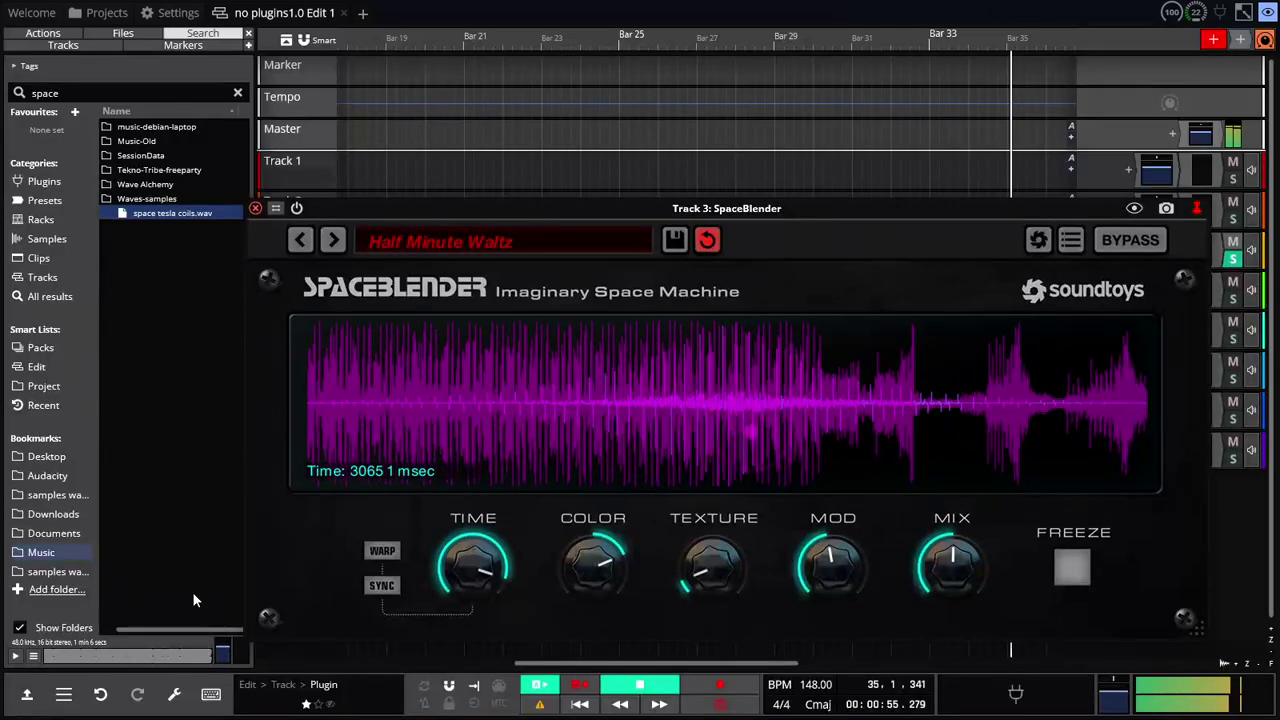
click(333, 240)
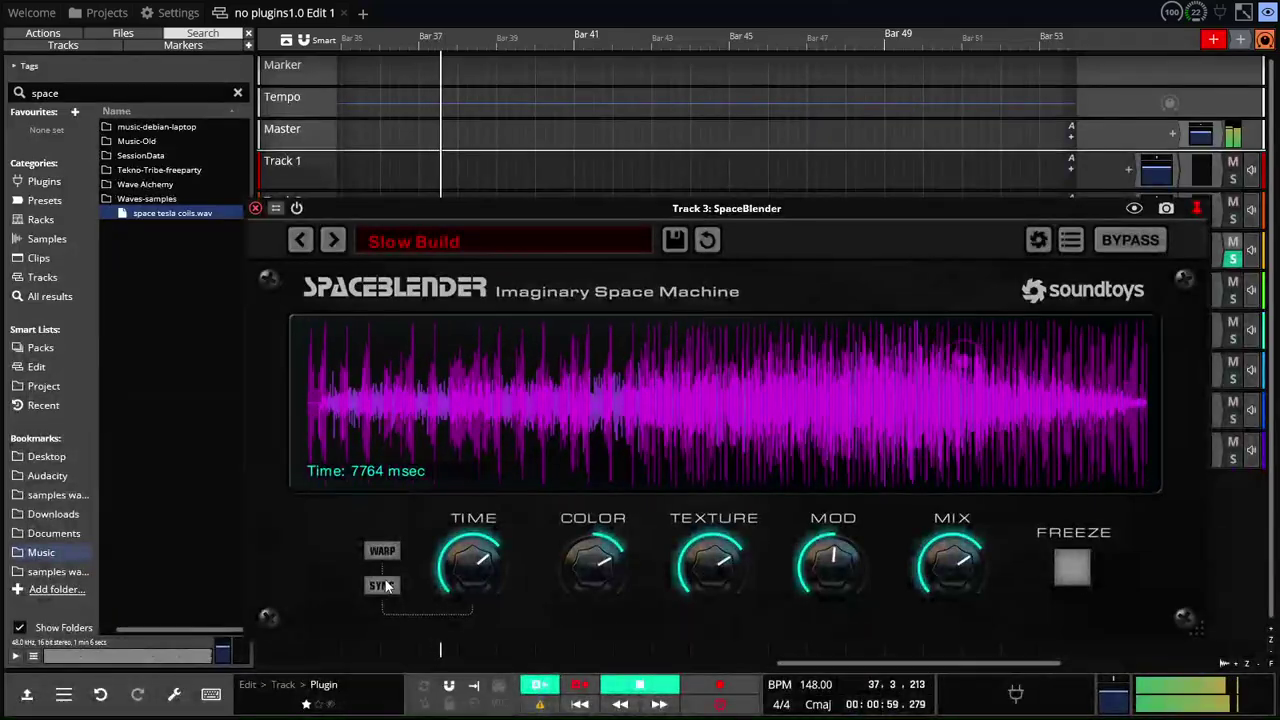
click(381, 585)
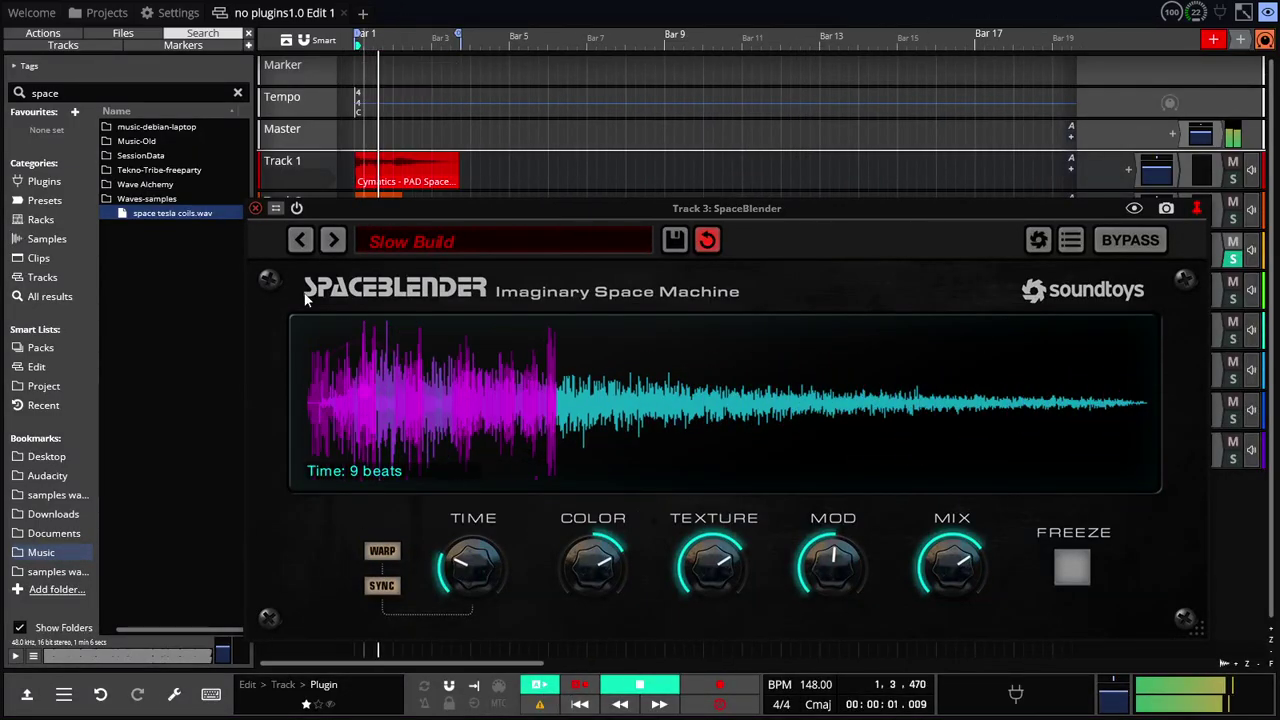
Audition Slow Leader, Space Capsule with Warp and Sync on at 32 beats, and Splinters Sync at 16 beats
click(336, 240)
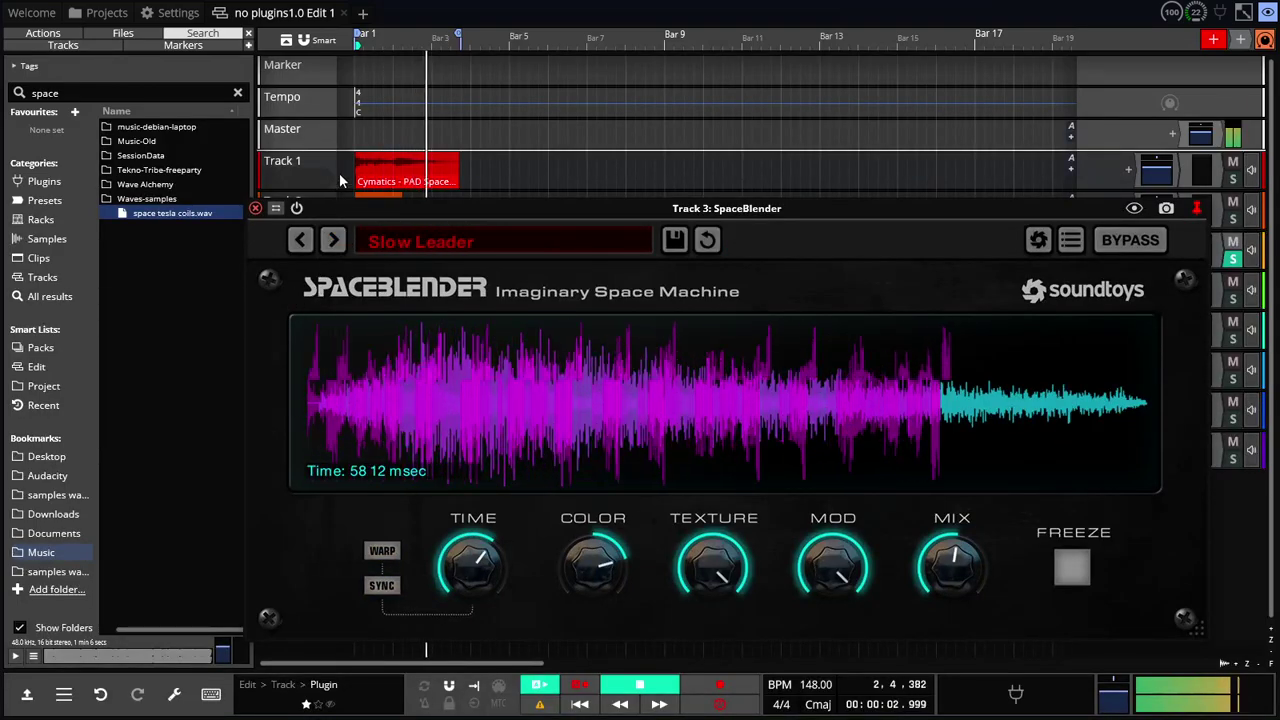
click(334, 241)
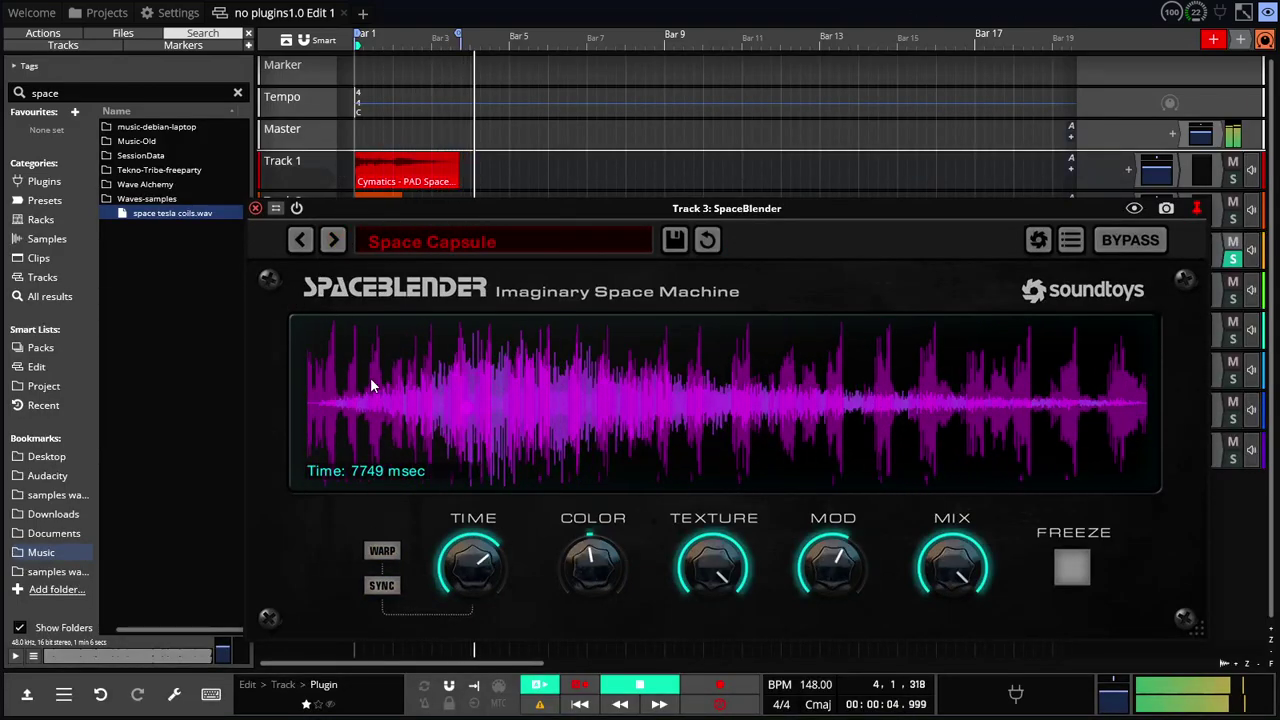
click(382, 585)
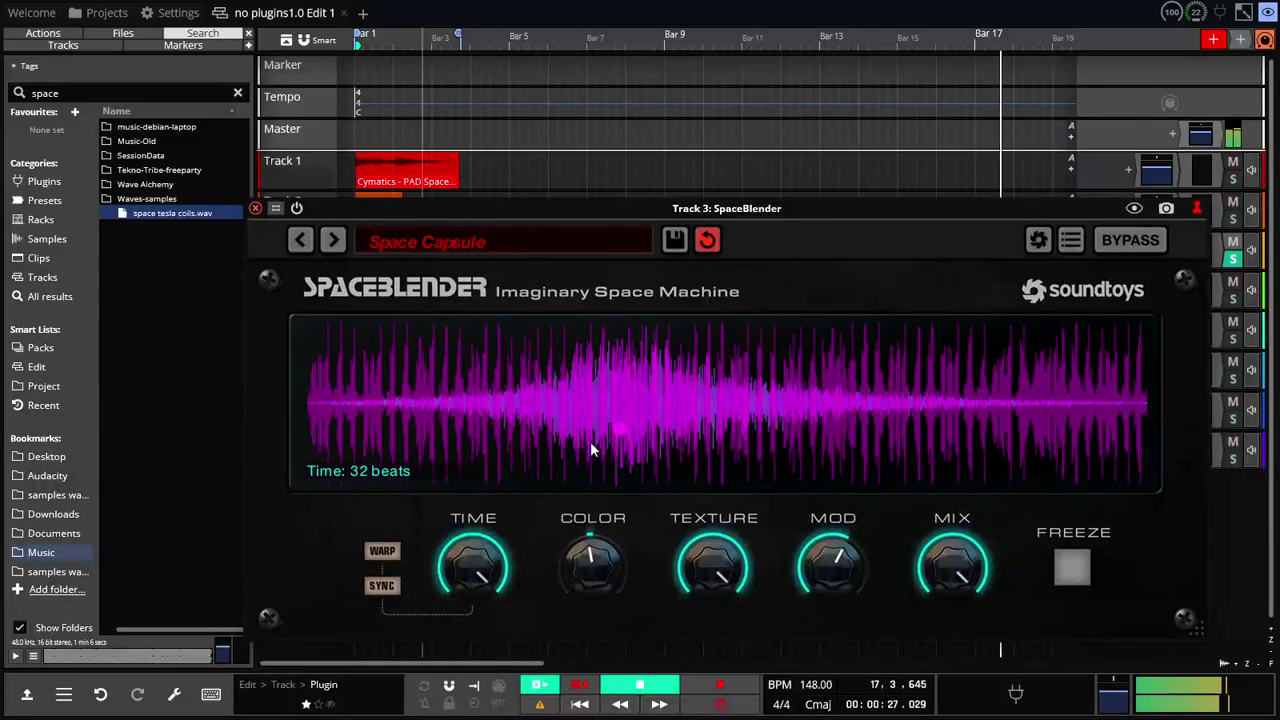
click(333, 240)
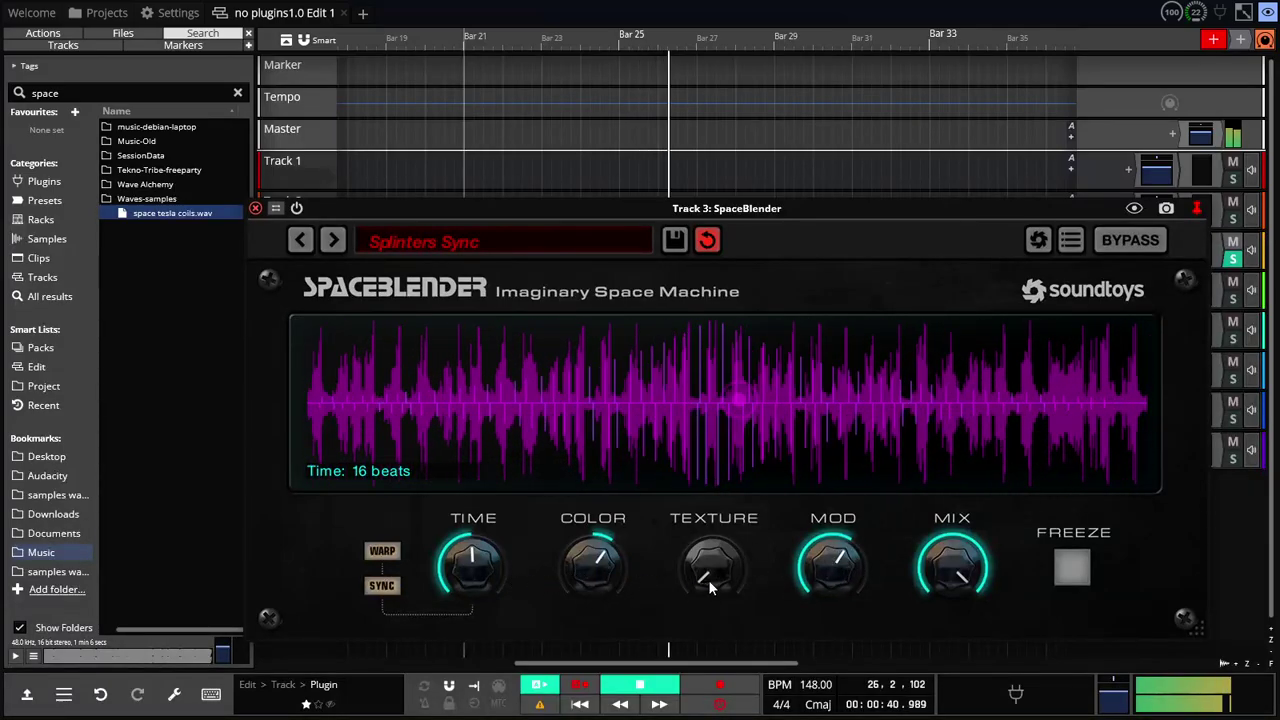
Raise Texture and set Time to 12 beats on Splinters Sync, and replay Suspended Animation from the start with Warp and Sync on at 32 beats
drag(708, 579, 732, 400)
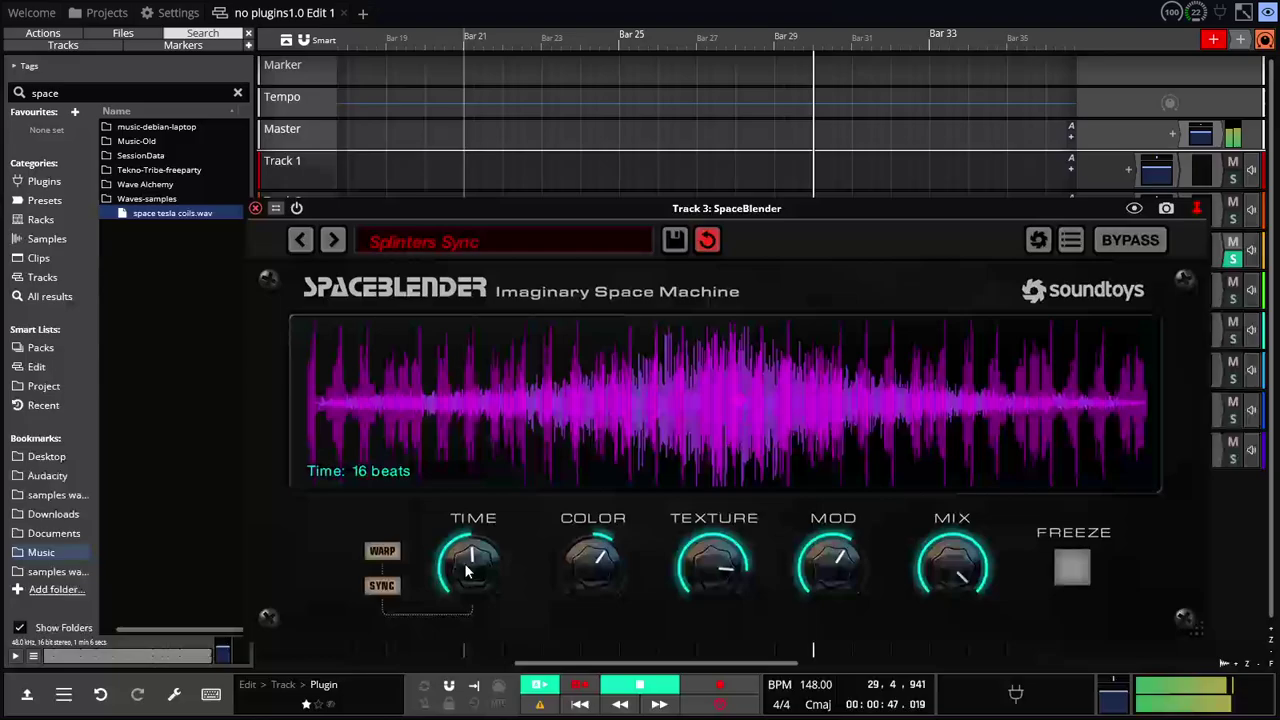
drag(471, 566, 446, 577)
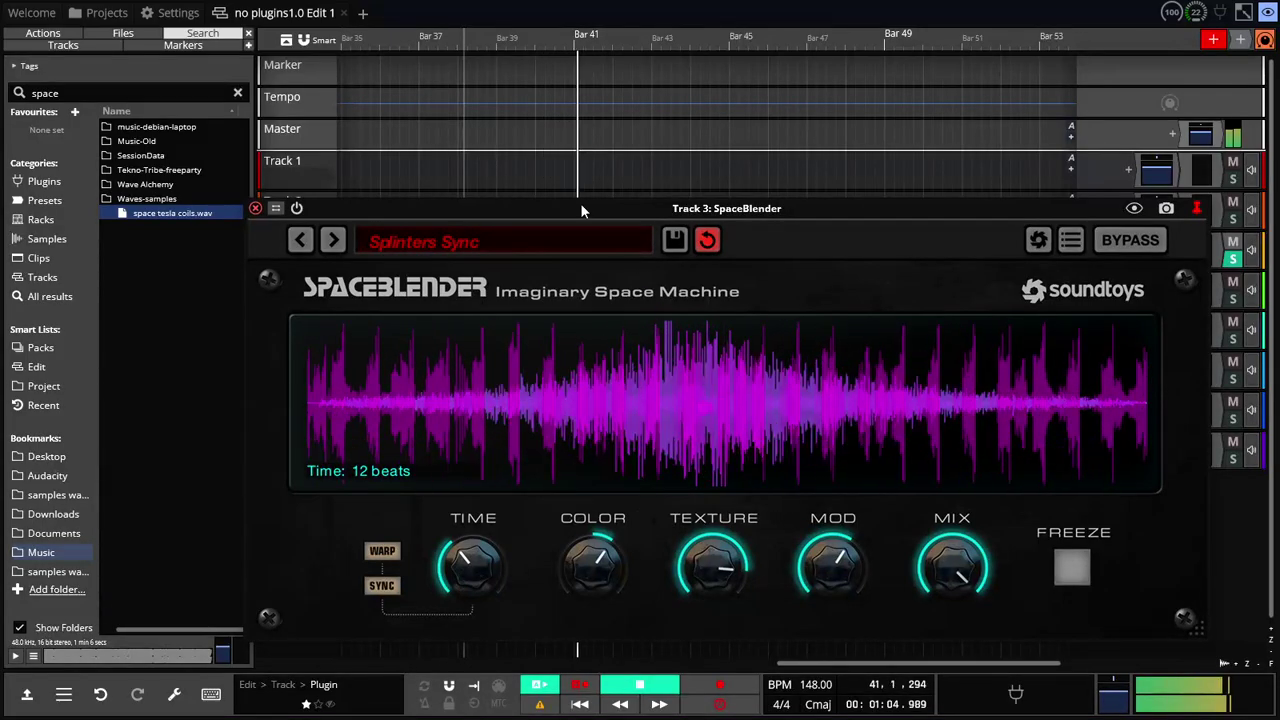
click(333, 240)
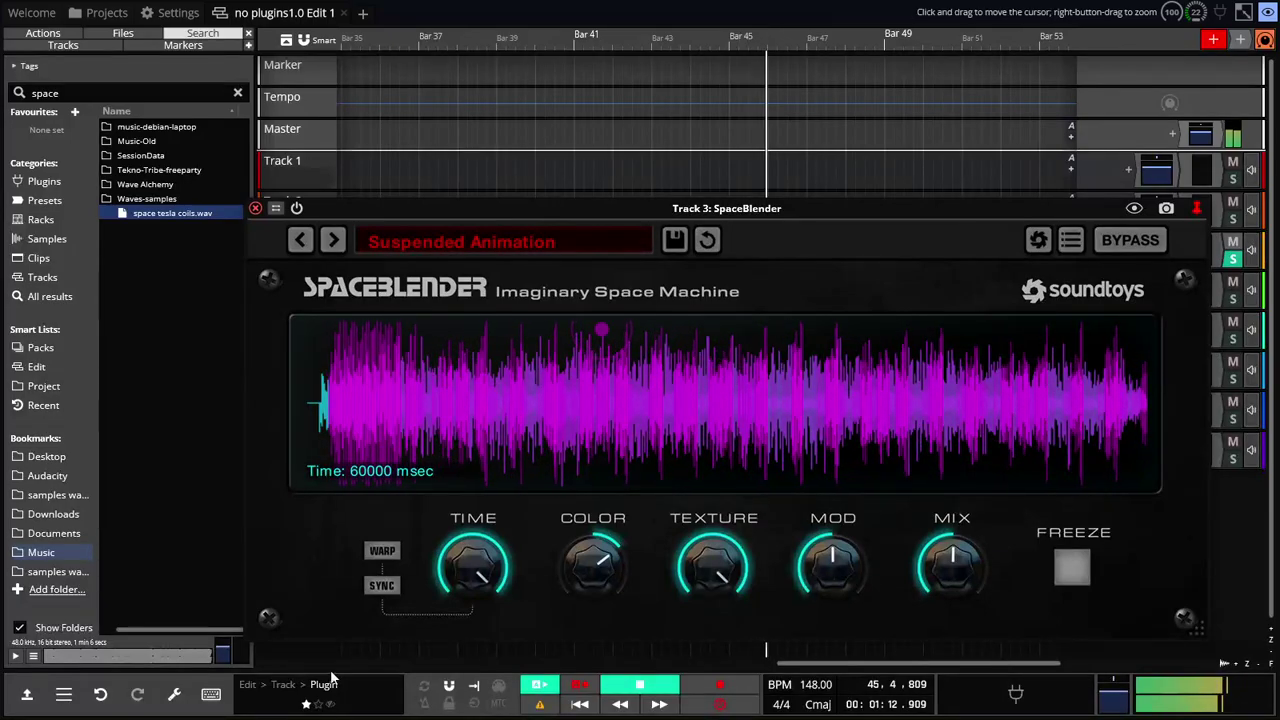
click(383, 587)
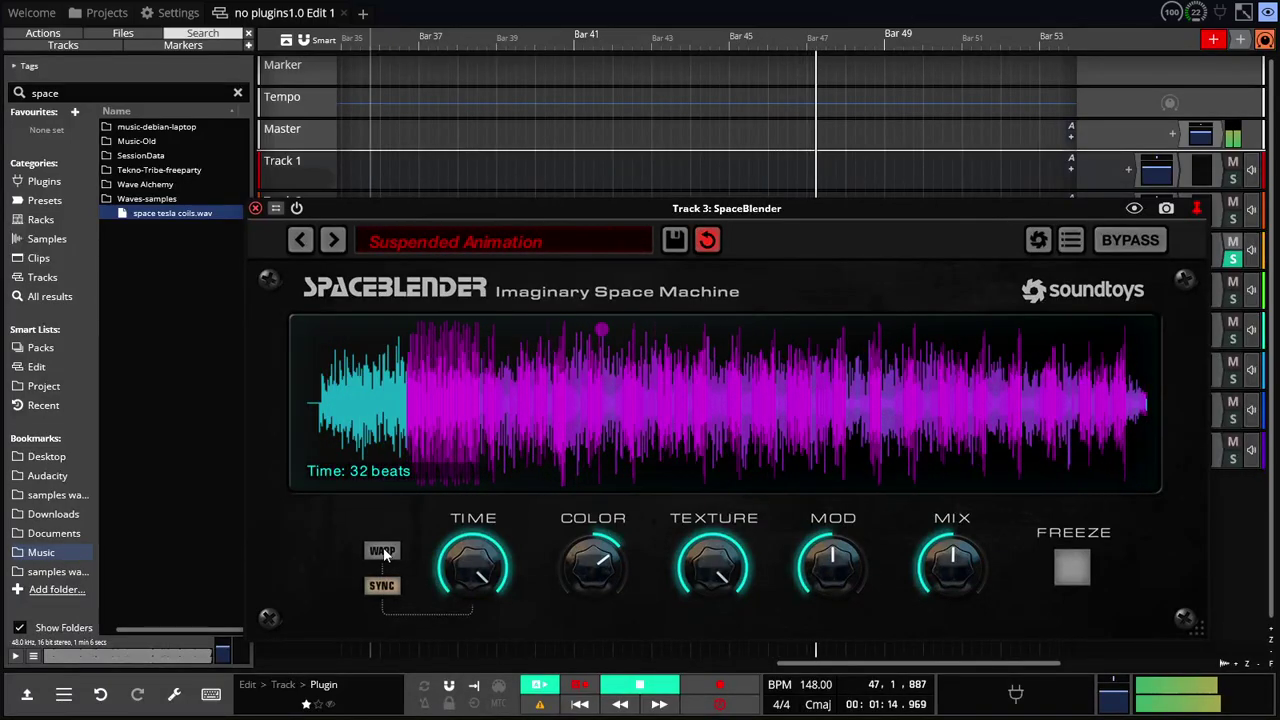
click(580, 704)
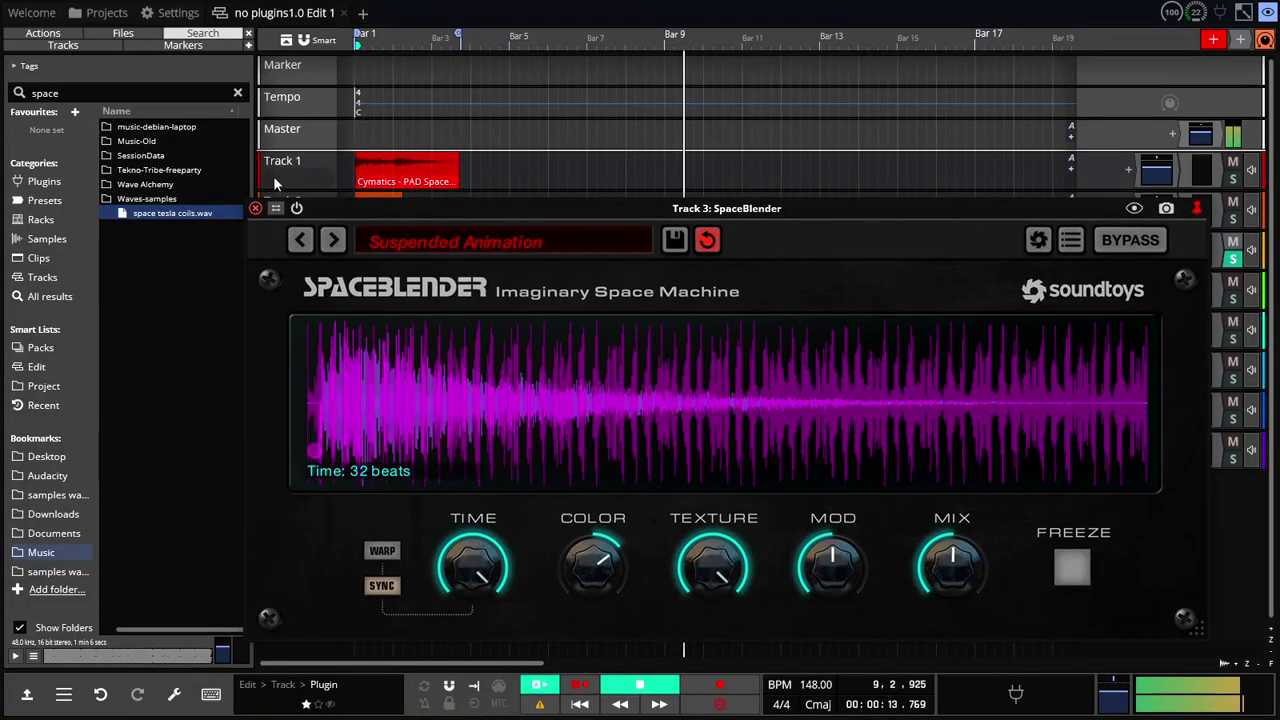
Audition The Wonder with Warp and Sync on at 8 beats and Freeze engaged
click(334, 240)
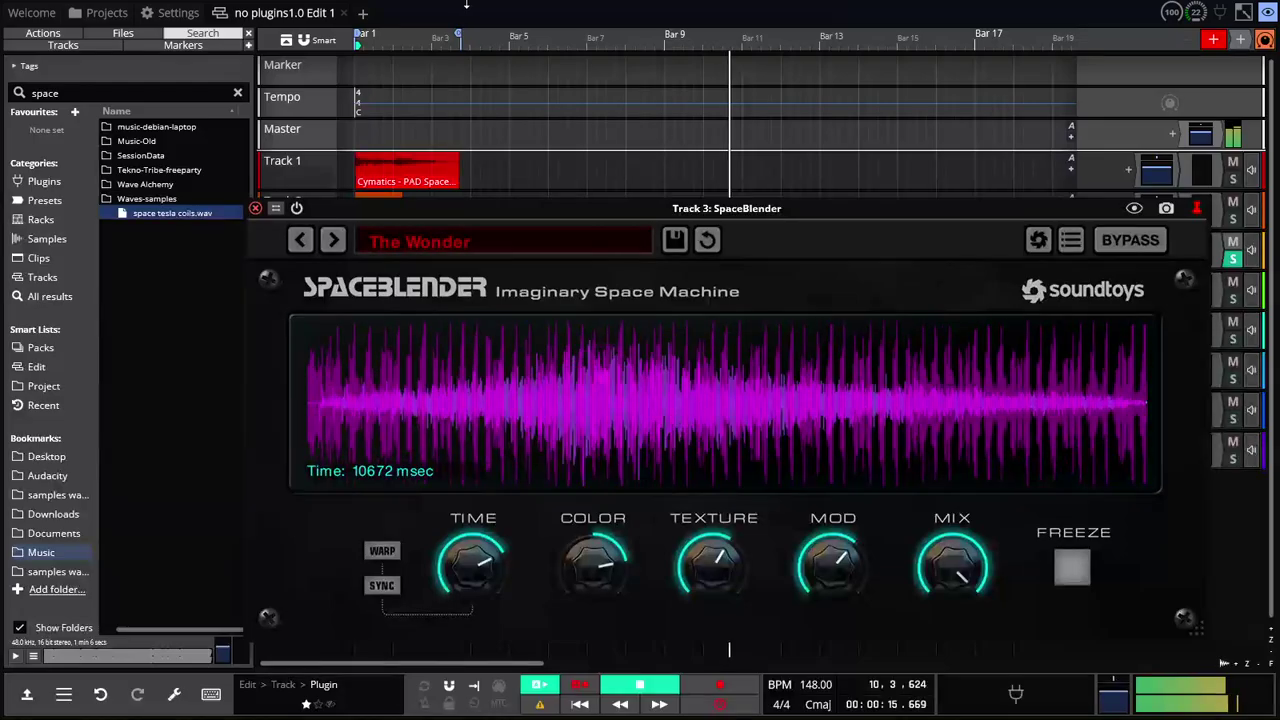
click(383, 558)
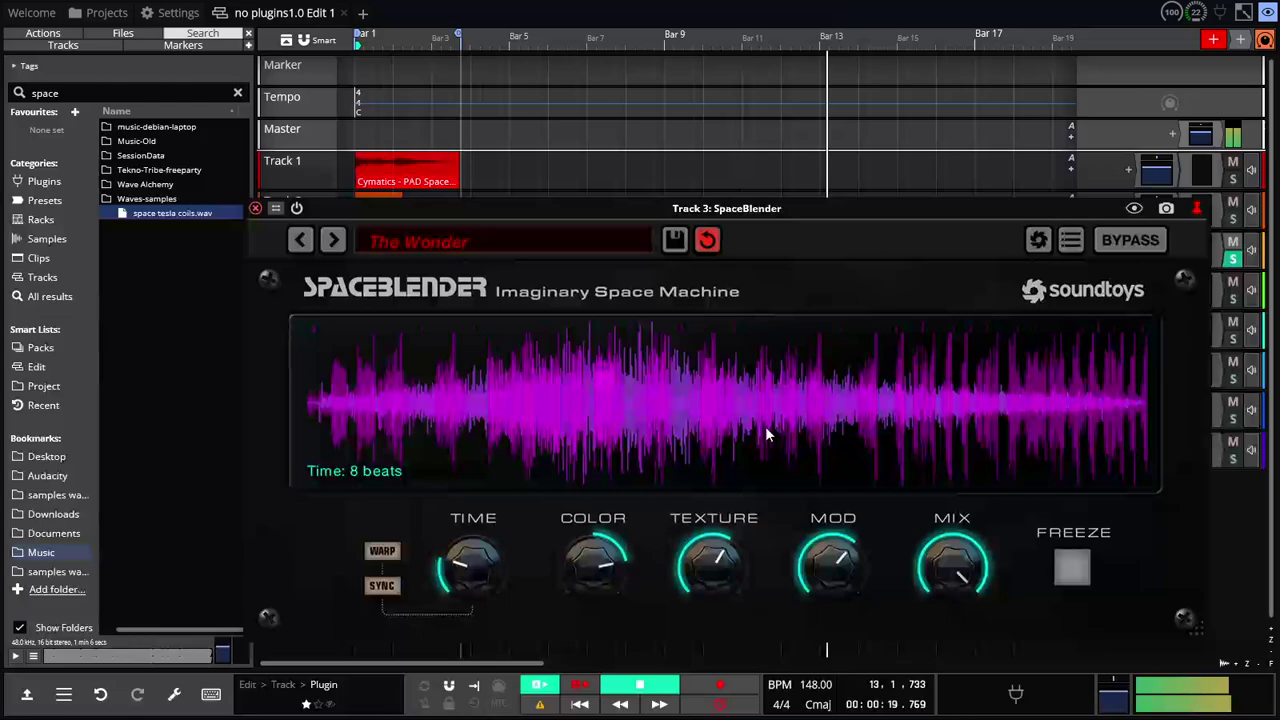
click(1071, 565)
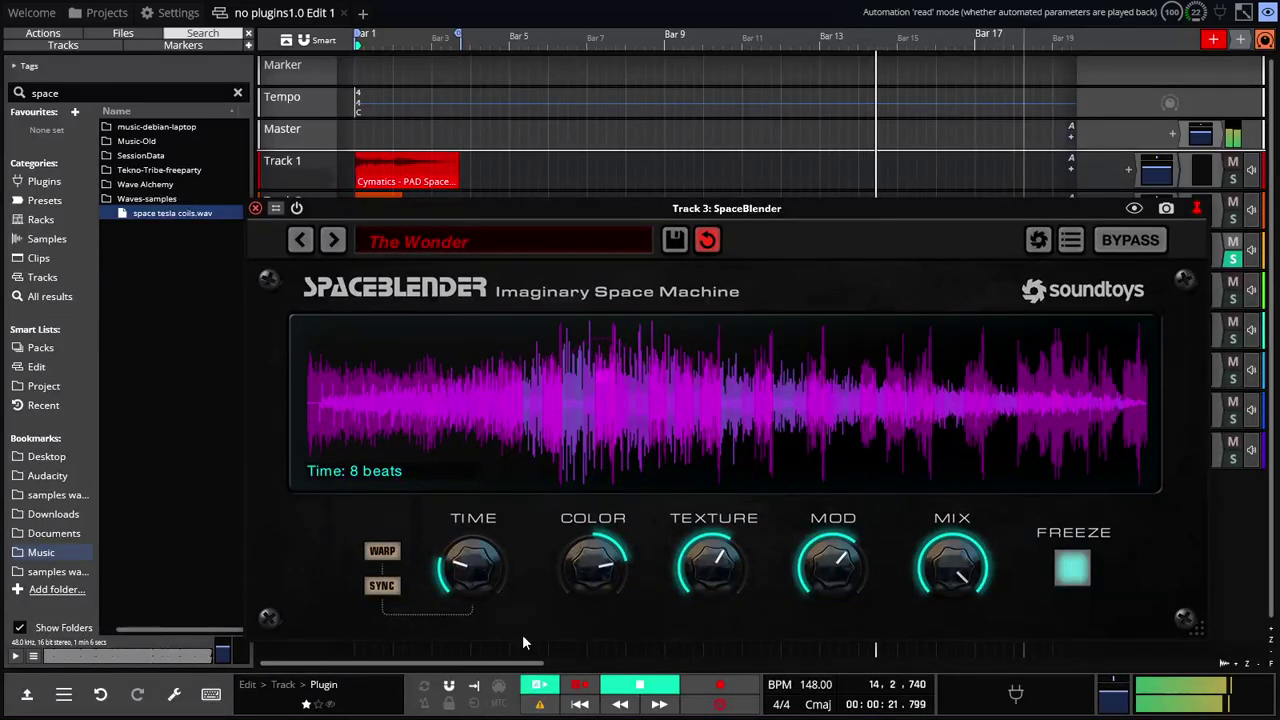
Audition Time Divisions, and Dark Wave with Warp and Sync on at 4 beats and an earlier envelope peak
click(334, 245)
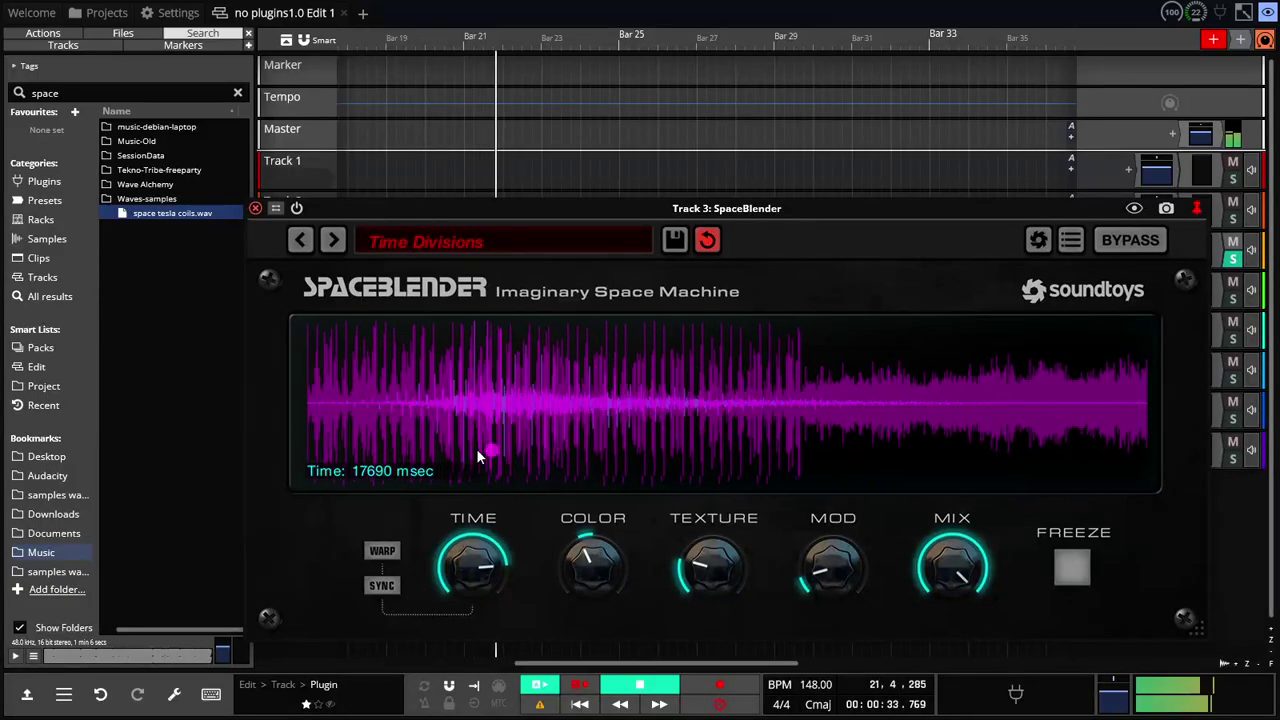
click(334, 240)
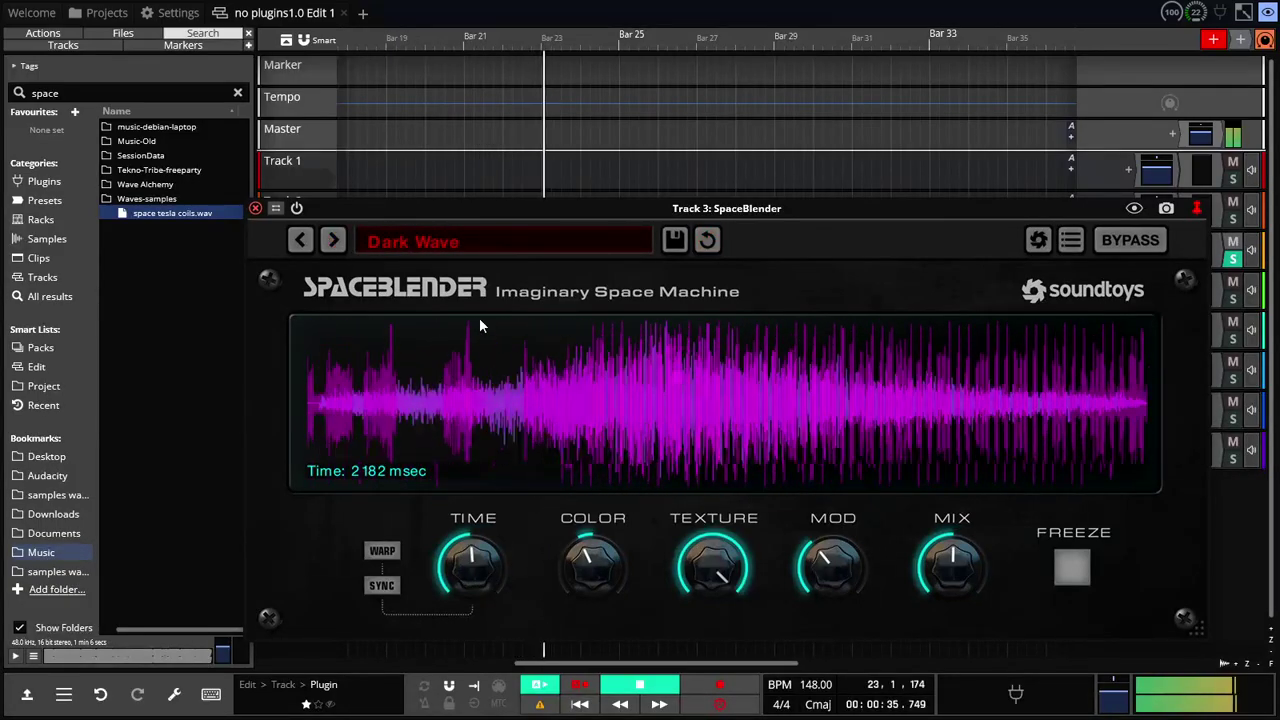
click(381, 586)
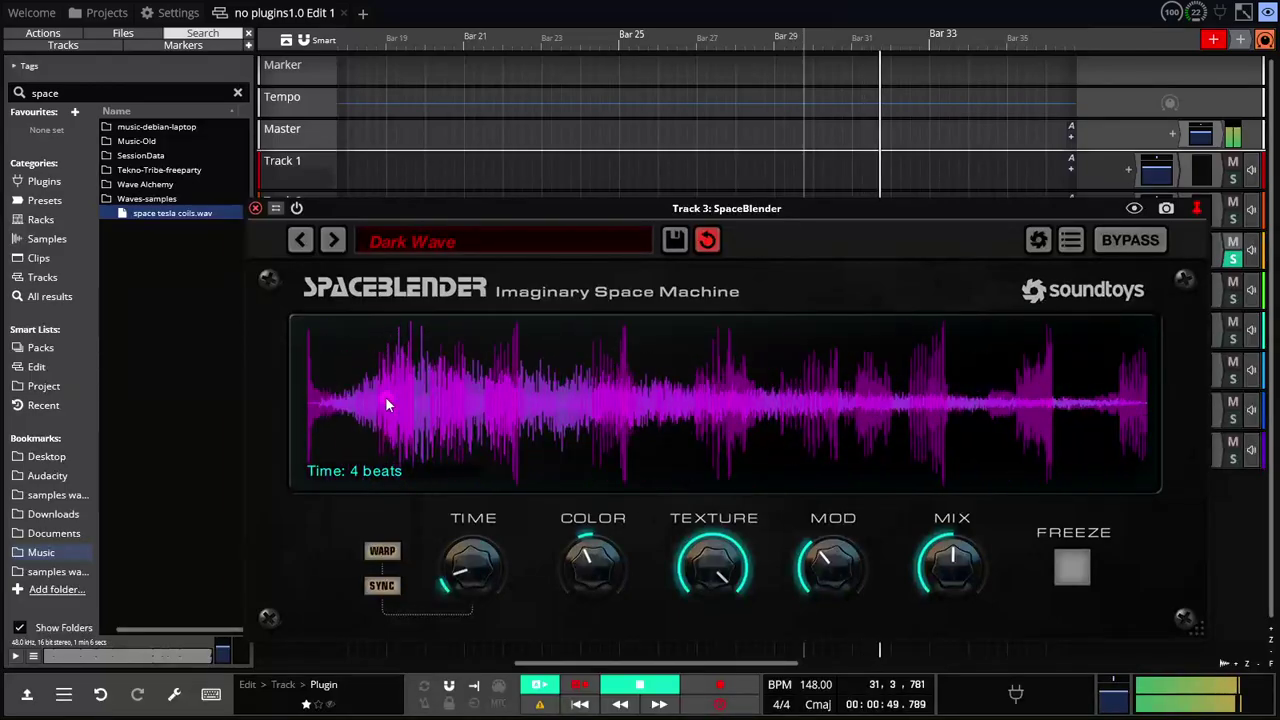
mouse_move(458, 575)
mouse_down()
mouse_move(467, 514)
mouse_move(467, 575)
mouse_up()
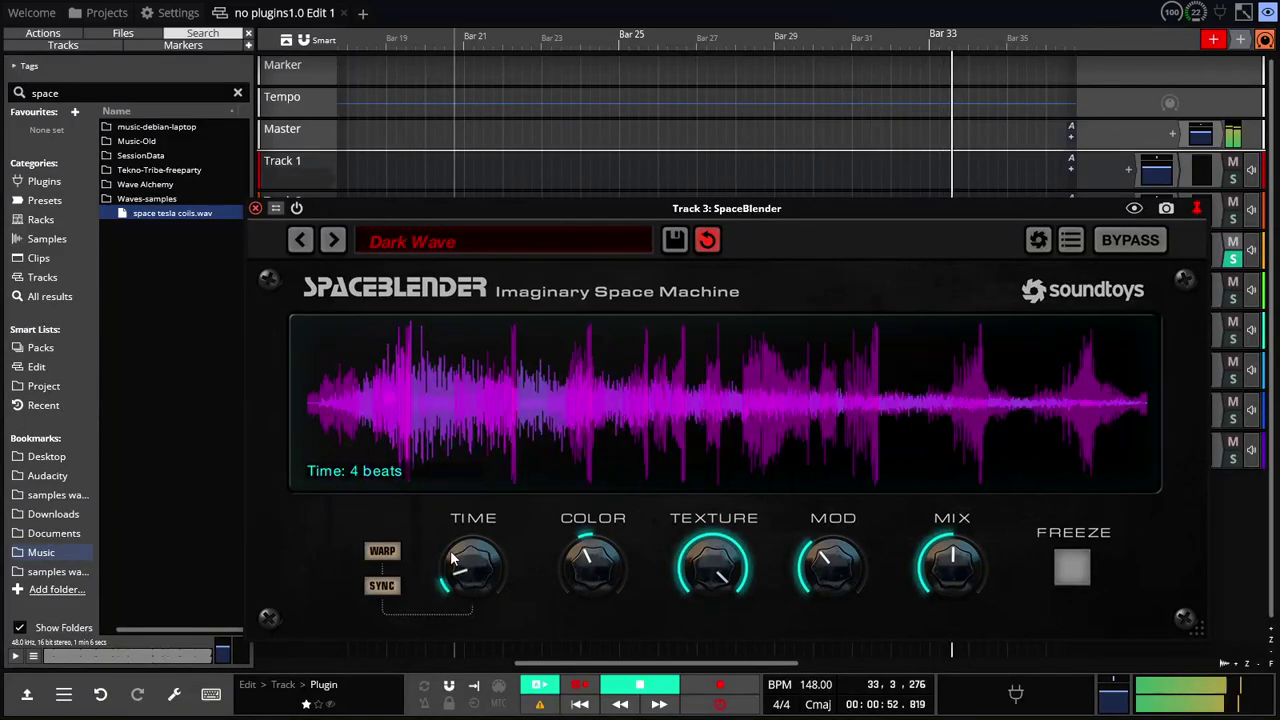
Audition First Swell, and replay Light Year Transmission from the start with Warp and Sync on at 15 beats and its envelope peak at the beginning
click(334, 240)
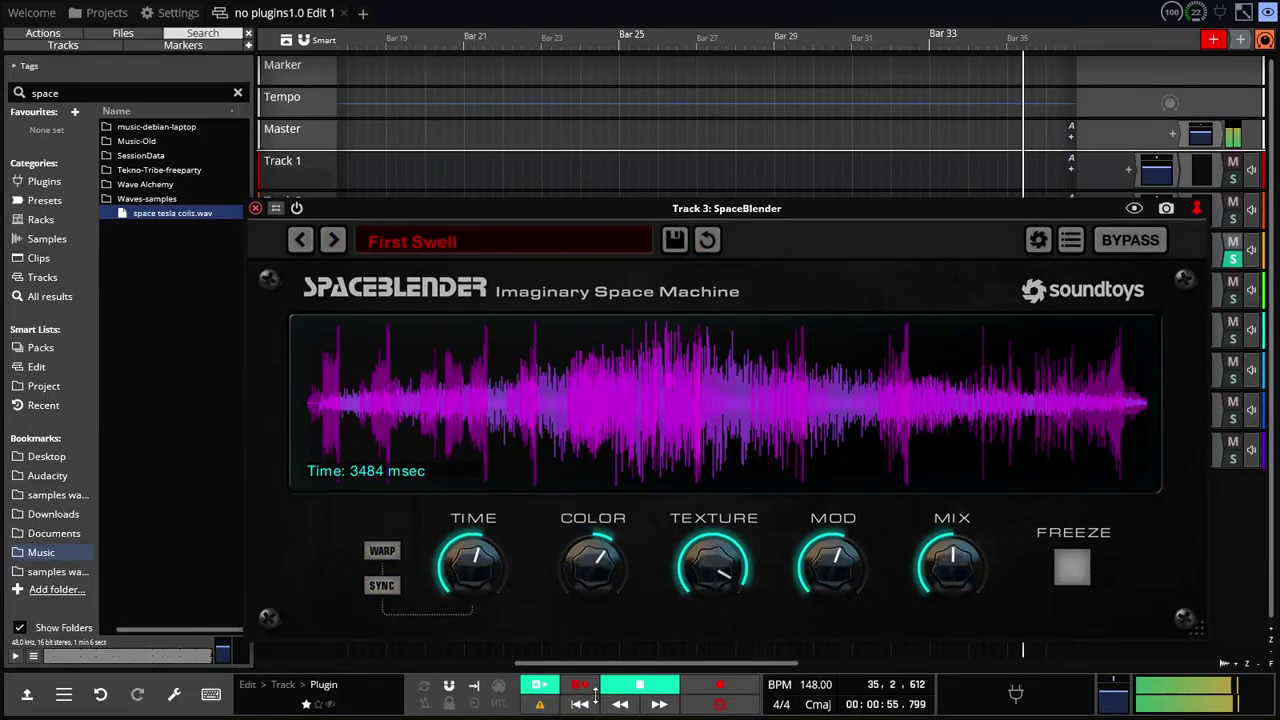
click(334, 240)
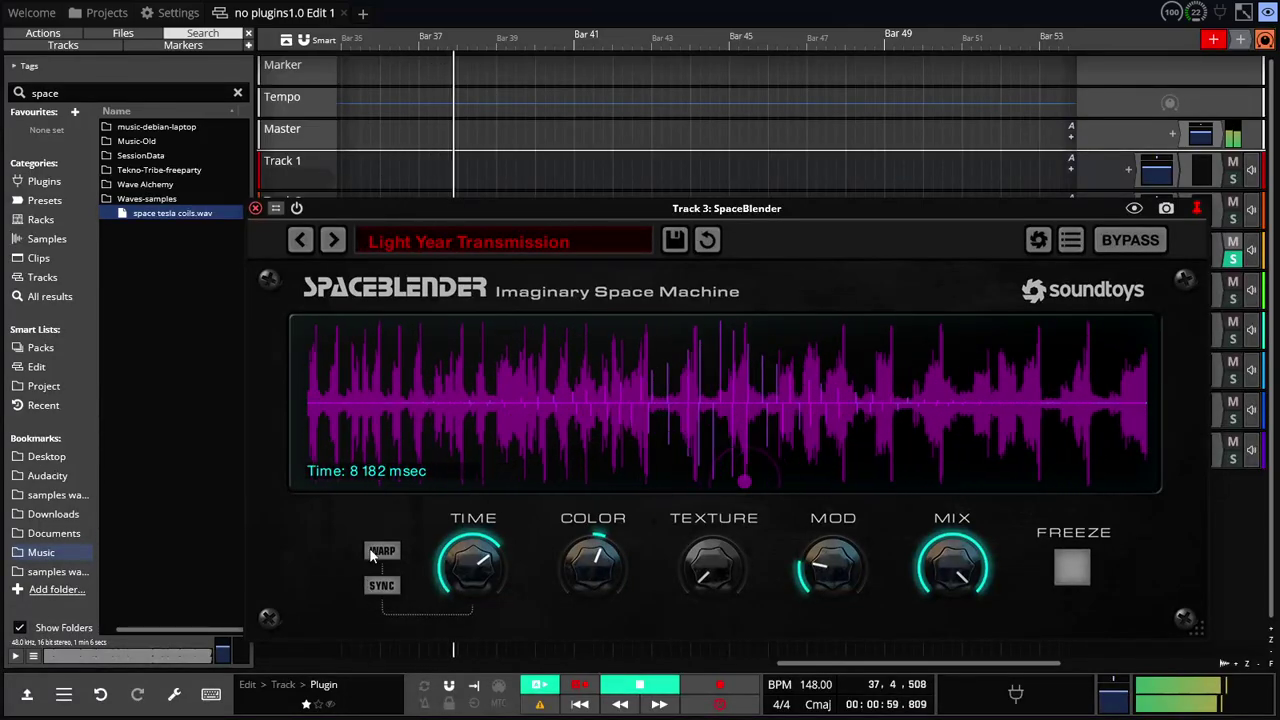
click(377, 588)
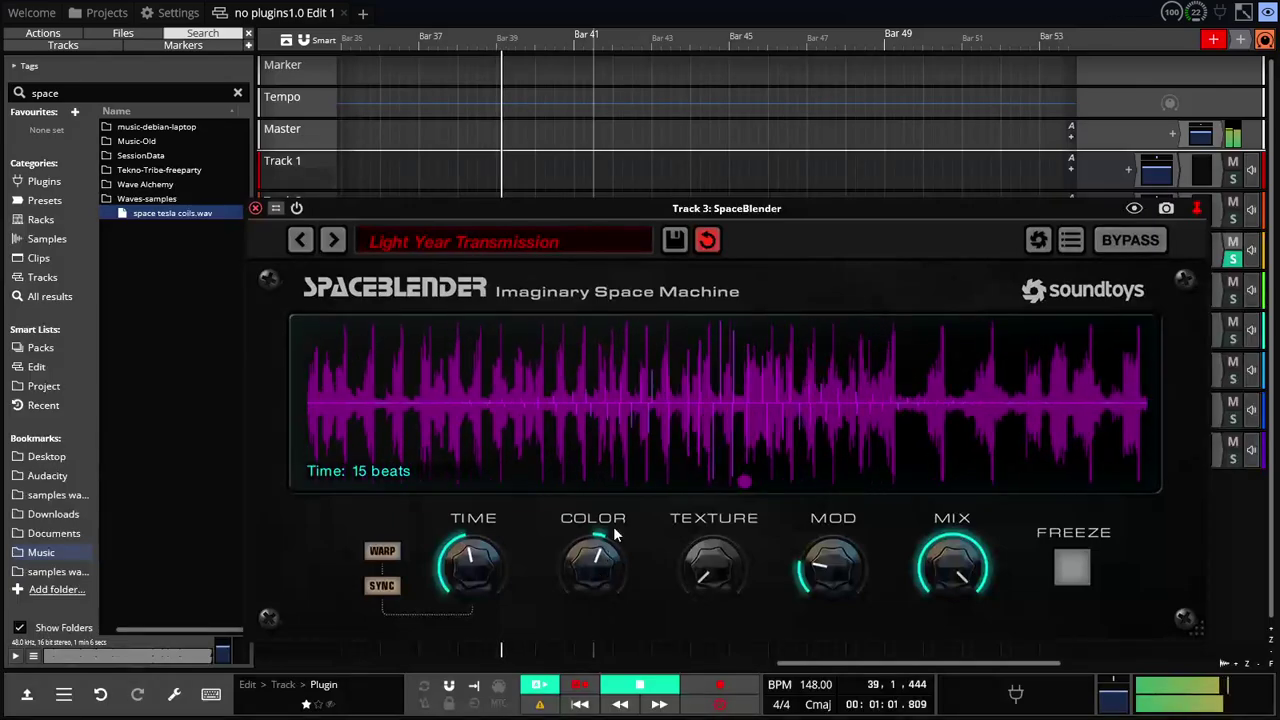
drag(747, 484, 302, 478)
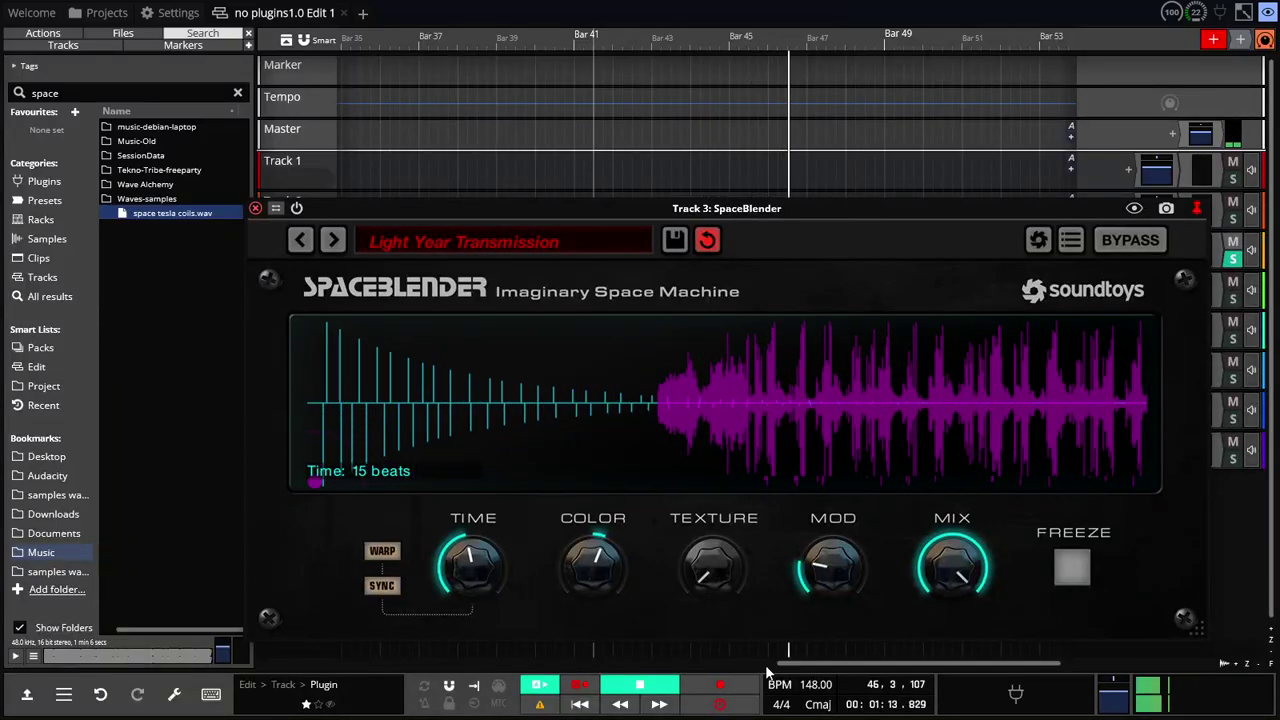
key(Home)
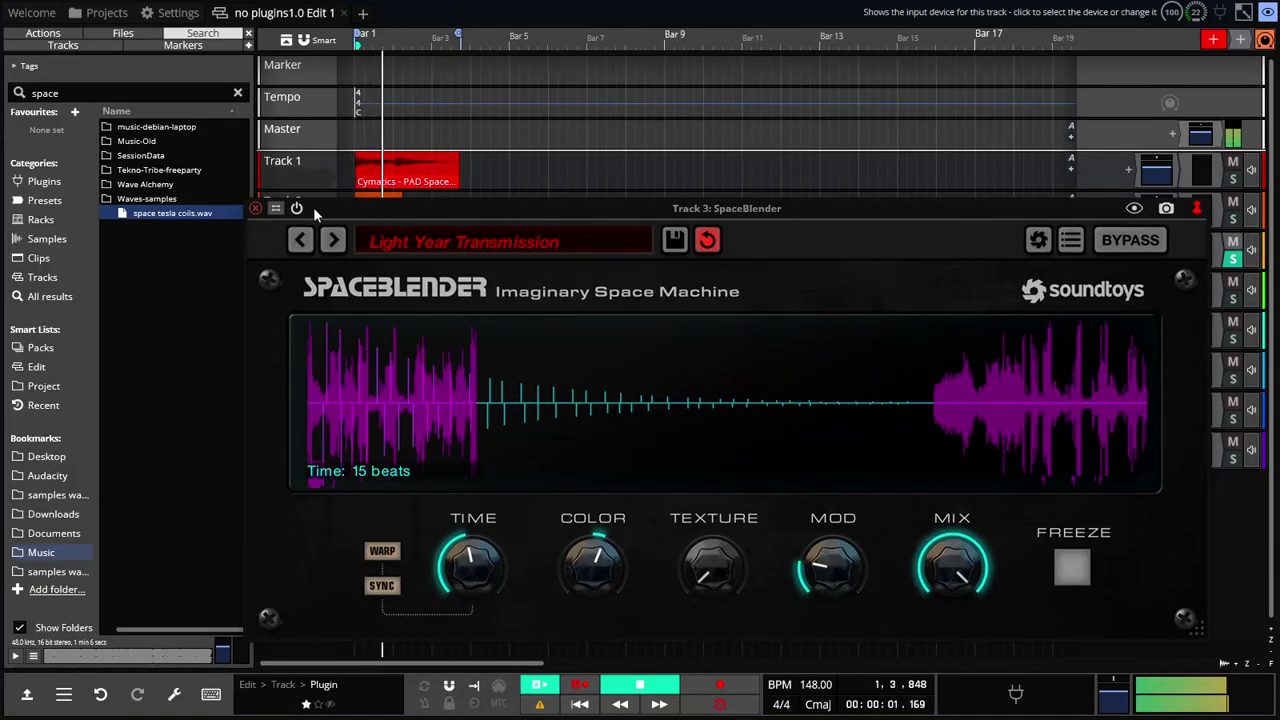
Load Long Flyby and reshape it with Warp and Sync on, higher Color and Mod, and Time at 6 beats
click(333, 240)
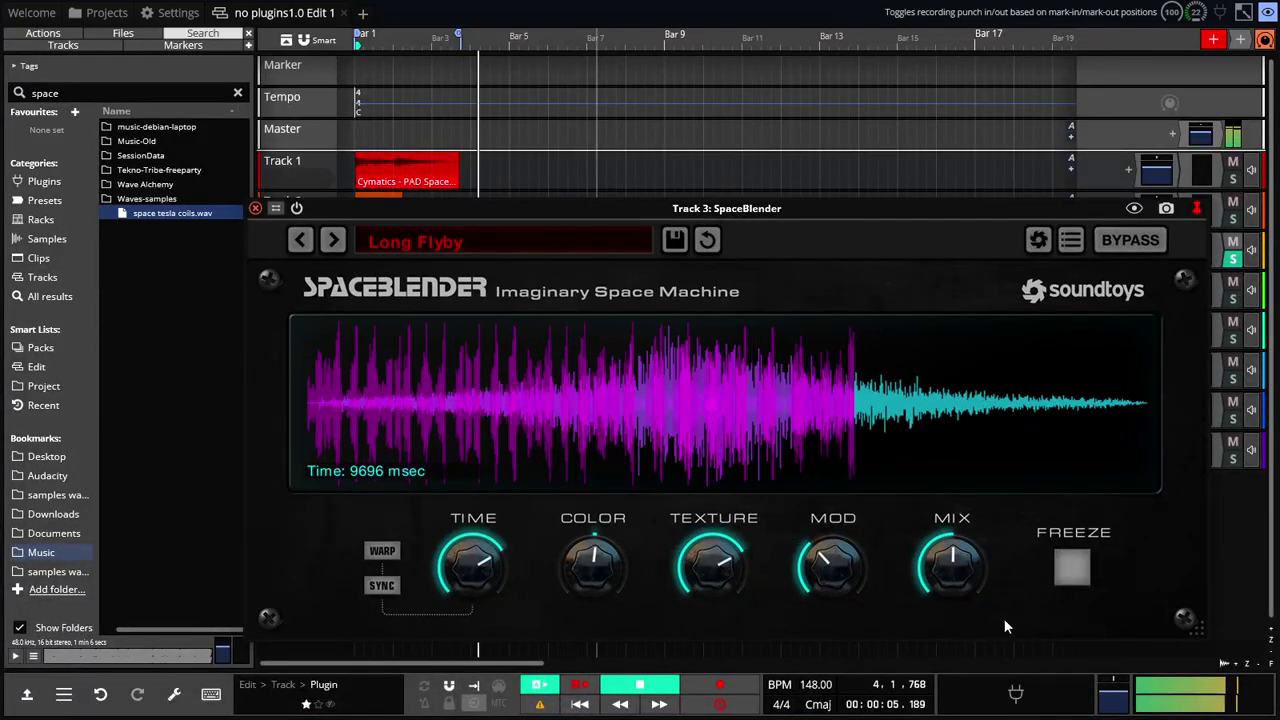
click(381, 552)
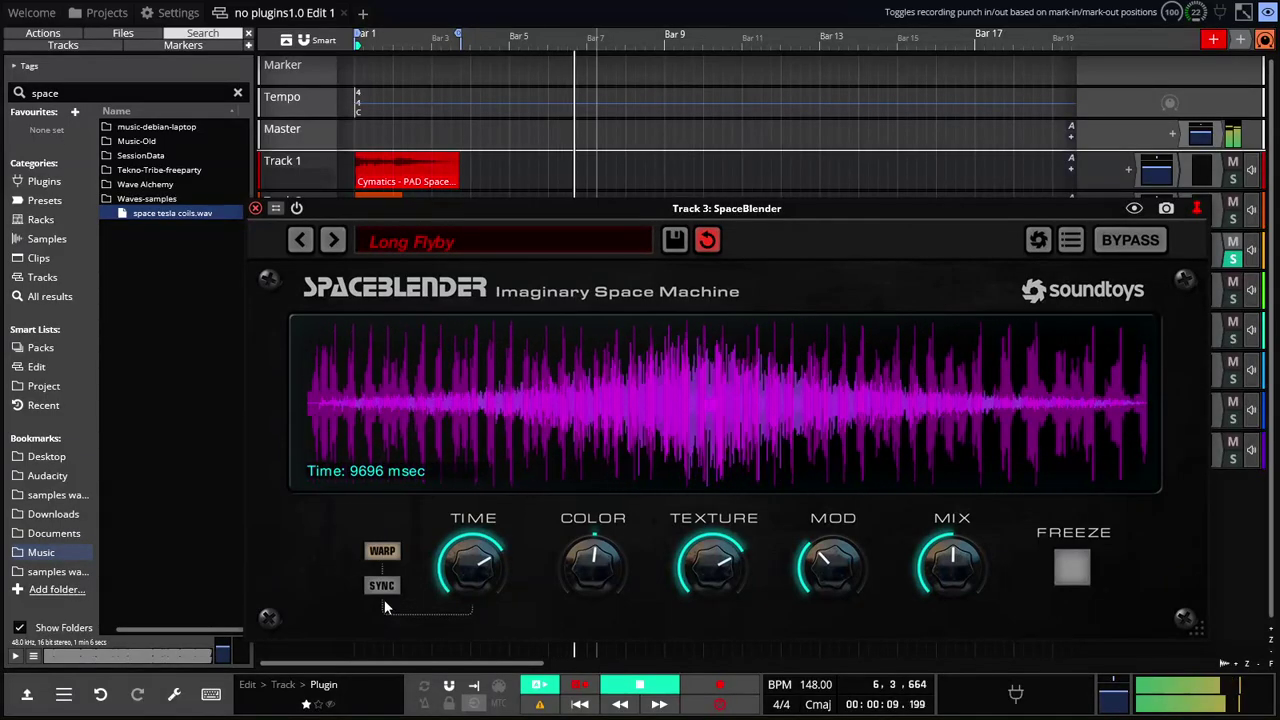
click(380, 587)
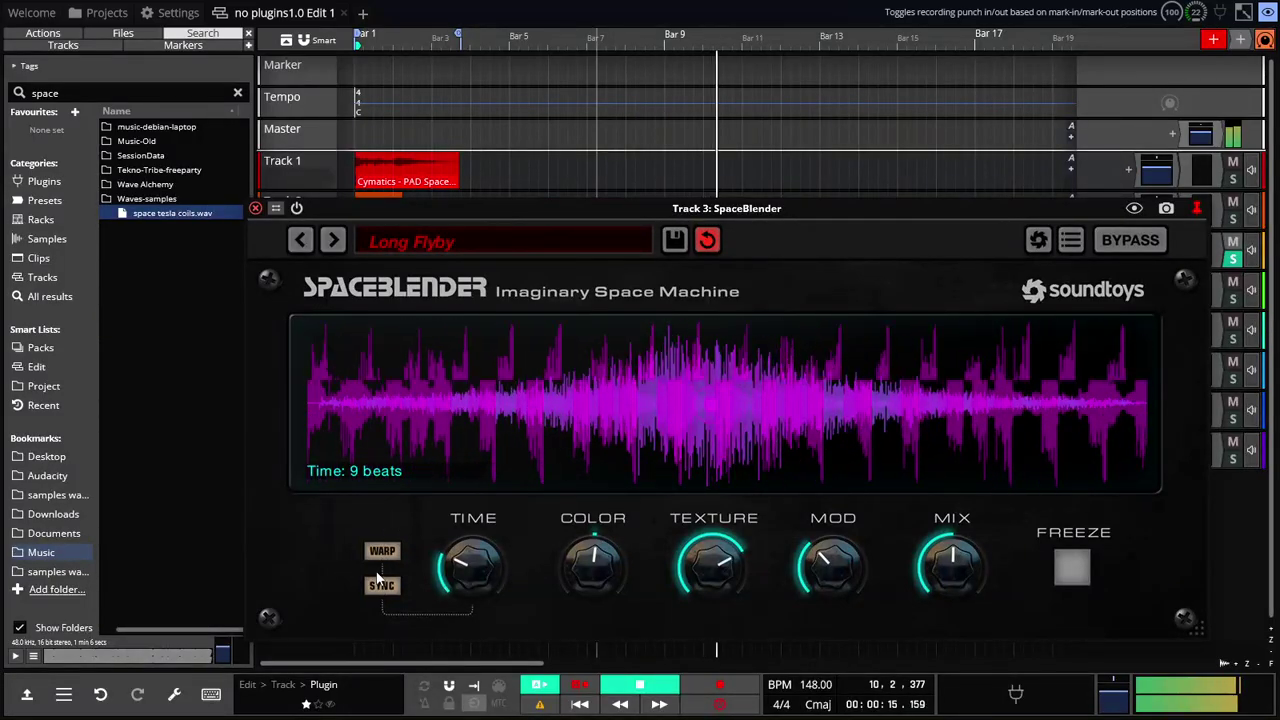
drag(593, 567, 605, 548)
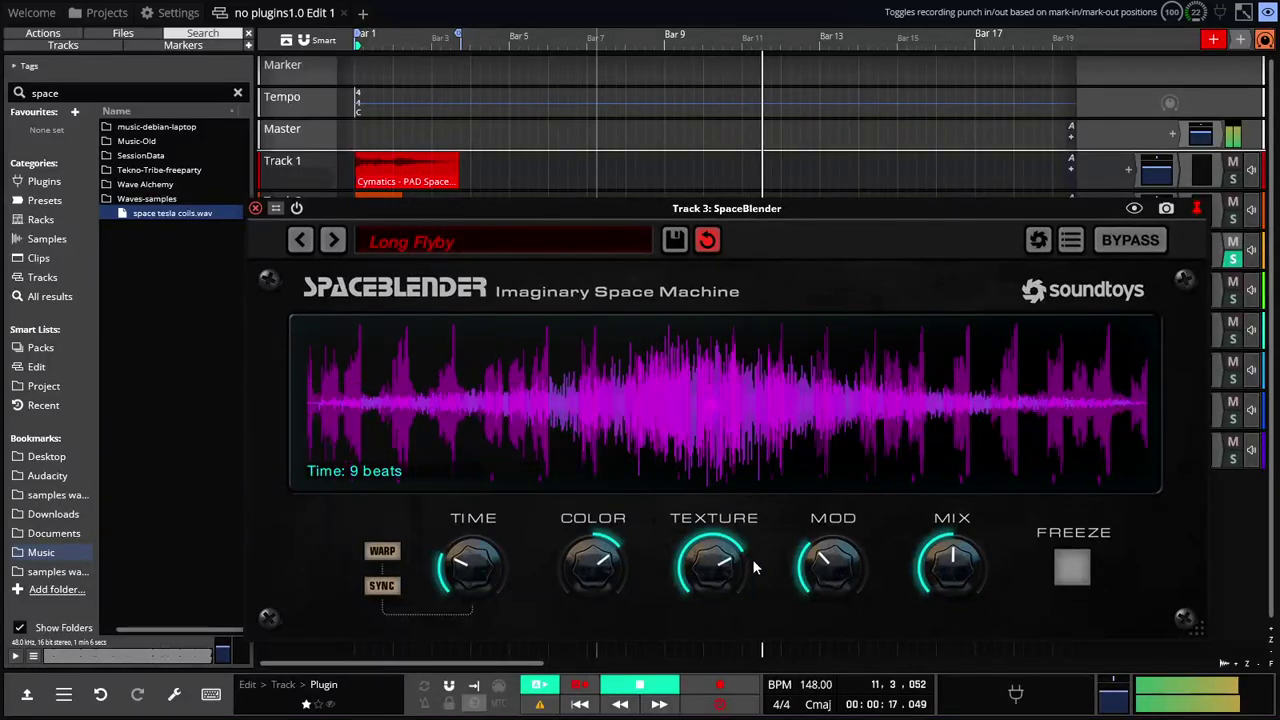
drag(835, 560, 851, 506)
mouse_move(449, 589)
mouse_down()
mouse_move(505, 439)
mouse_move(470, 612)
mouse_move(458, 554)
mouse_move(452, 572)
mouse_up()
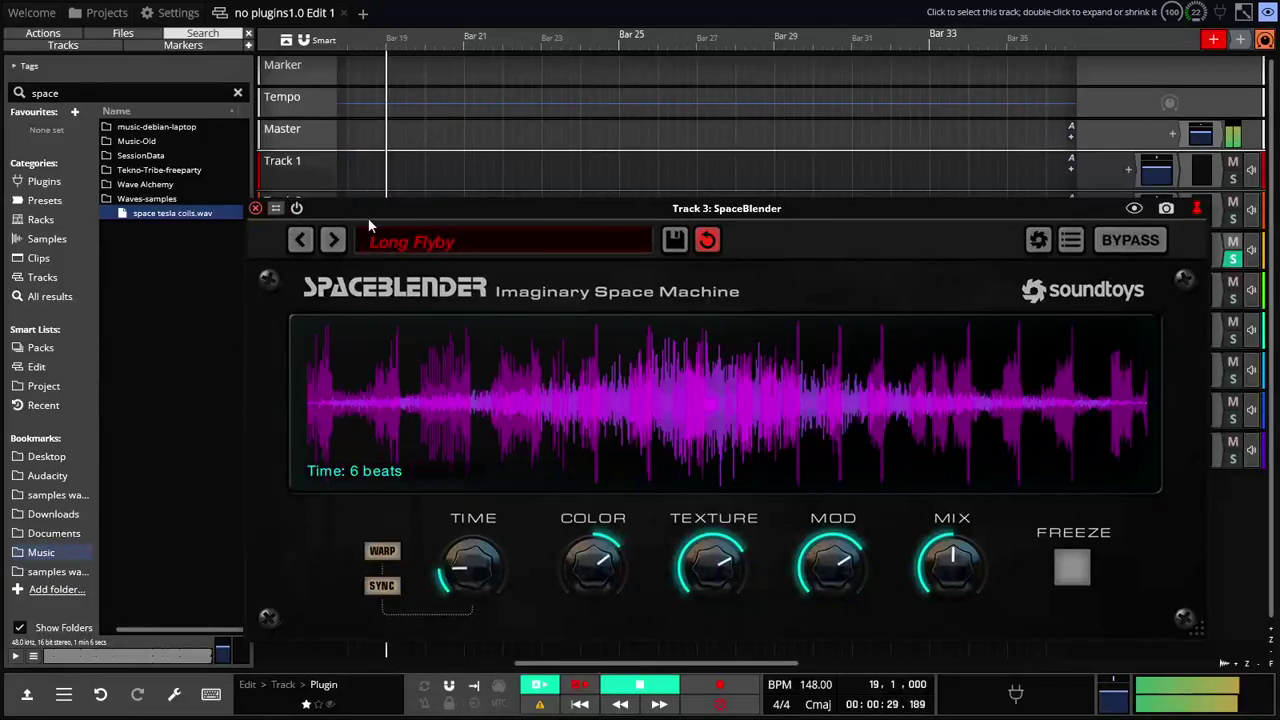
Audition Mod Drips with an earlier, lower envelope peak, and Mystic Ocean with Sync on at 8 beats
click(333, 240)
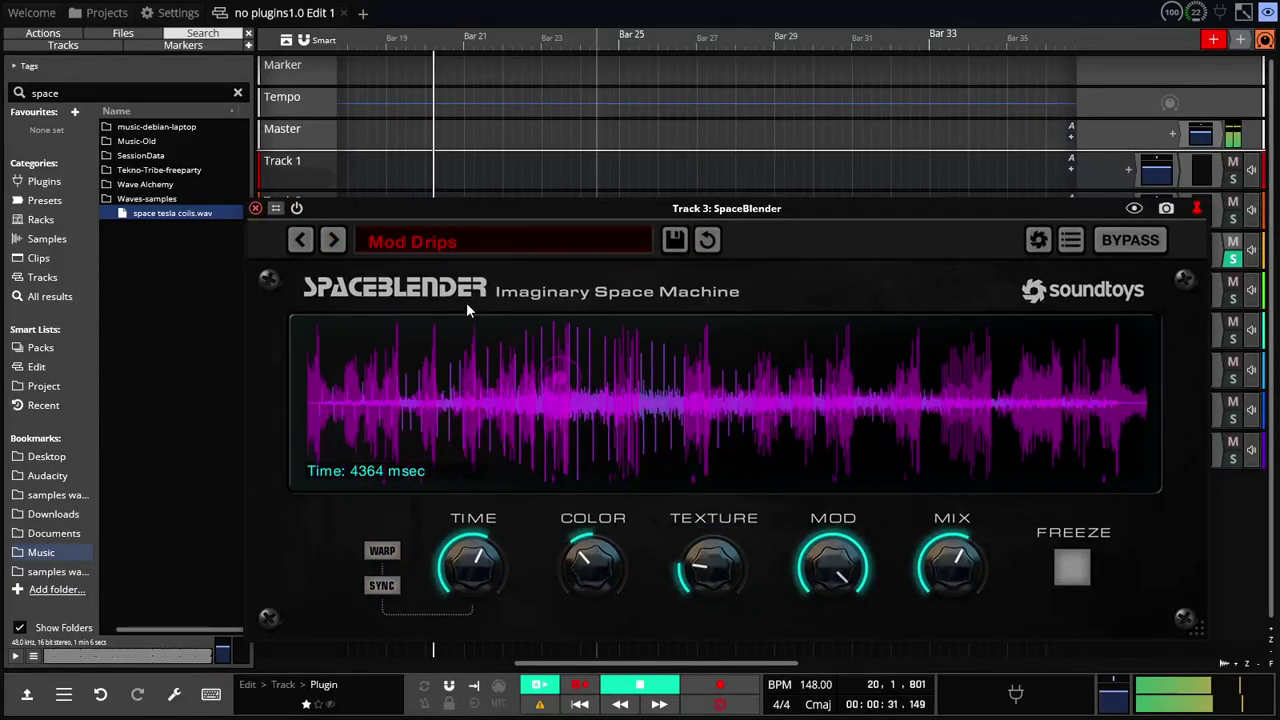
drag(560, 390, 366, 440)
click(334, 241)
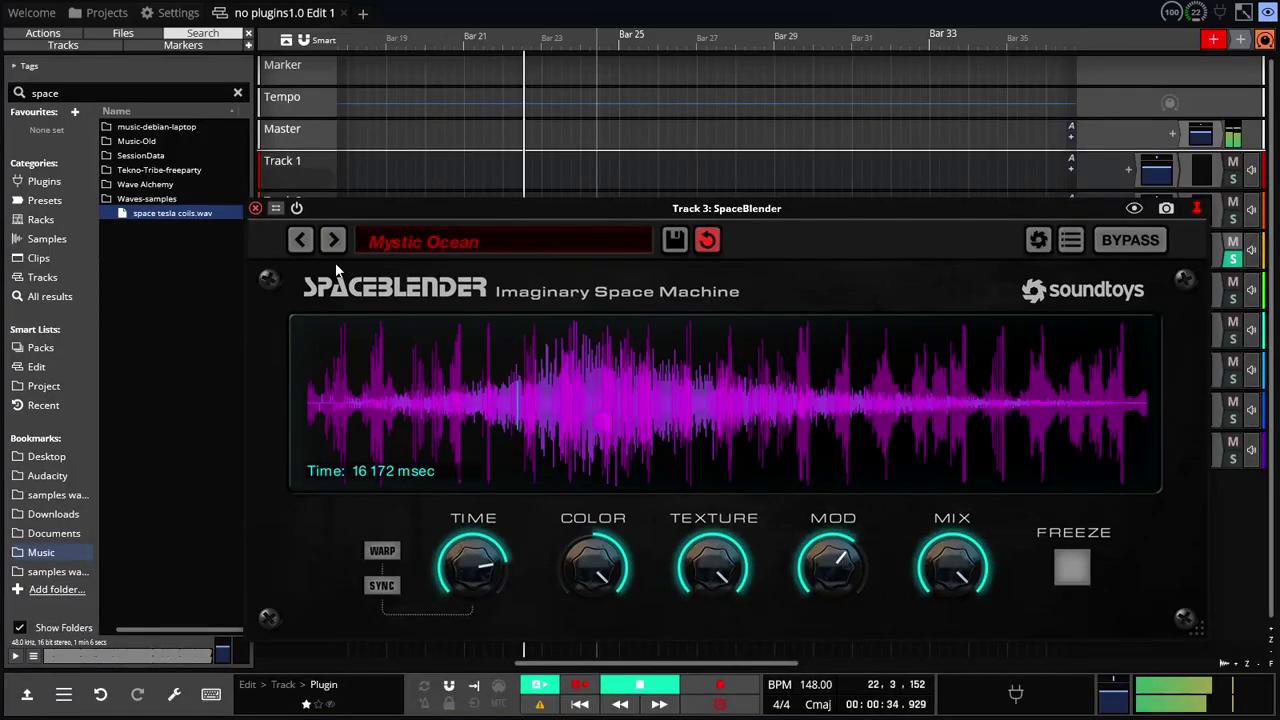
click(381, 585)
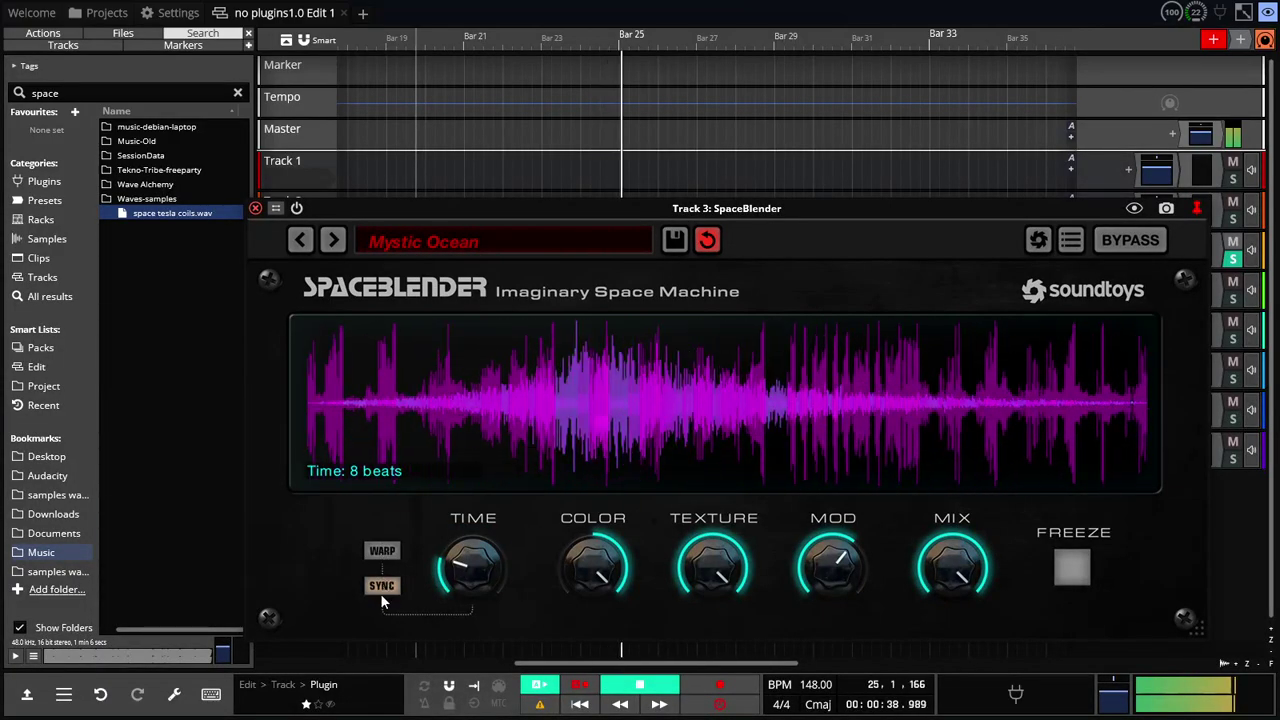
Reshape Mystic Ocean with Sync off, Time at 60000 msec, Warp and Freeze on, and the envelope peak at the beginning
click(381, 587)
drag(474, 568, 495, 465)
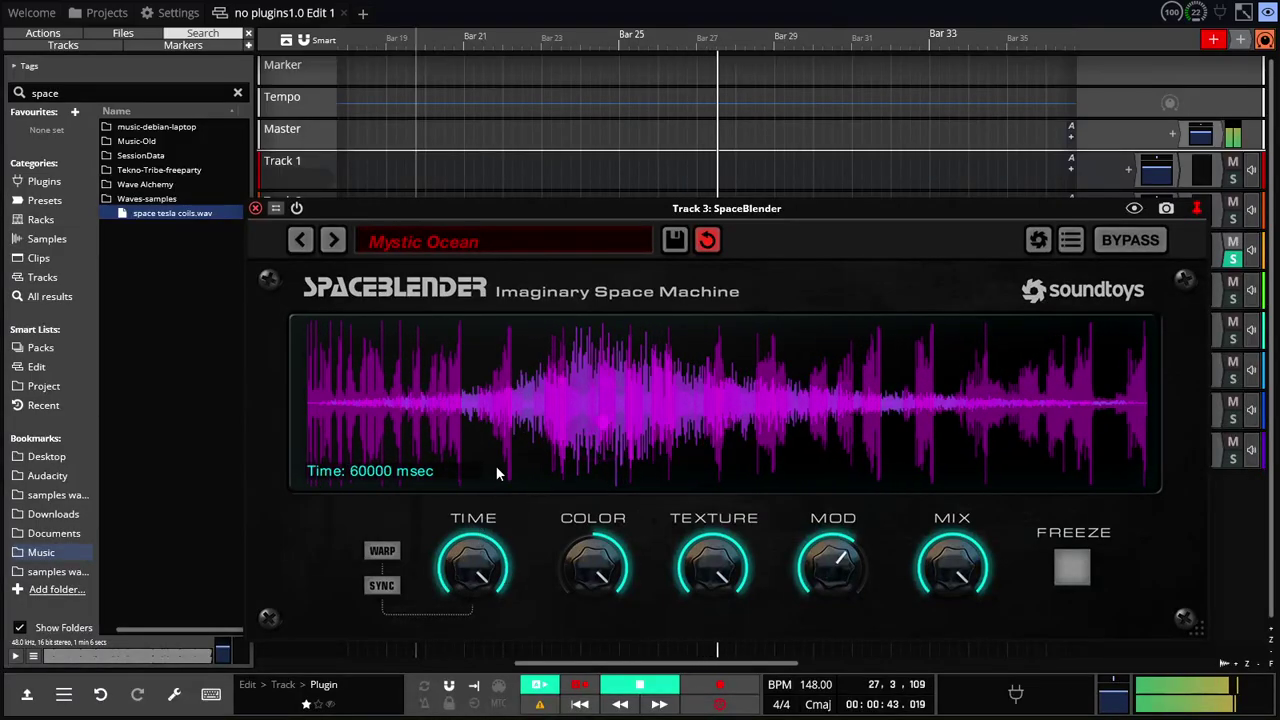
click(380, 551)
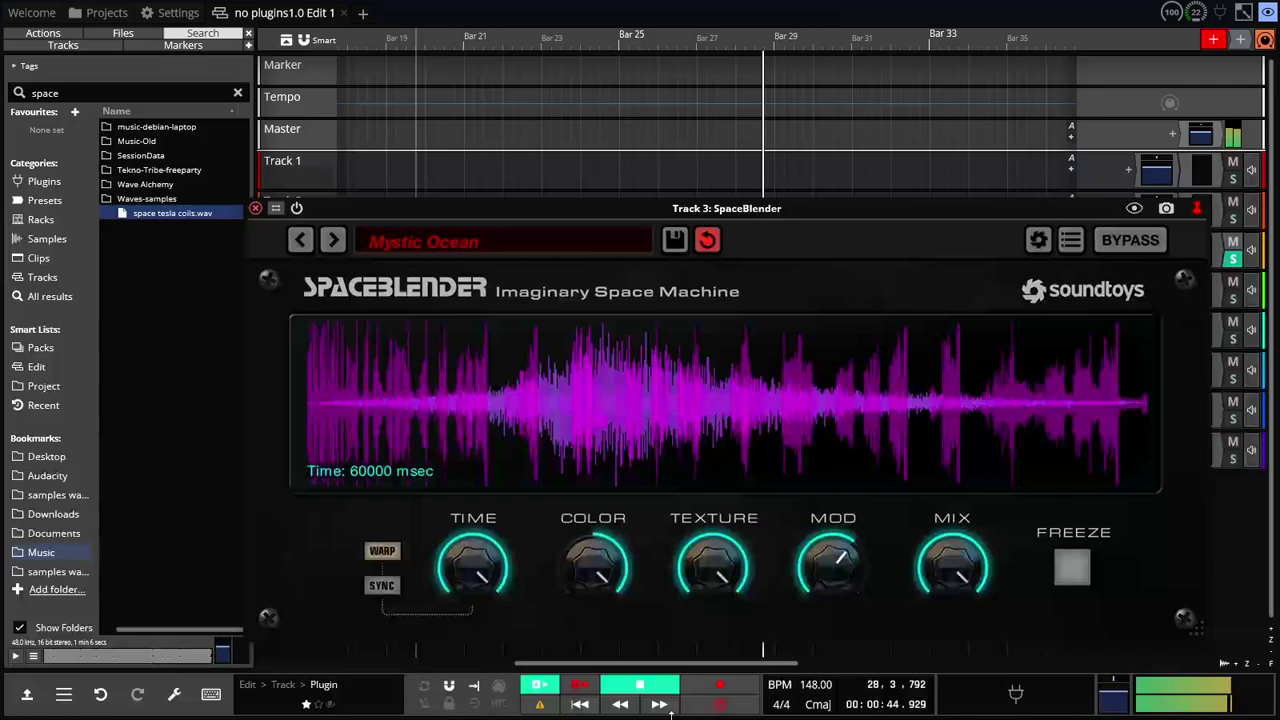
click(1072, 567)
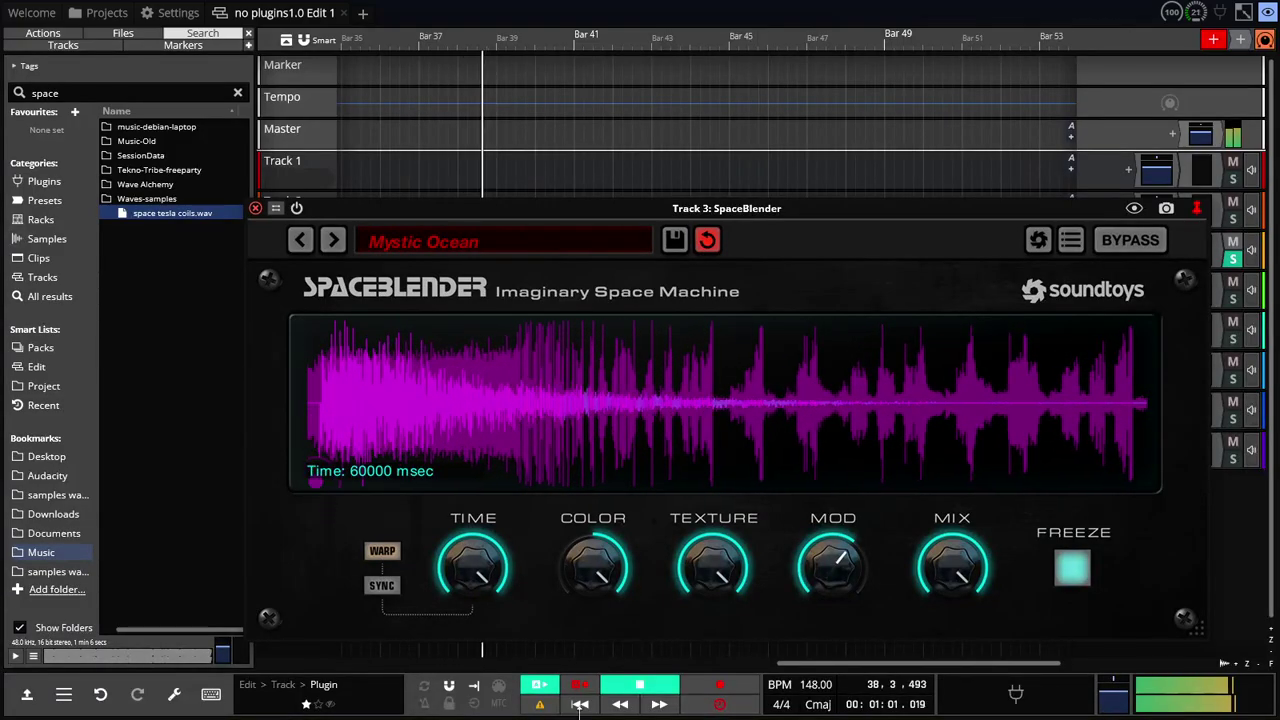
Audition the Streaming Bits, Tap Along and Brighten Down presets, and stop playback
click(332, 242)
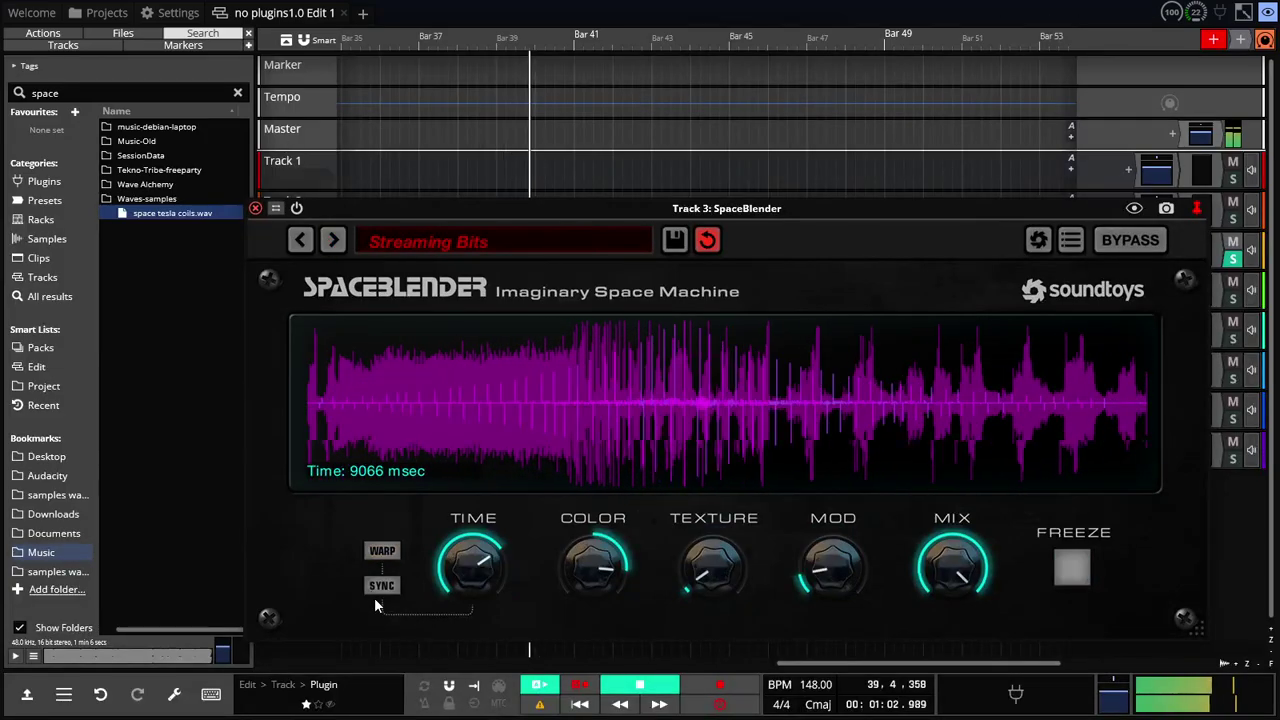
click(334, 241)
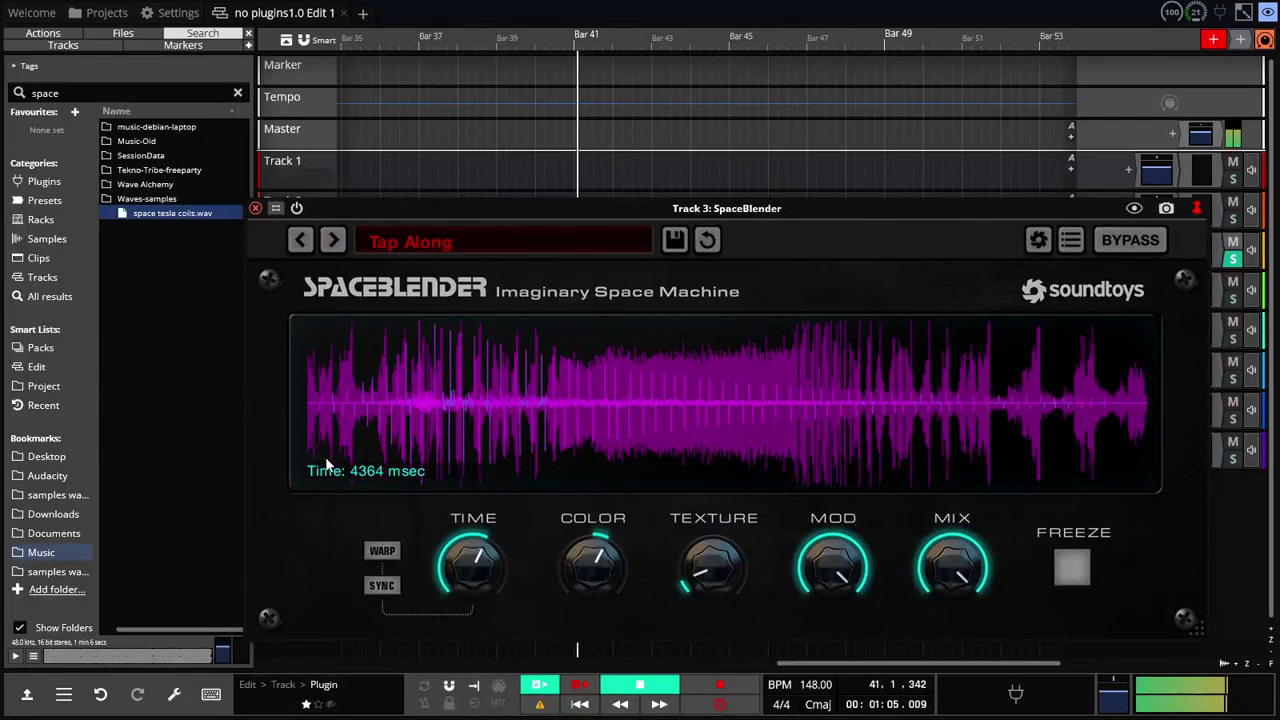
click(333, 241)
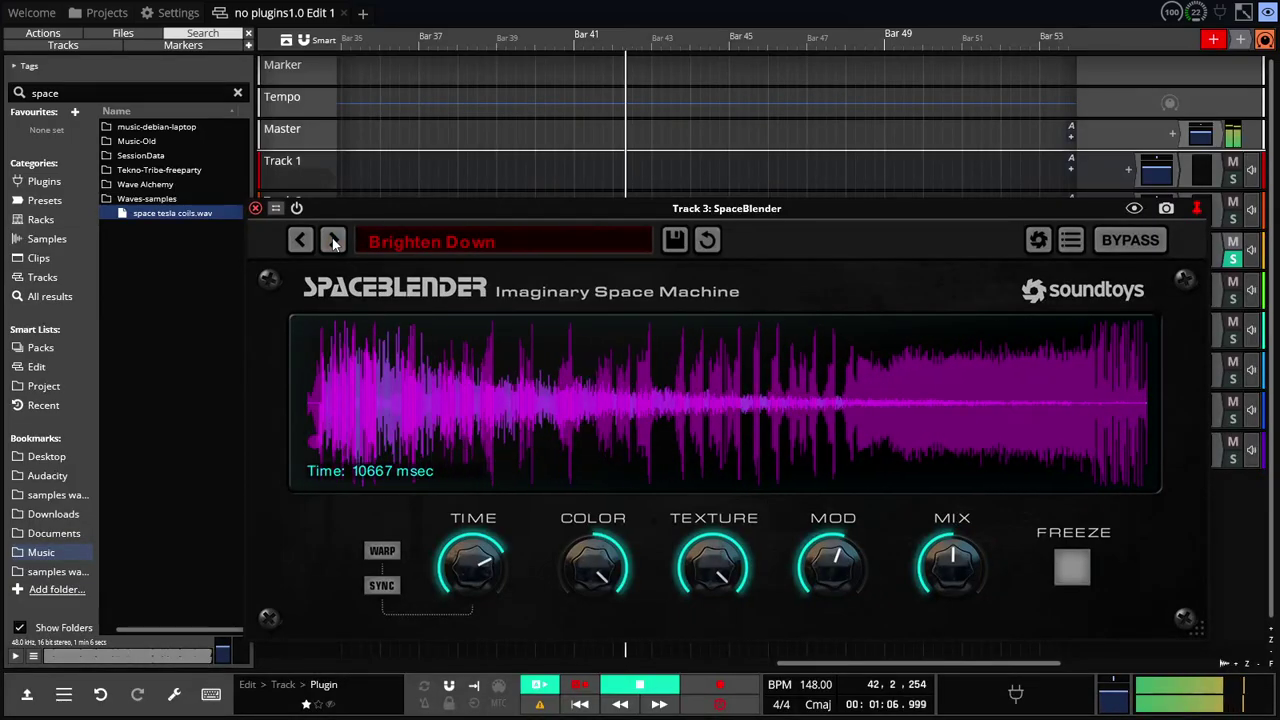
click(640, 686)
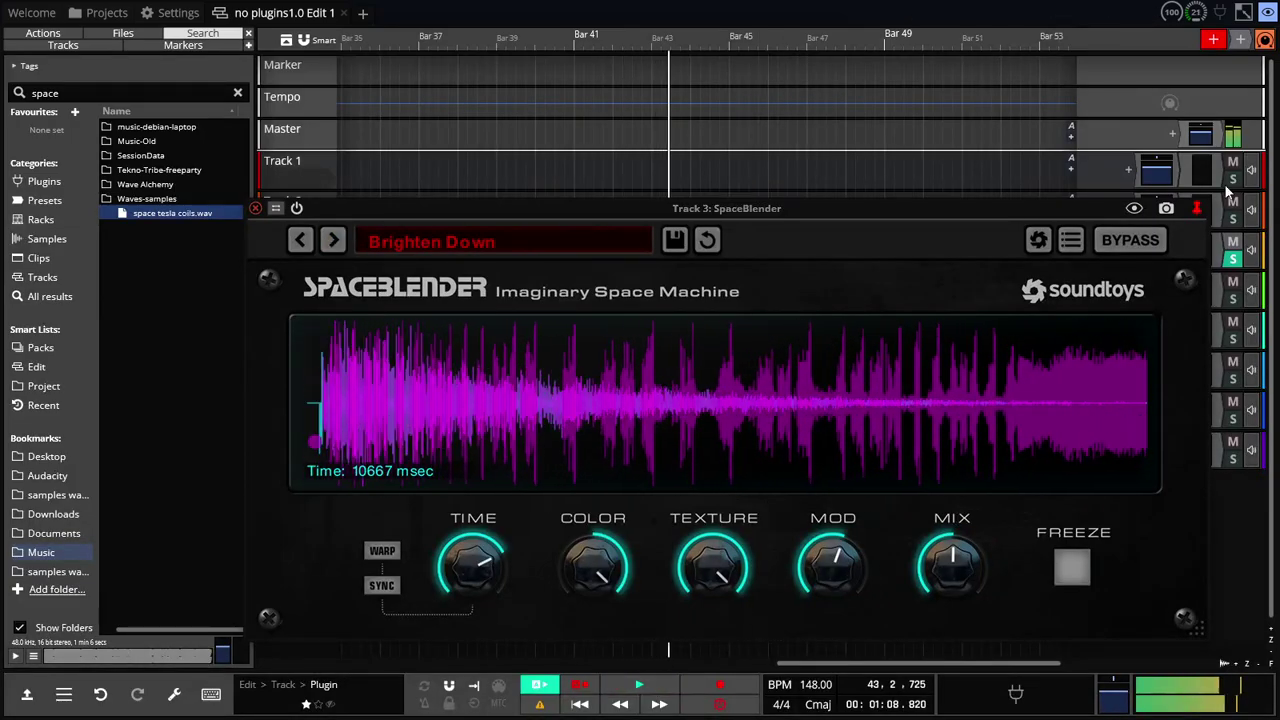
Bypass SpaceBlender on Track 3, and reopen its closed window with the playhead returned to the start of the project
click(1142, 239)
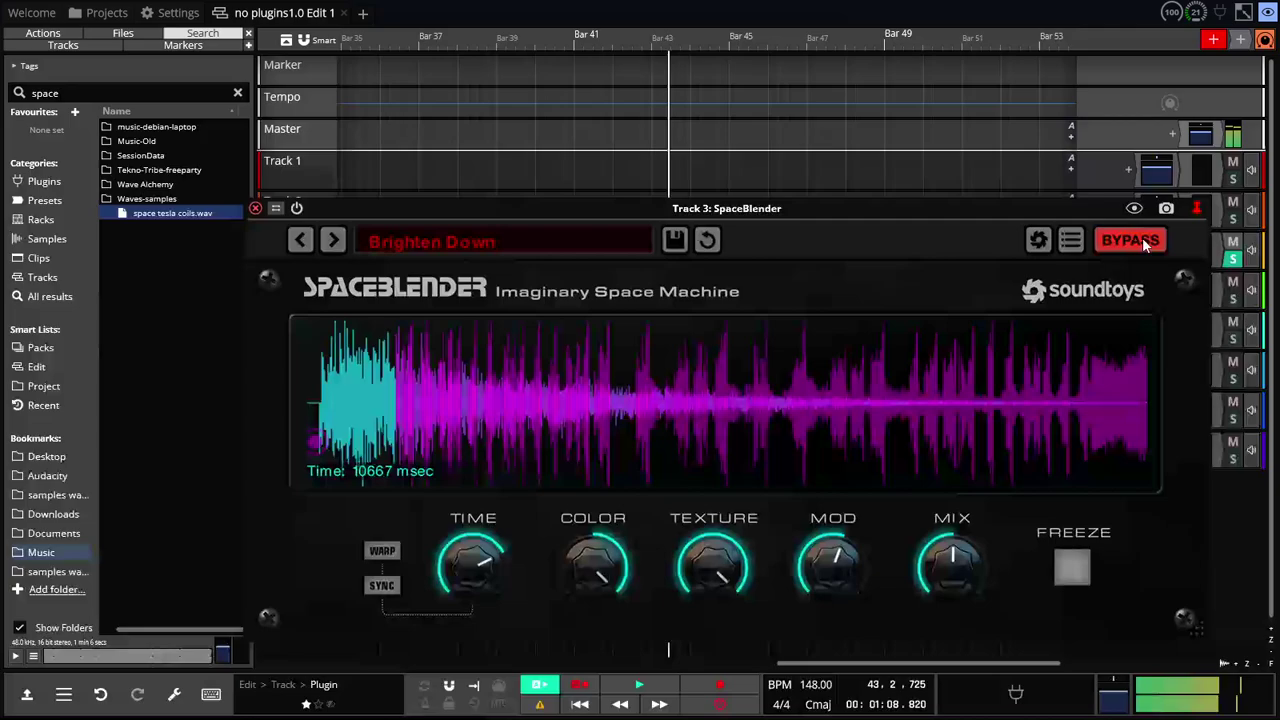
click(255, 208)
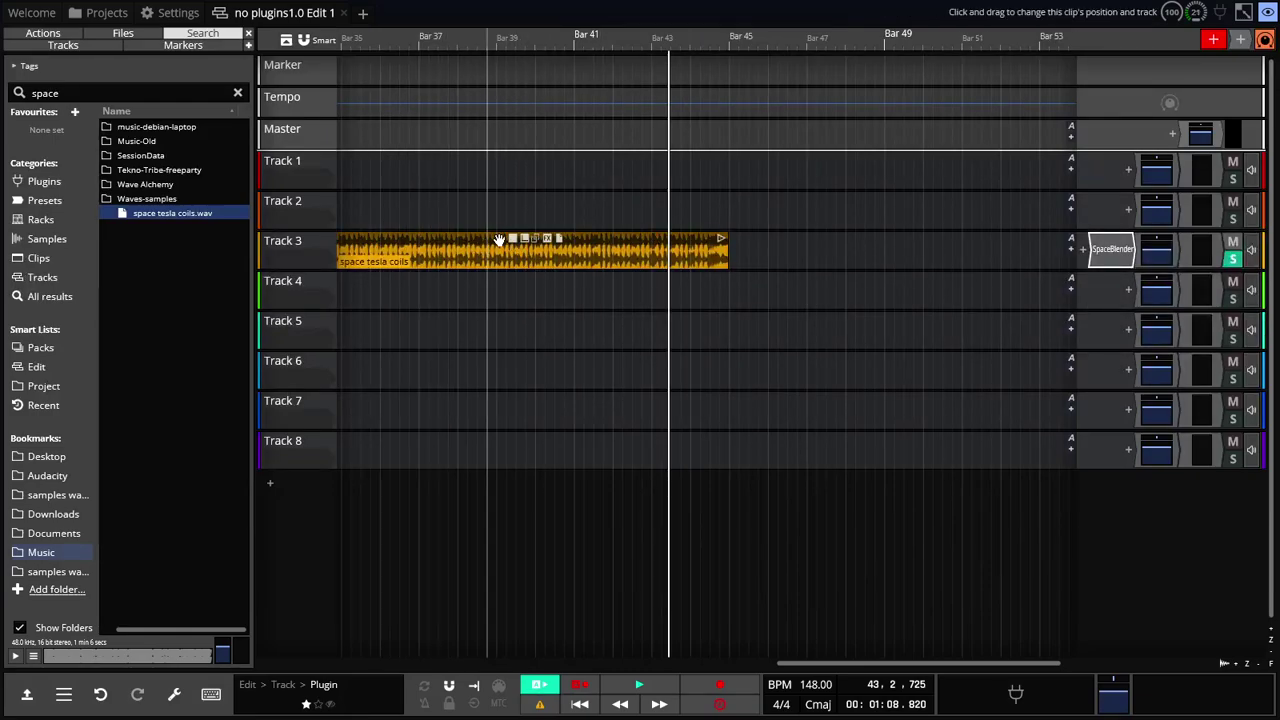
click(579, 704)
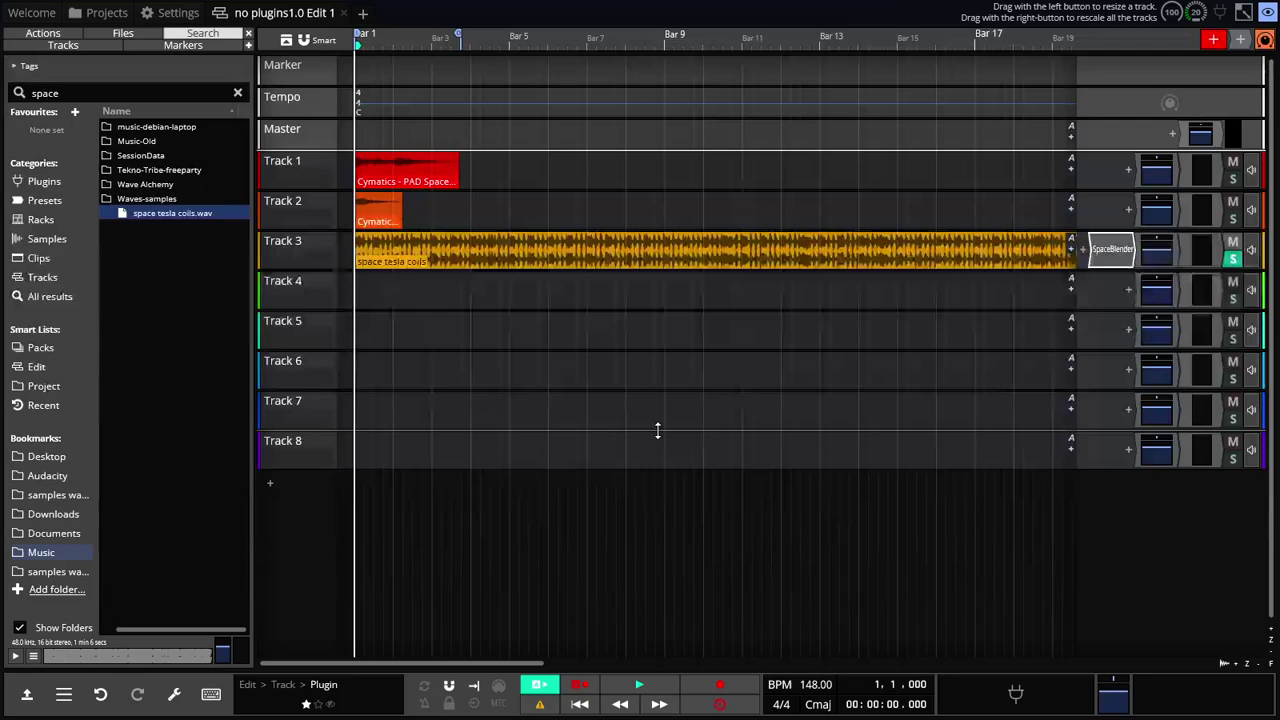
double_click(1120, 250)
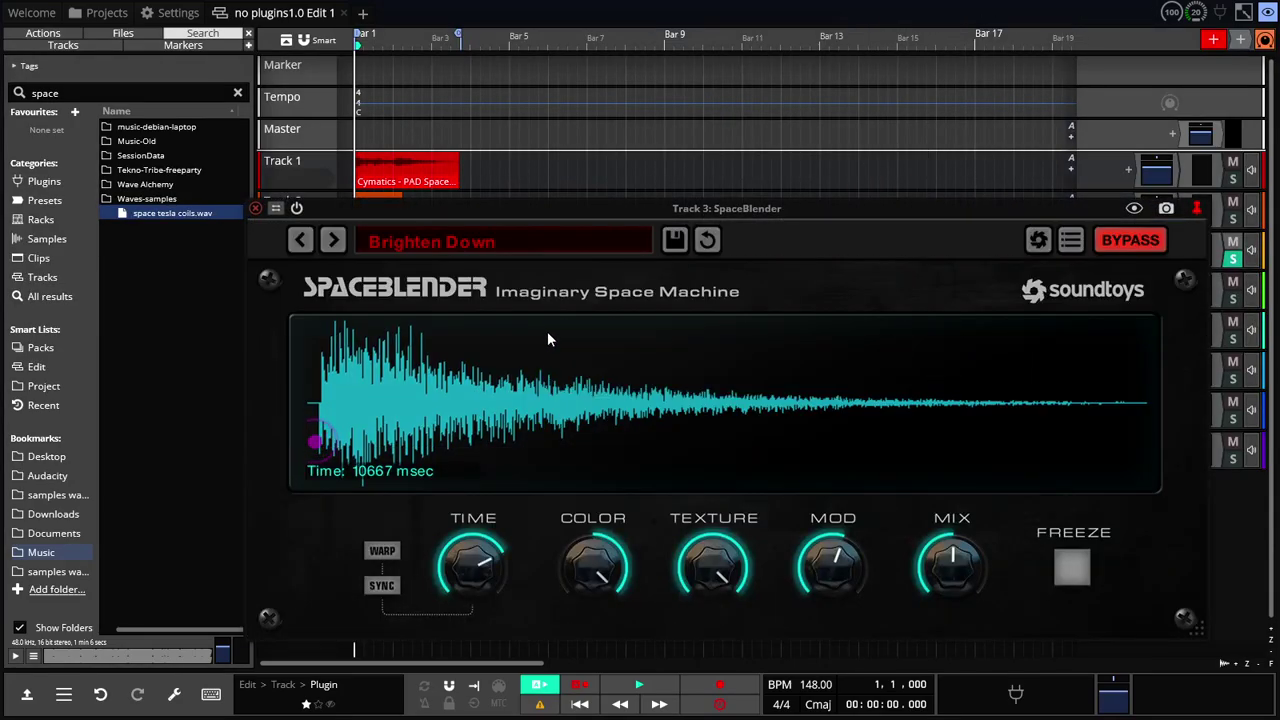